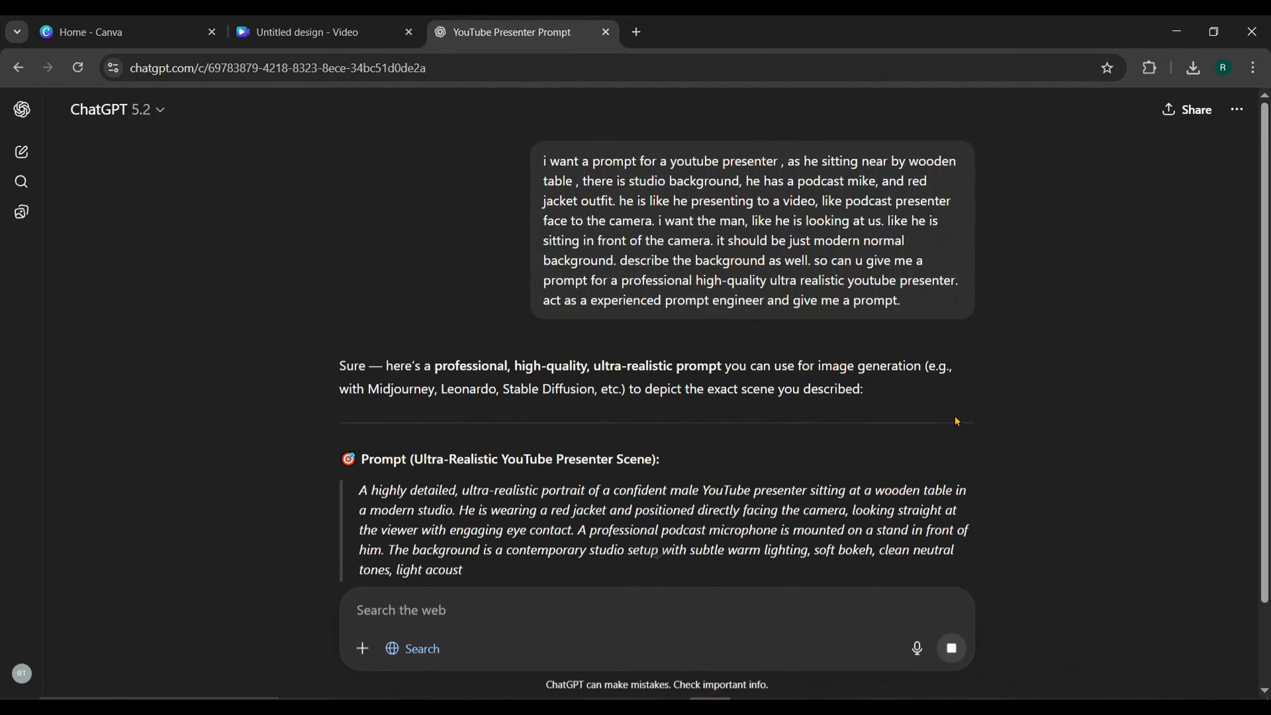
# - Copy the ultra-realistic YouTube presenter scene prompt from the generated reply
pyautogui.scroll(-2, 955, 410)
pyautogui.scroll(-1, 956, 373)
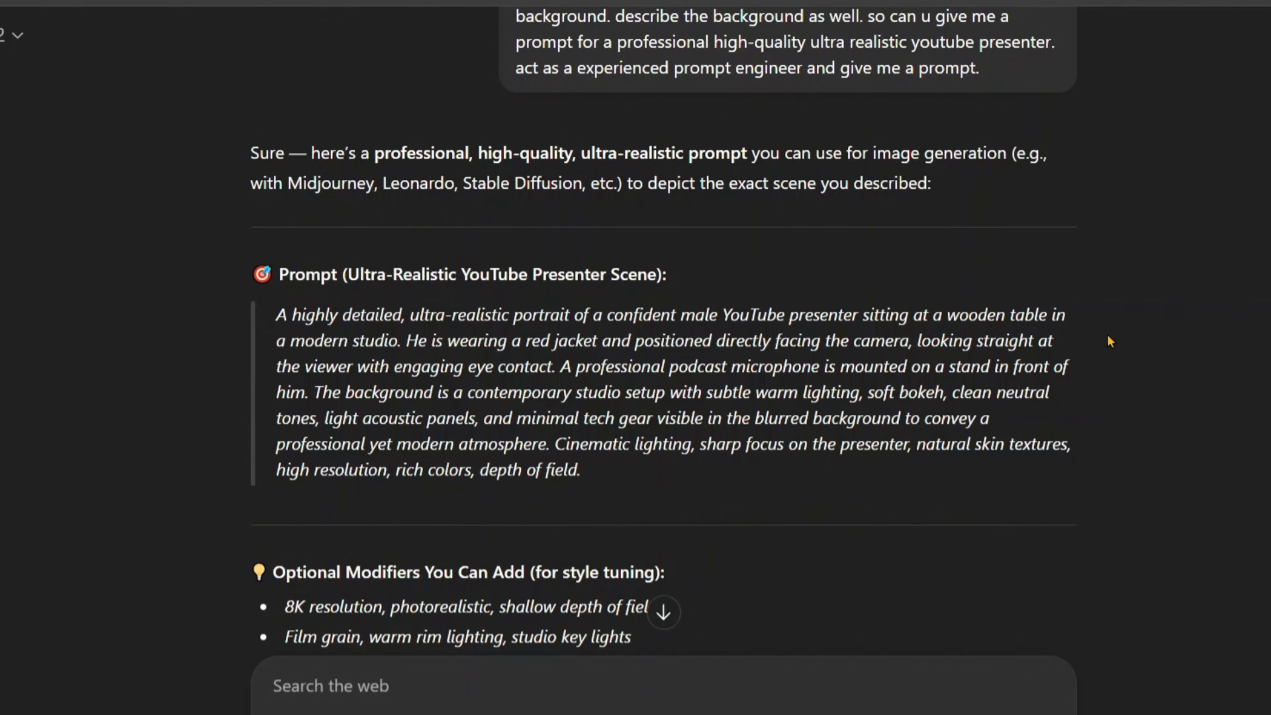
pyautogui.scroll(-3, 1107, 334)
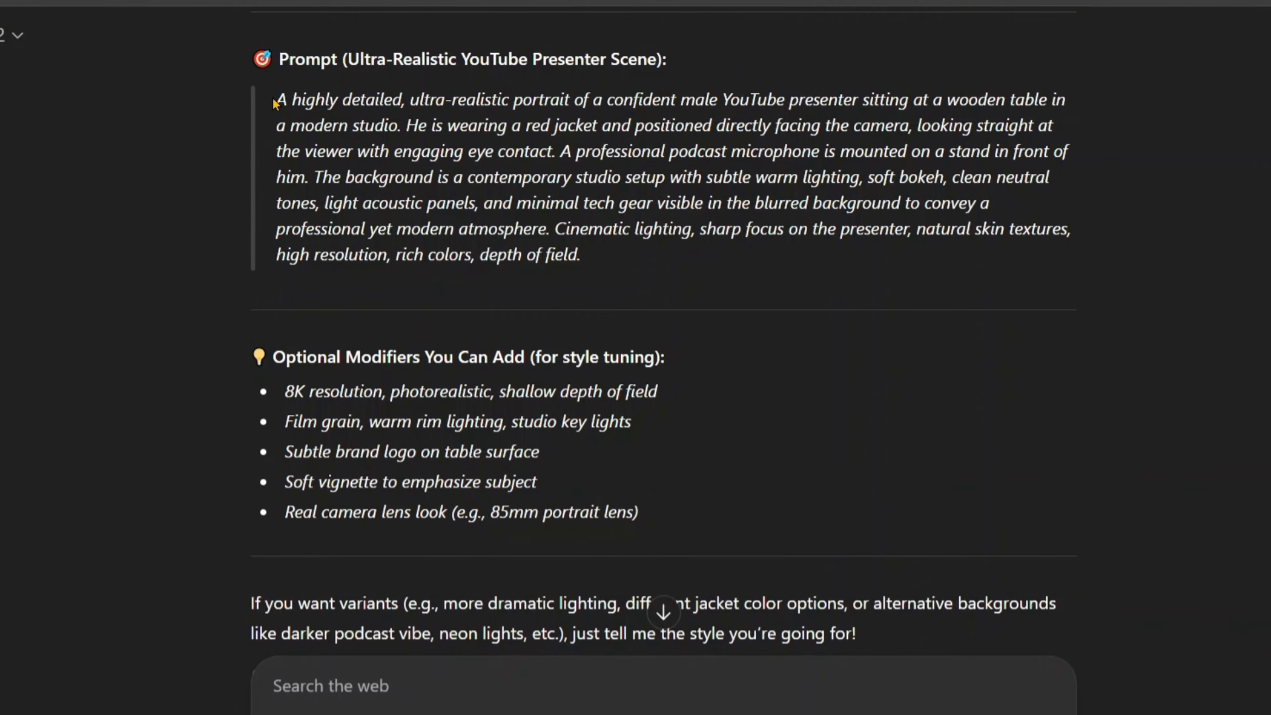
pyautogui.moveTo(276, 100); pyautogui.dragTo(635, 283)
pyautogui.hotkey('ctrl', 'c')
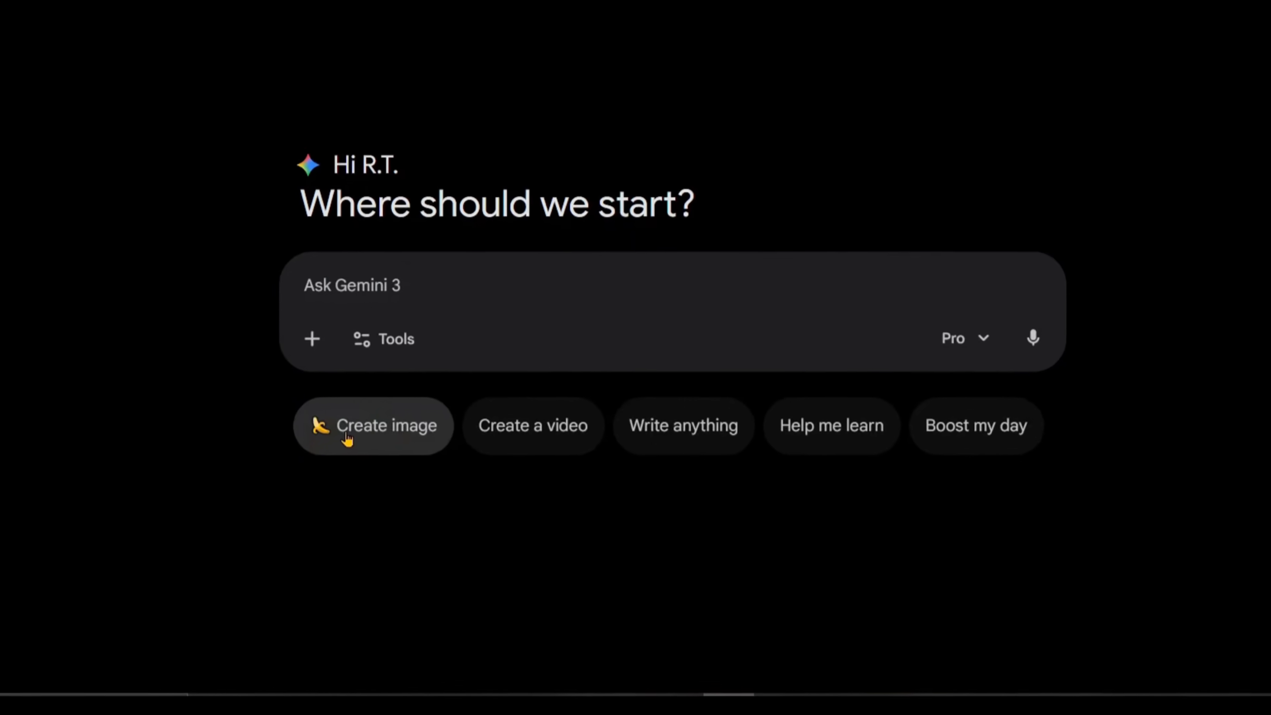
# - In Gemini, choose image creation and paste the copied presenter prompt as the image description
pyautogui.click(359, 336)
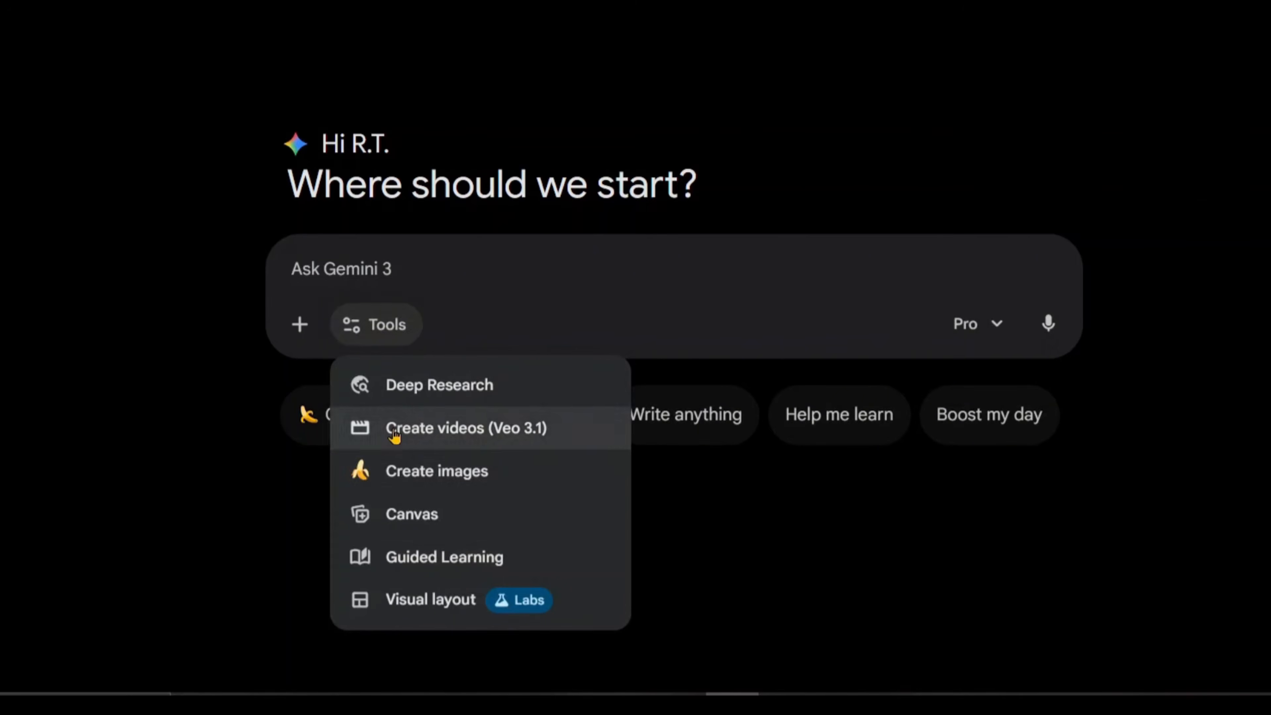
pyautogui.click(431, 481)
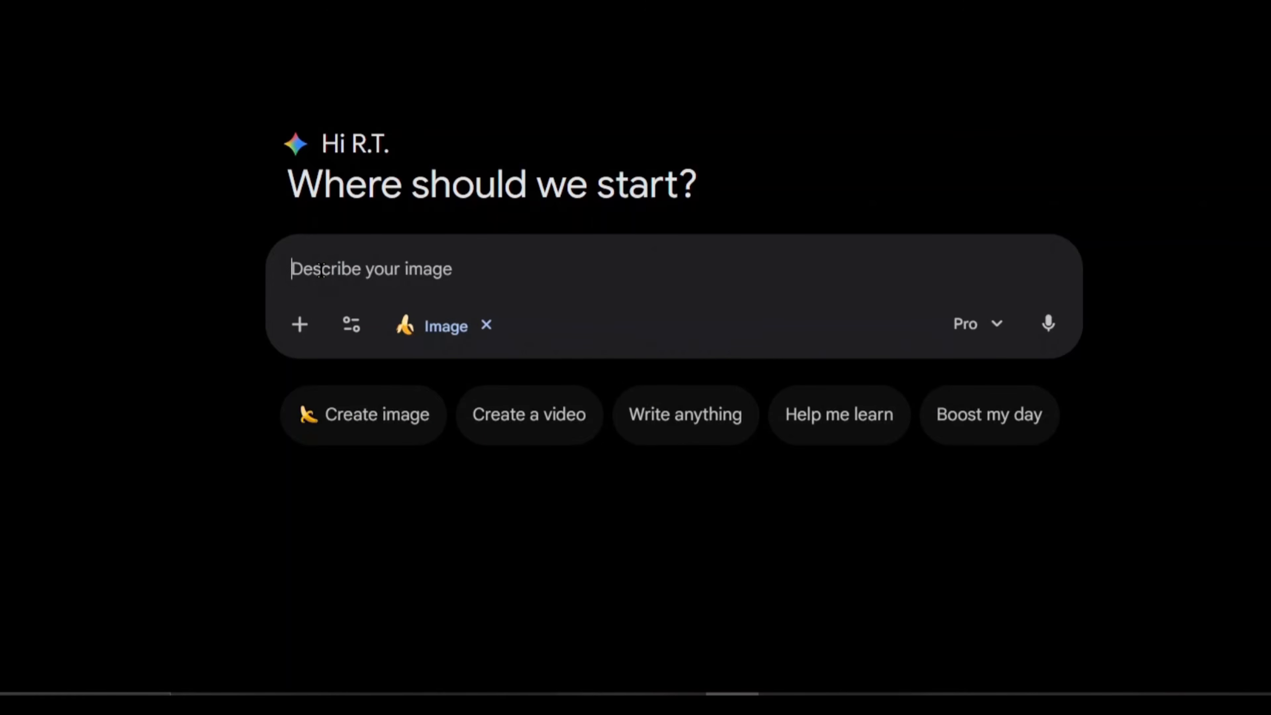
pyautogui.hotkey('ctrl', 'v')
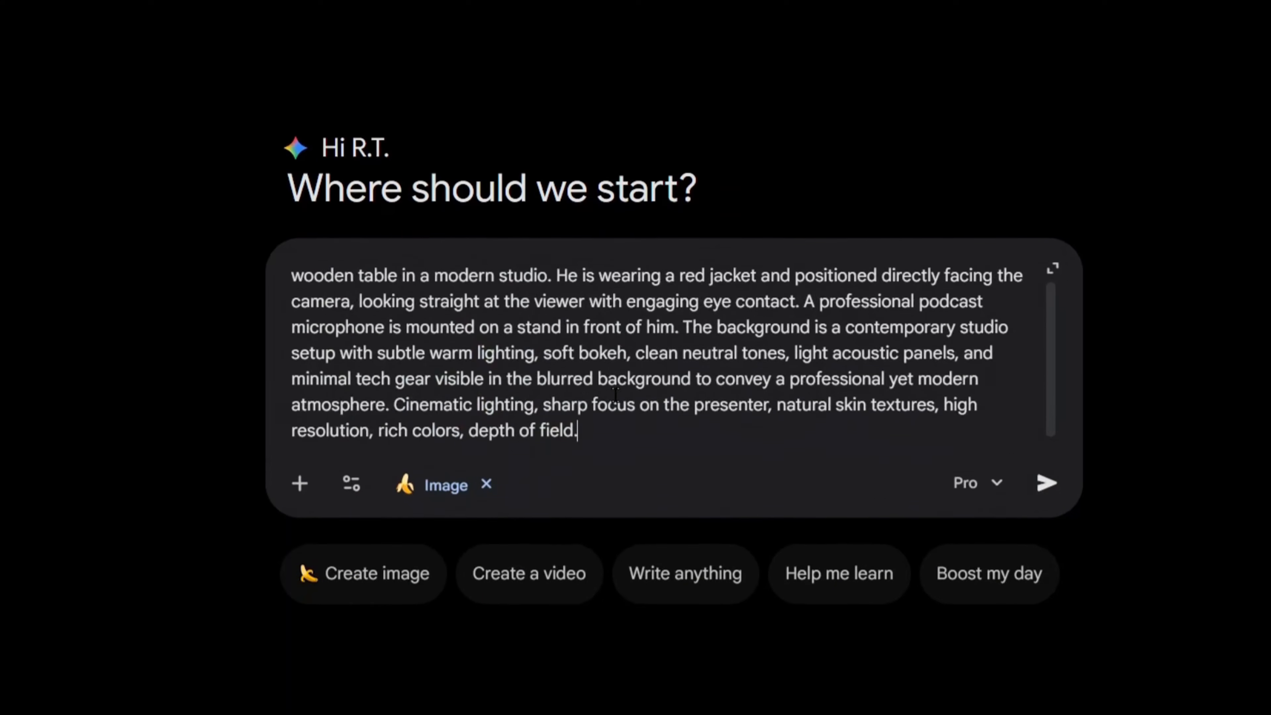
# - Insert "8k" before "resolution" and "ultra realistic," after it in the prompt, and submit it to generate the image
pyautogui.click(994, 433)
pyautogui.write('8')
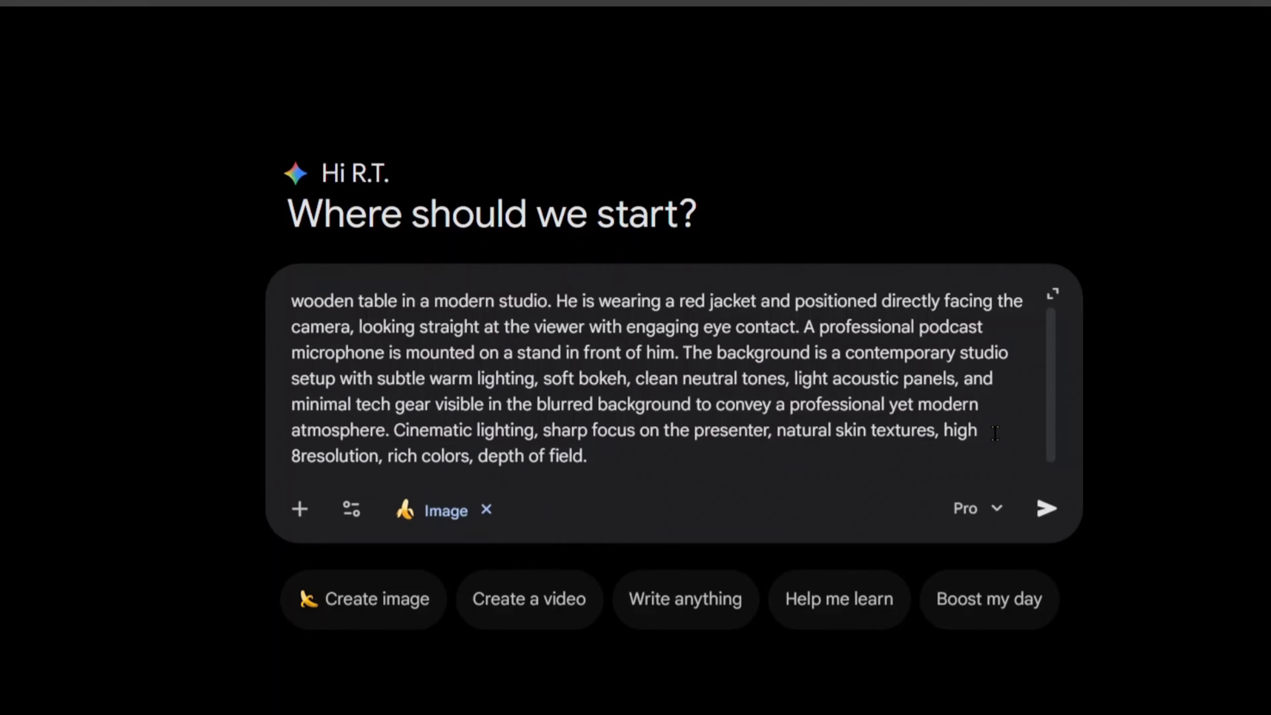
pyautogui.write('k resol')
pyautogui.write('ution, ultra realistic')
pyautogui.write(',')
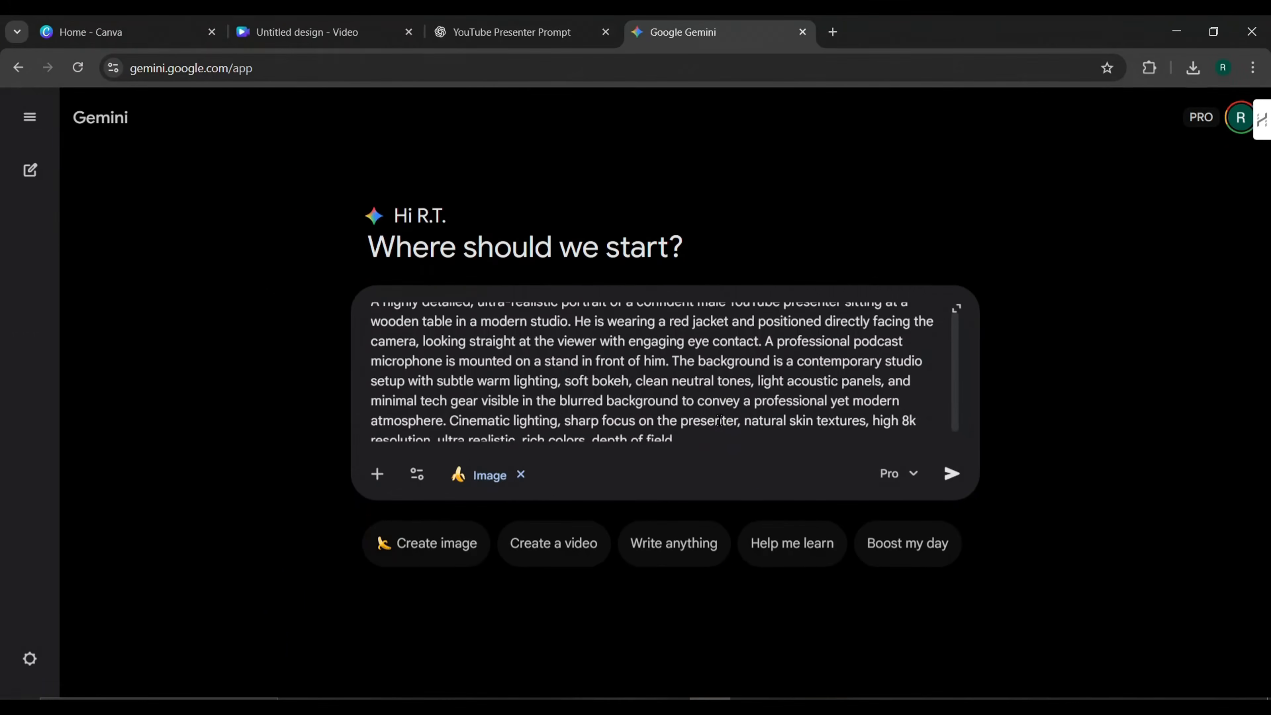
pyautogui.scroll(1, 718, 421)
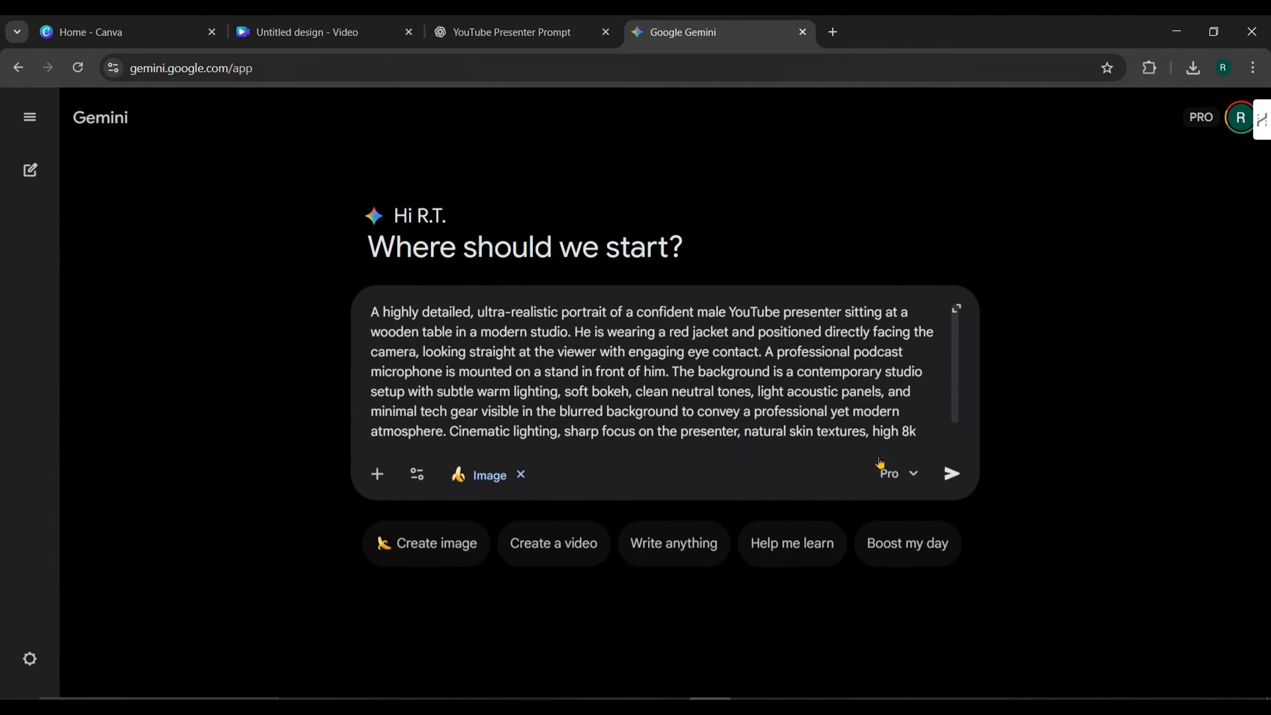
pyautogui.click(952, 472)
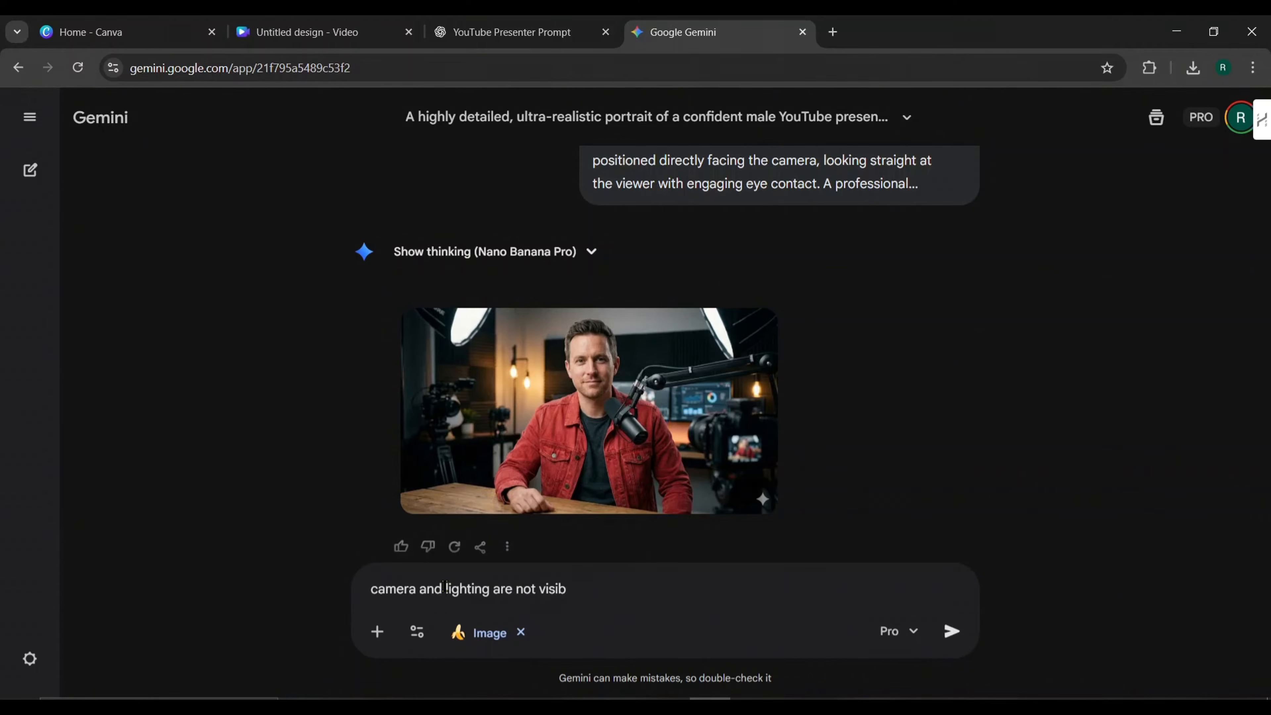
# - Ask for a revised image with the request "camera and lighting are not visible."
pyautogui.write('.')
pyautogui.press('Return')
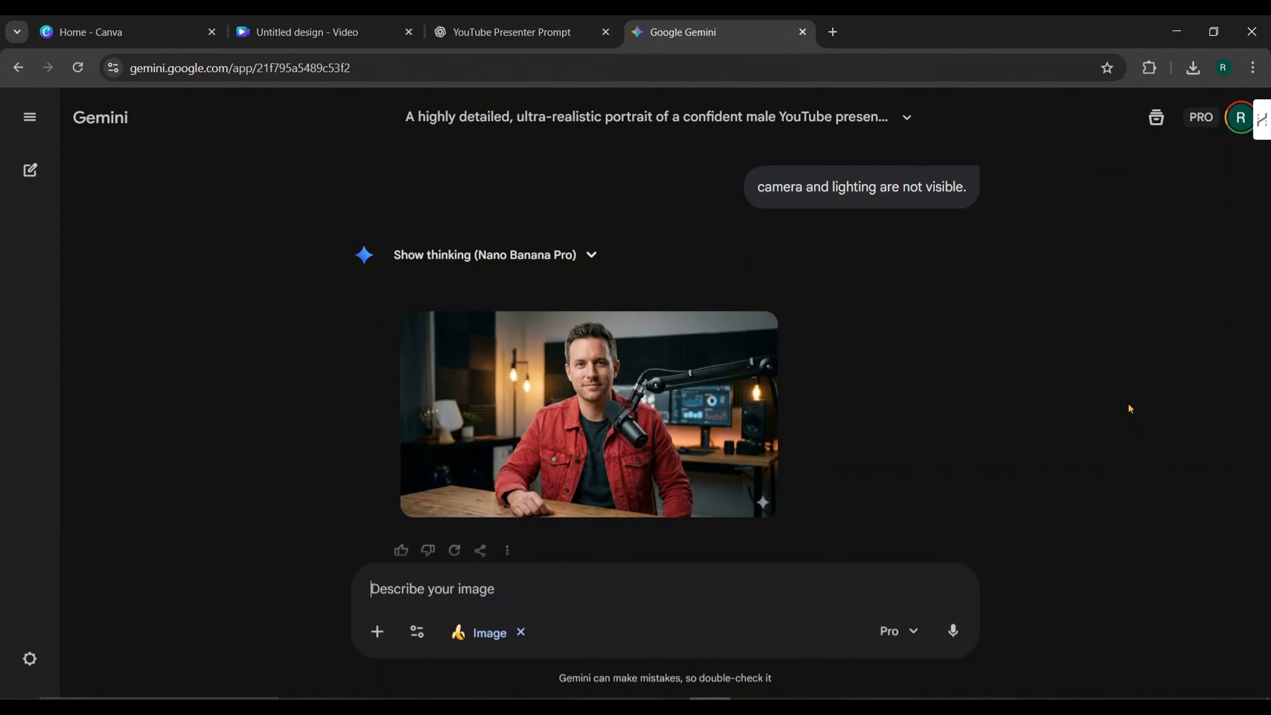
pyautogui.scroll(-1, 1133, 420)
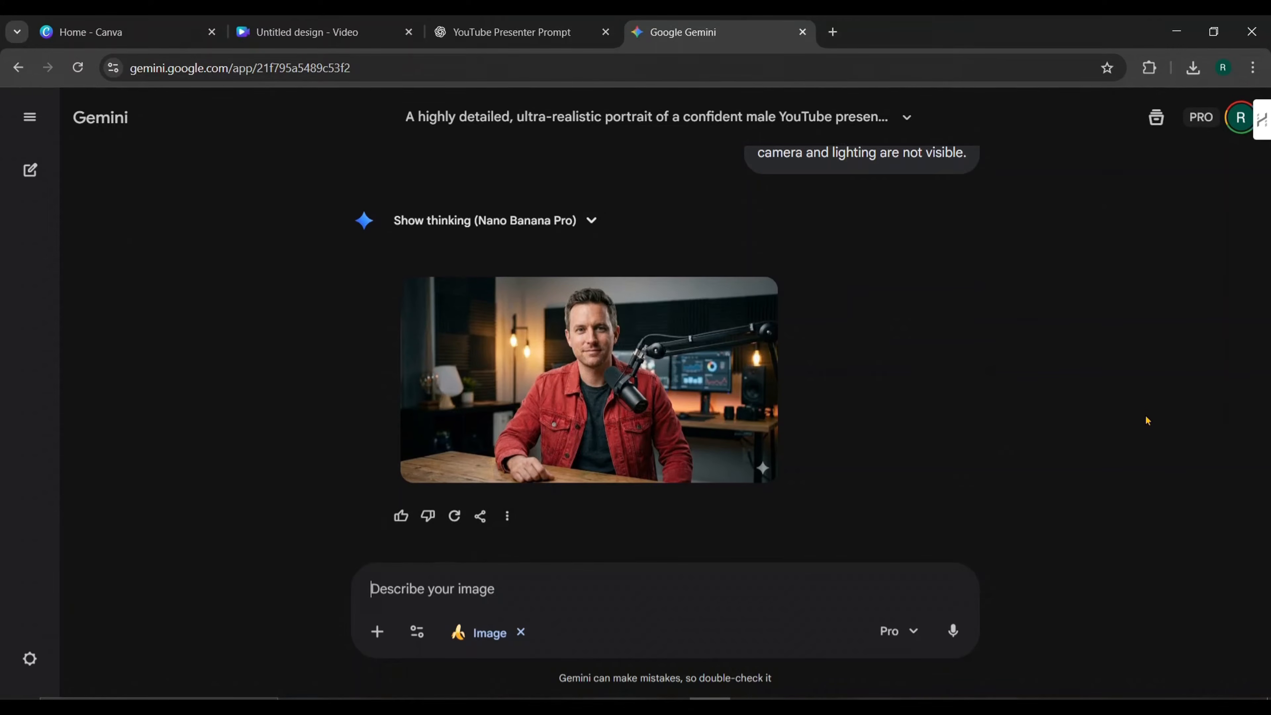
# - View the revised presenter image enlarged, return to the chat and download it at full size
pyautogui.moveTo(584, 330)
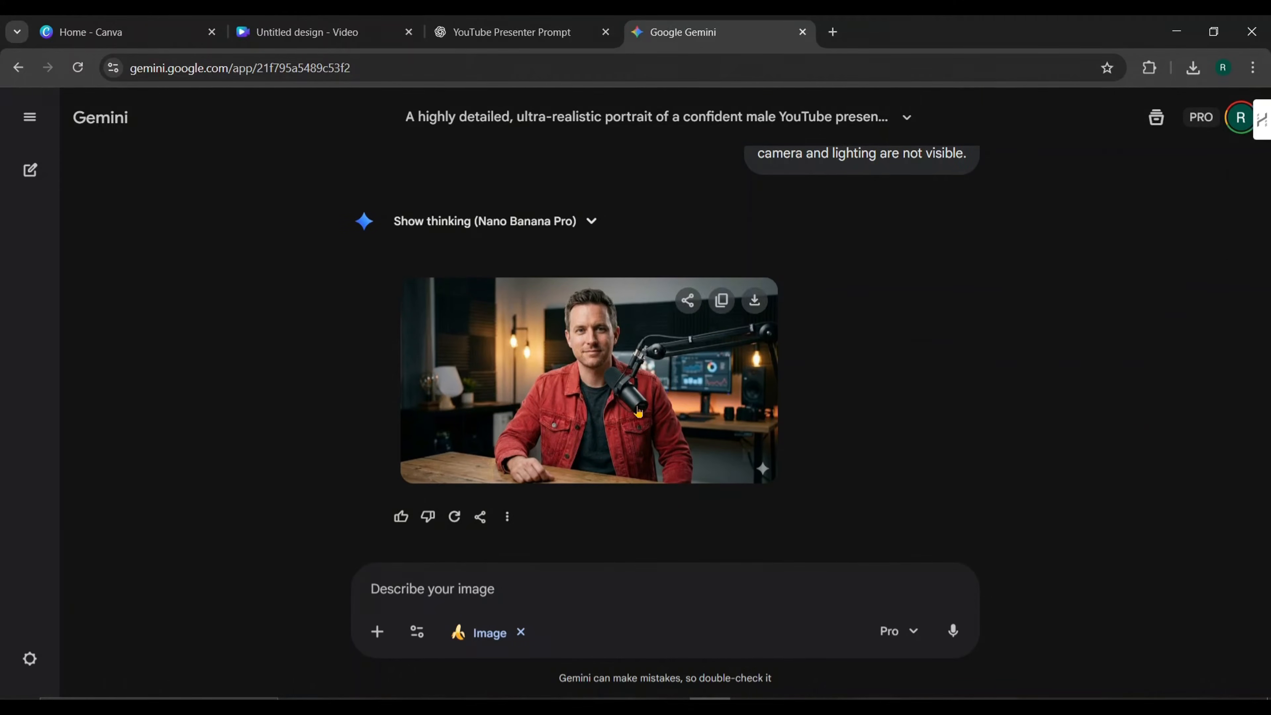
pyautogui.click(604, 402)
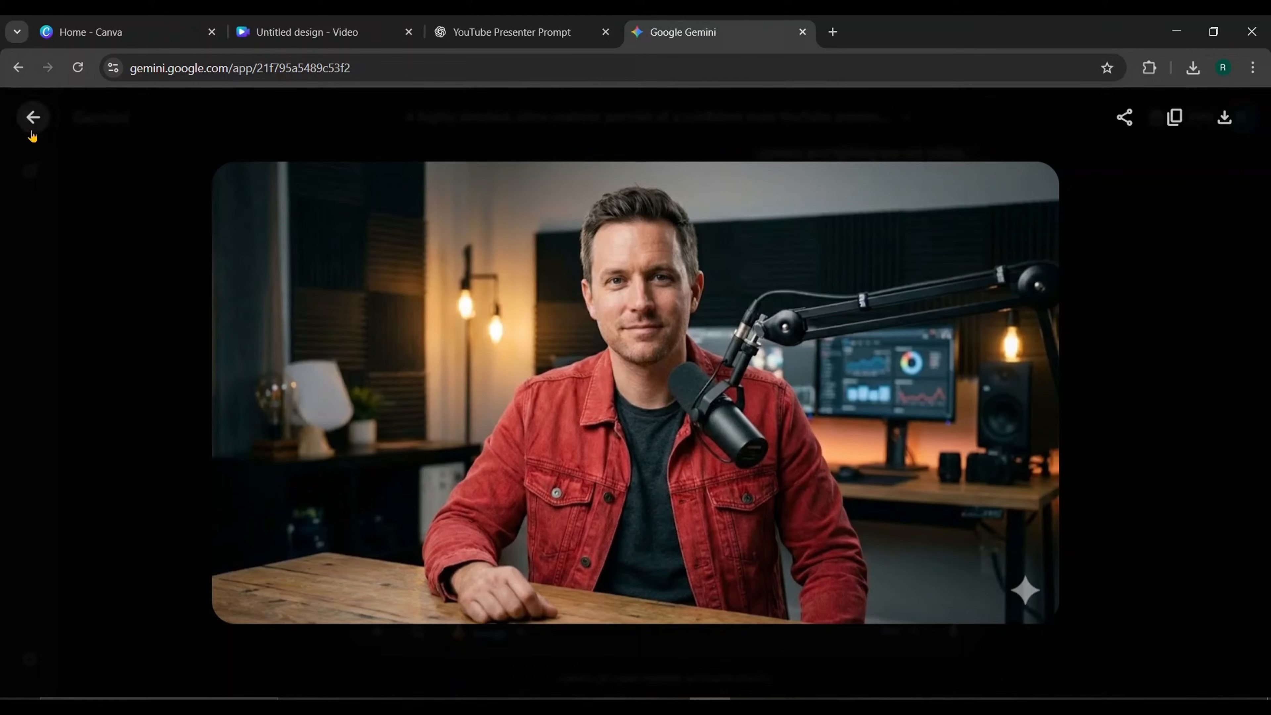
pyautogui.click(32, 118)
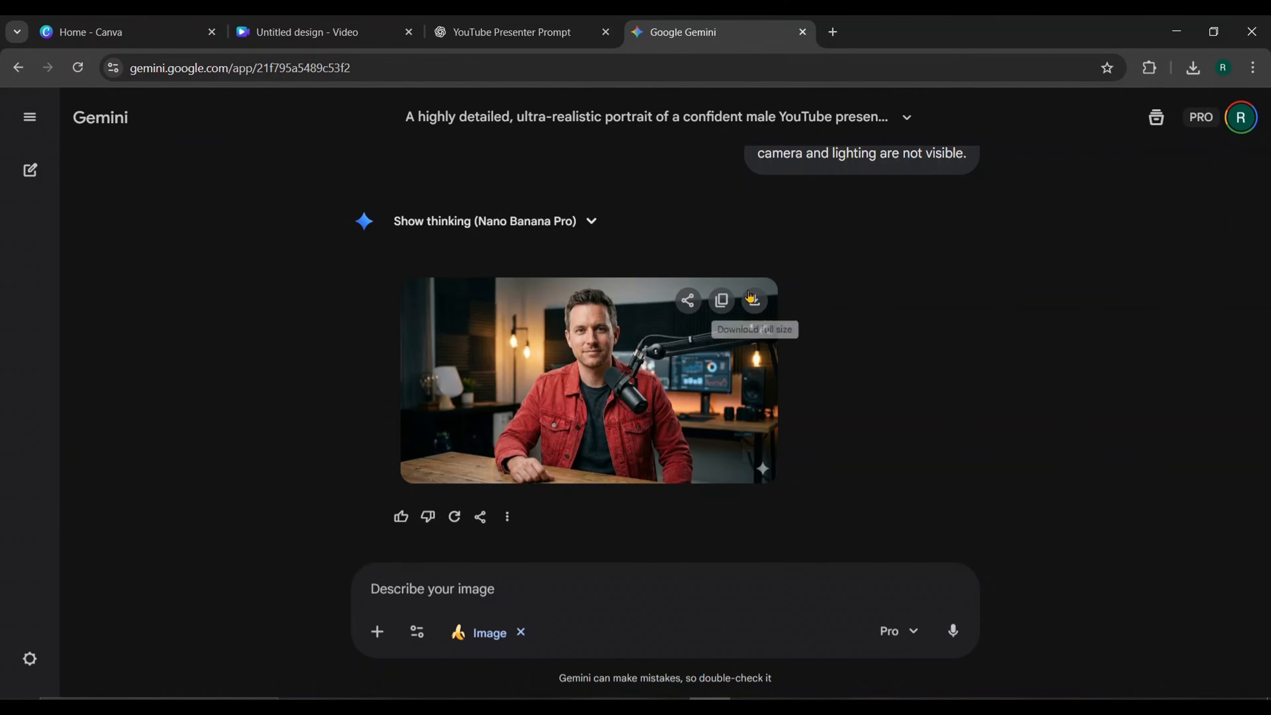
pyautogui.click(755, 301)
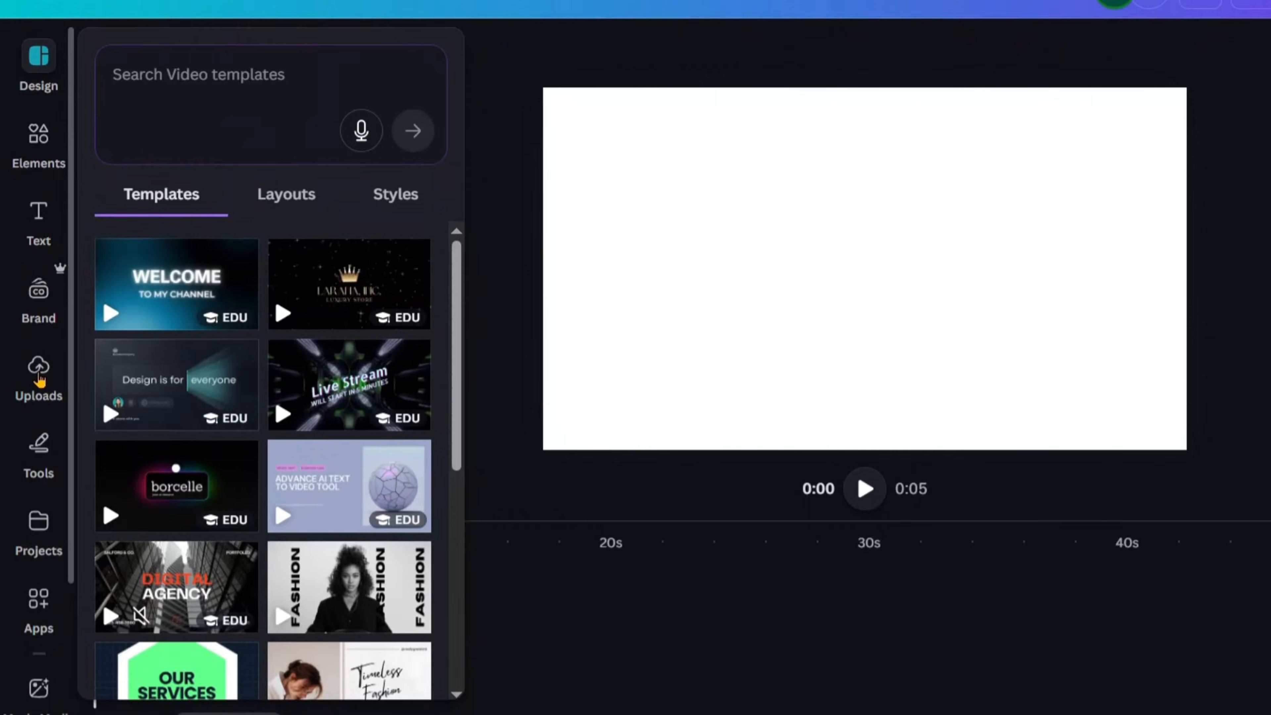
# - In the untitled Canva video design, upload the downloaded presenter image and place it on the blank page
pyautogui.click(39, 380)
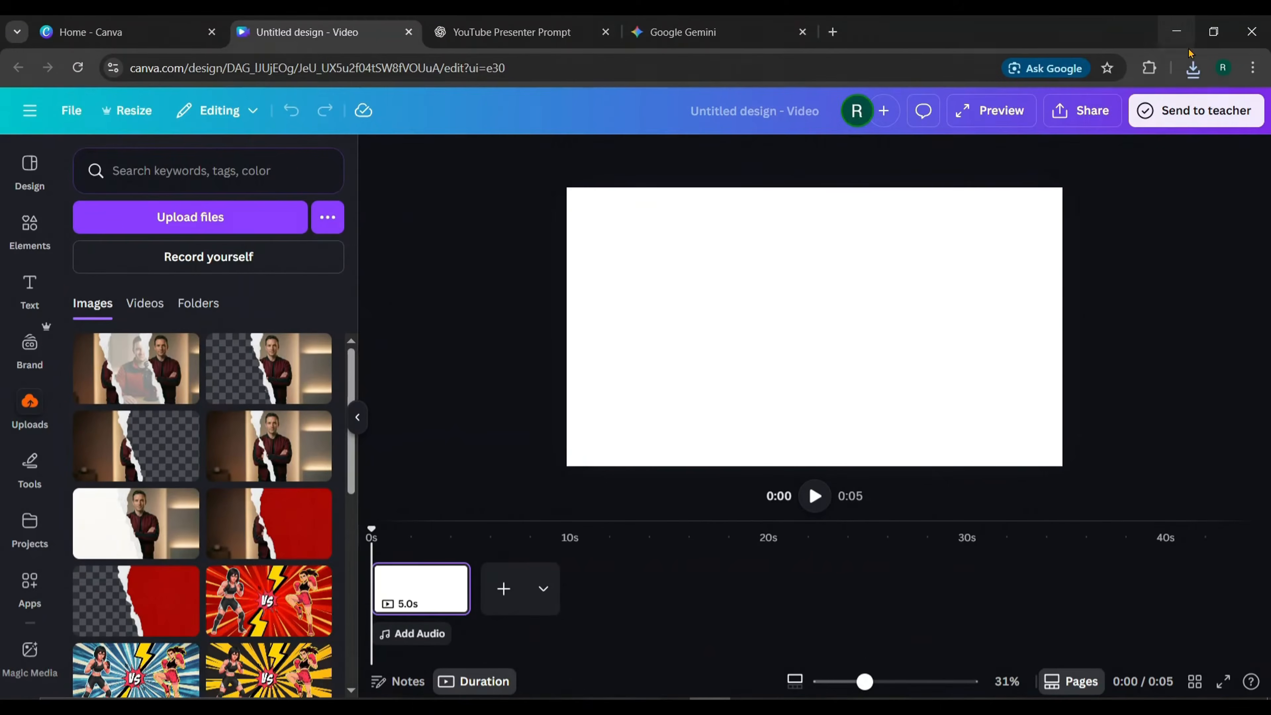
pyautogui.click(1193, 67)
pyautogui.moveTo(1071, 147); pyautogui.dragTo(205, 361)
pyautogui.click(464, 400)
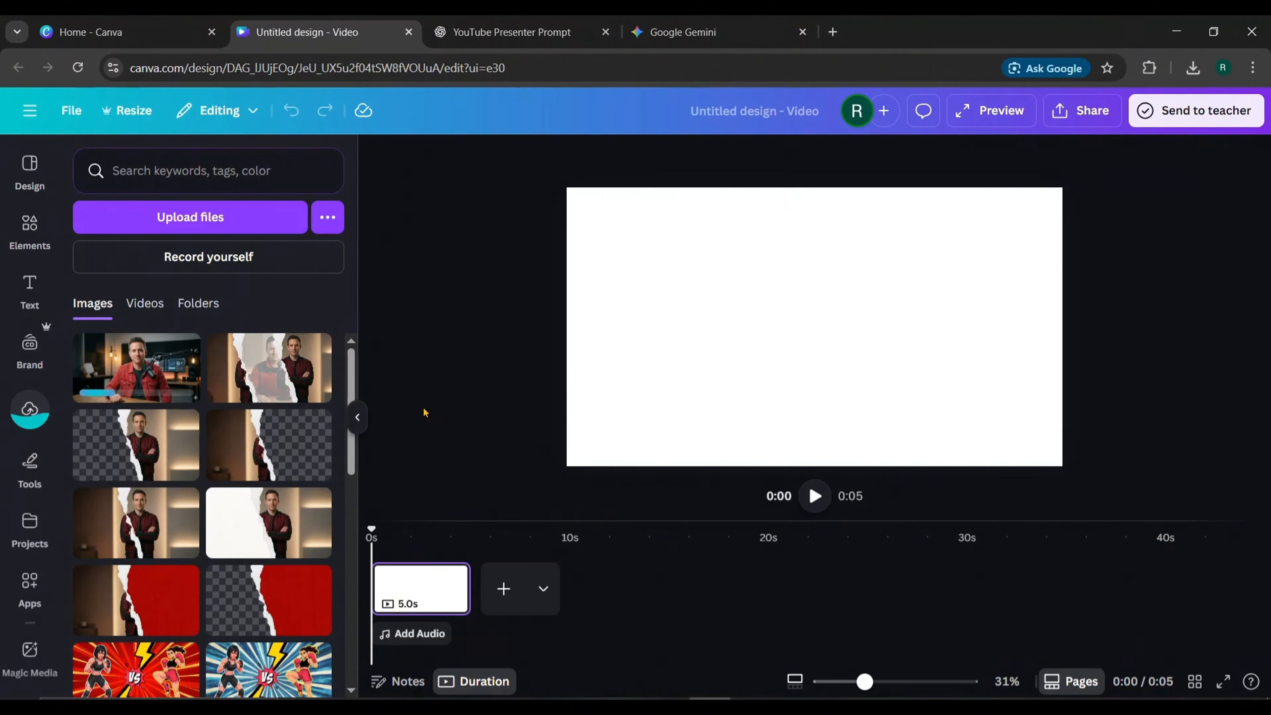
pyautogui.click(146, 372)
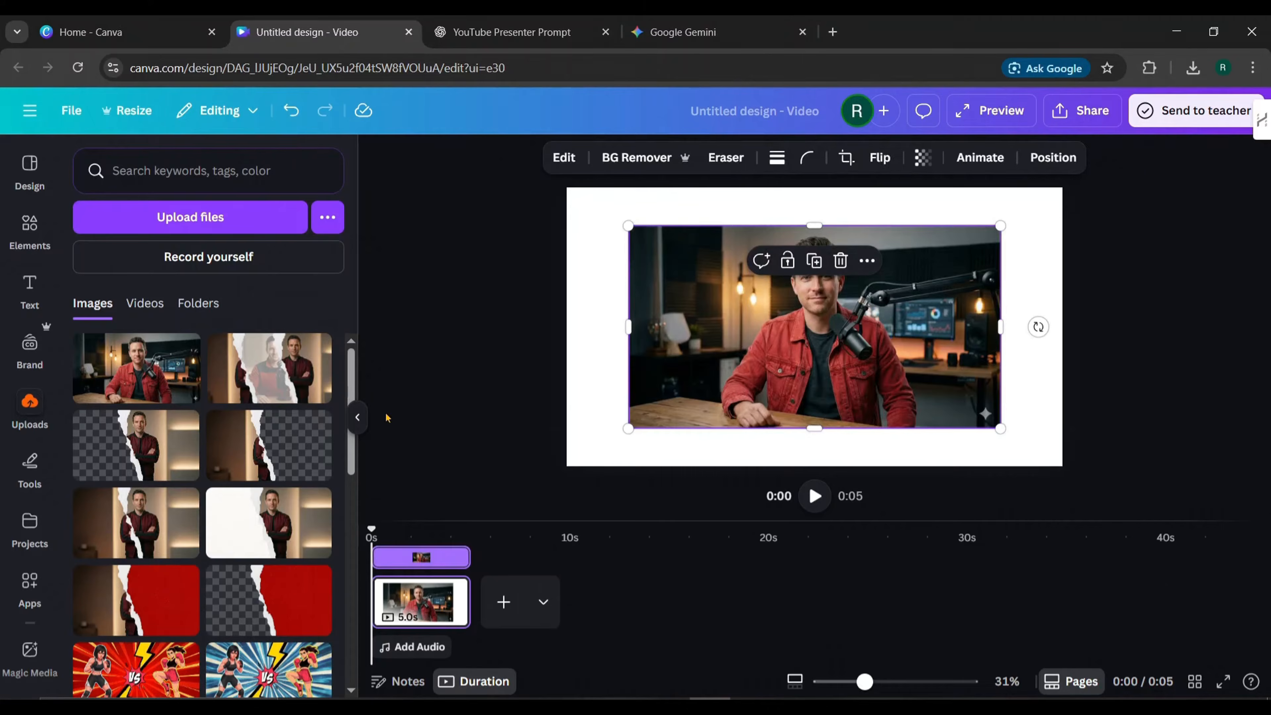
# - Enlarge the presenter image to about 2,043 by 1,115 so it fills the whole page
pyautogui.click(357, 418)
pyautogui.moveTo(478, 226); pyautogui.dragTo(406, 197)
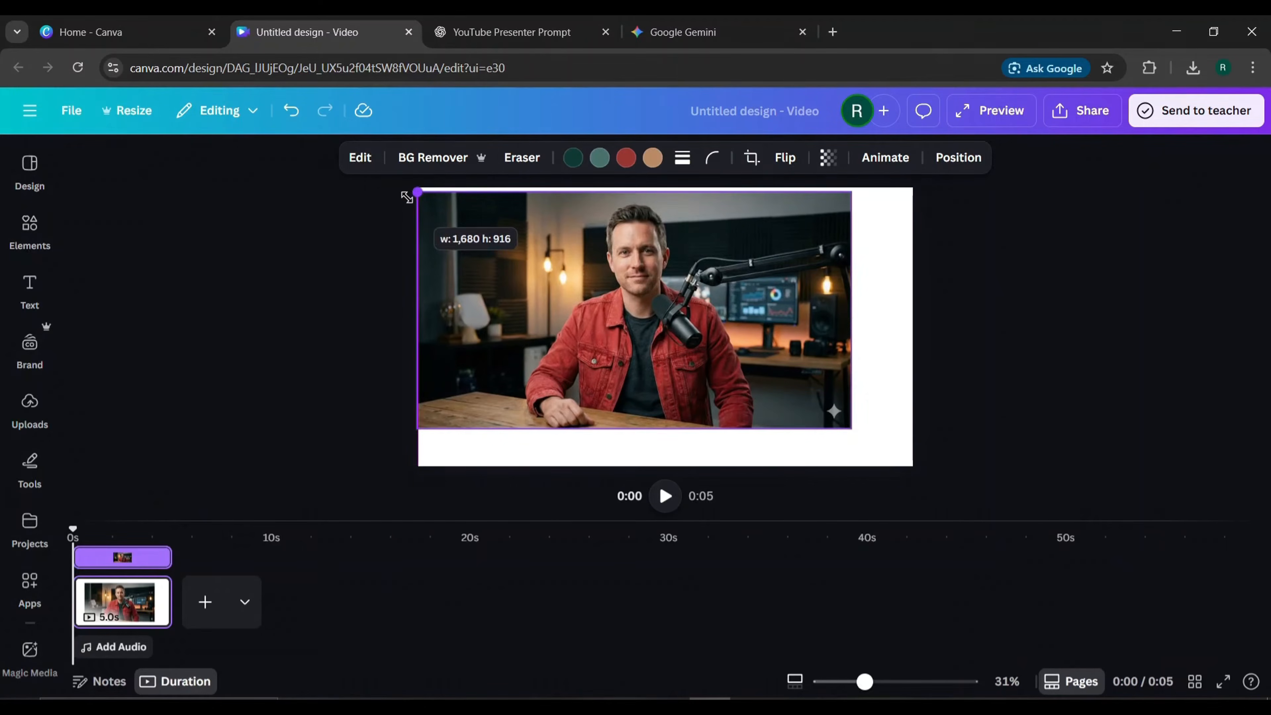
pyautogui.moveTo(850, 427); pyautogui.dragTo(918, 463)
pyautogui.moveTo(918, 190); pyautogui.dragTo(947, 182)
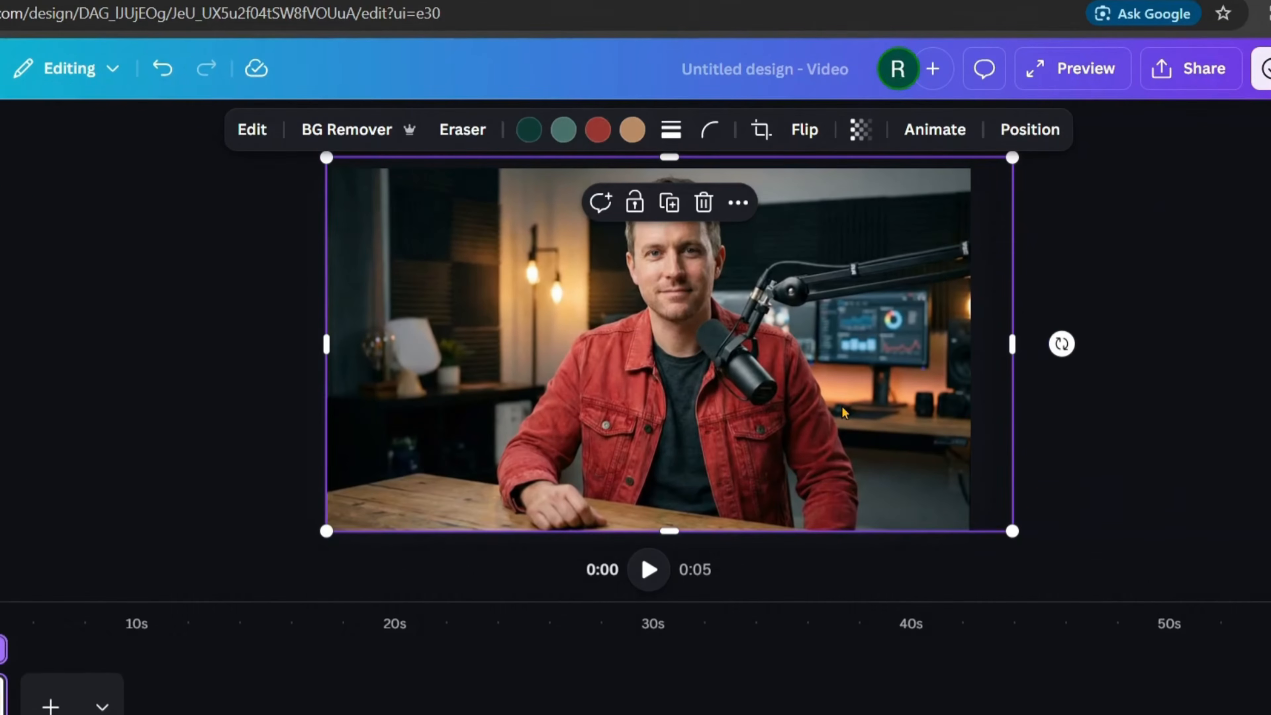
pyautogui.moveTo(1011, 158)
pyautogui.mouseDown()
pyautogui.moveTo(973, 162)
pyautogui.moveTo(1058, 167)
pyautogui.moveTo(1012, 162)
pyautogui.mouseUp()
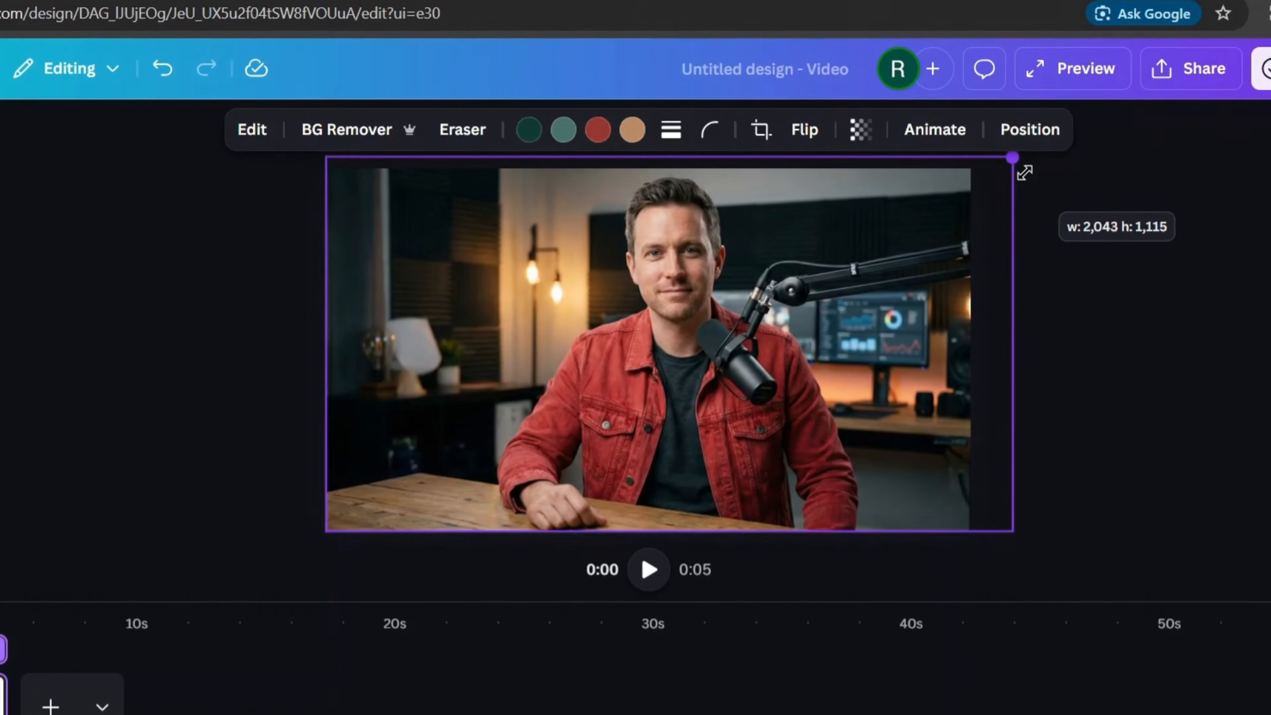
pyautogui.click(1101, 165)
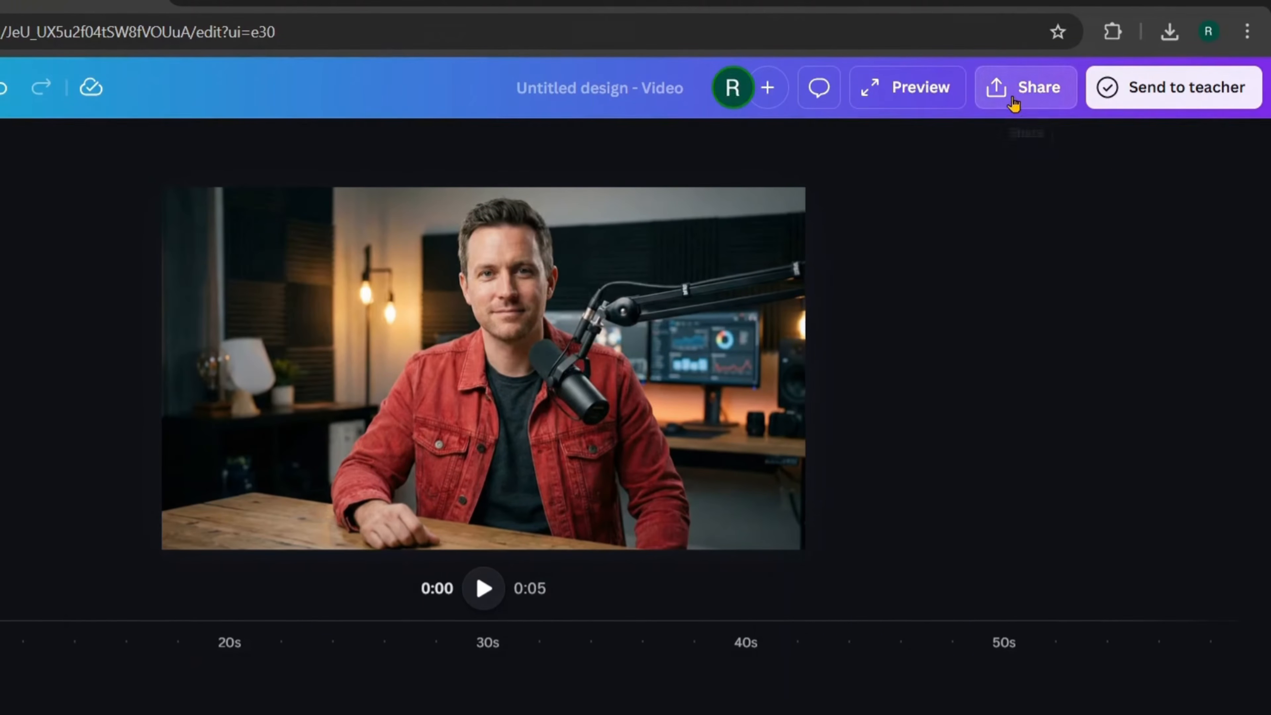
# - Download the design as a PNG and inspect the saved image up close
pyautogui.click(1013, 103)
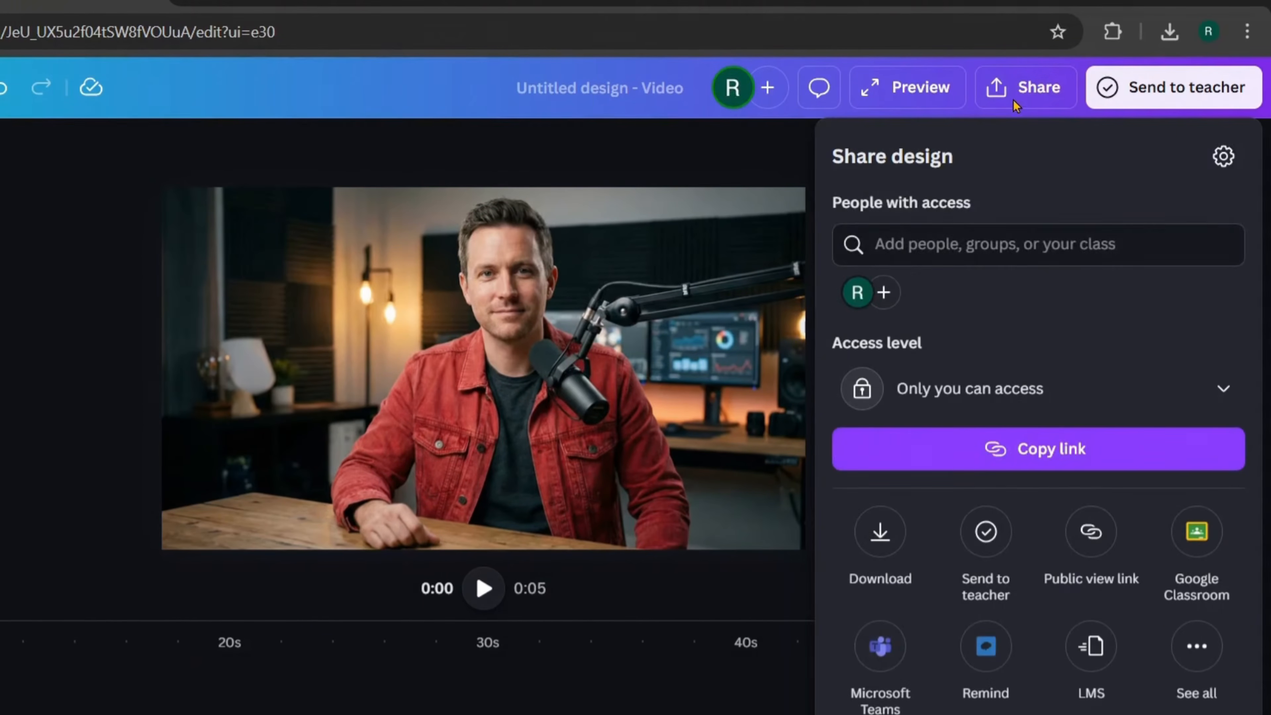
pyautogui.click(877, 545)
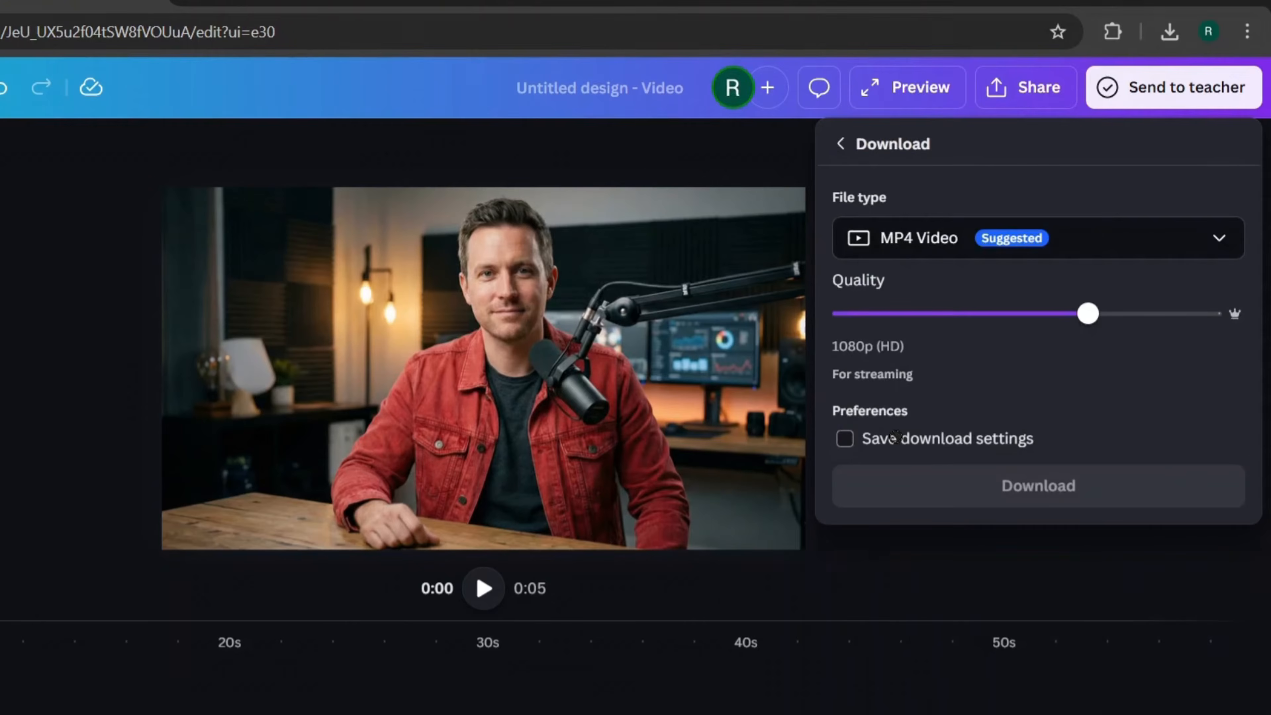
pyautogui.click(1041, 243)
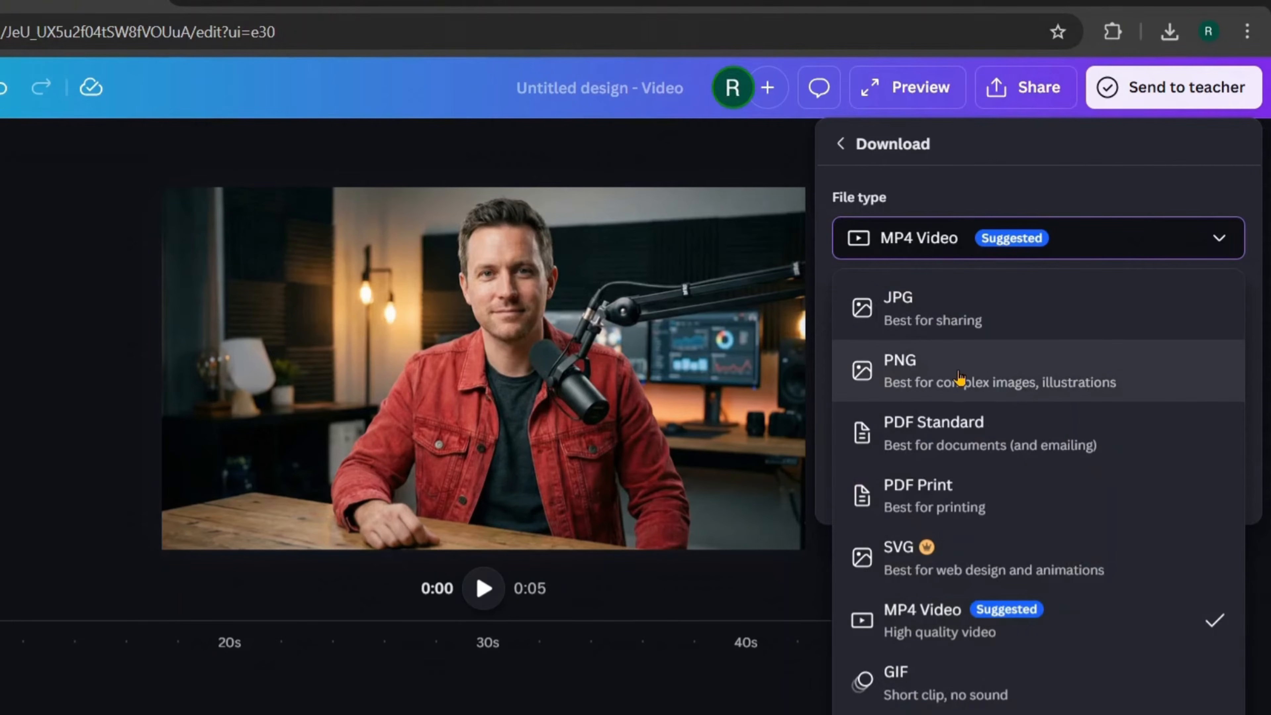
pyautogui.click(937, 380)
pyautogui.click(974, 575)
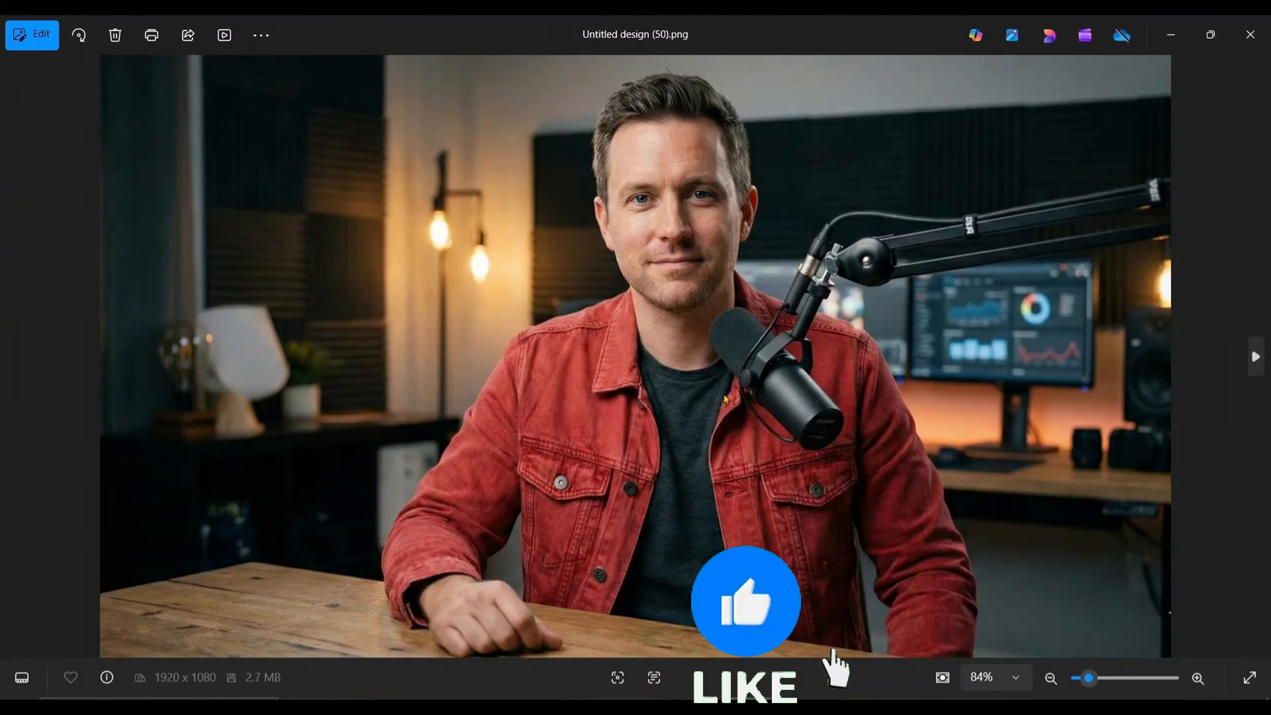
pyautogui.scroll(5, 706, 411)
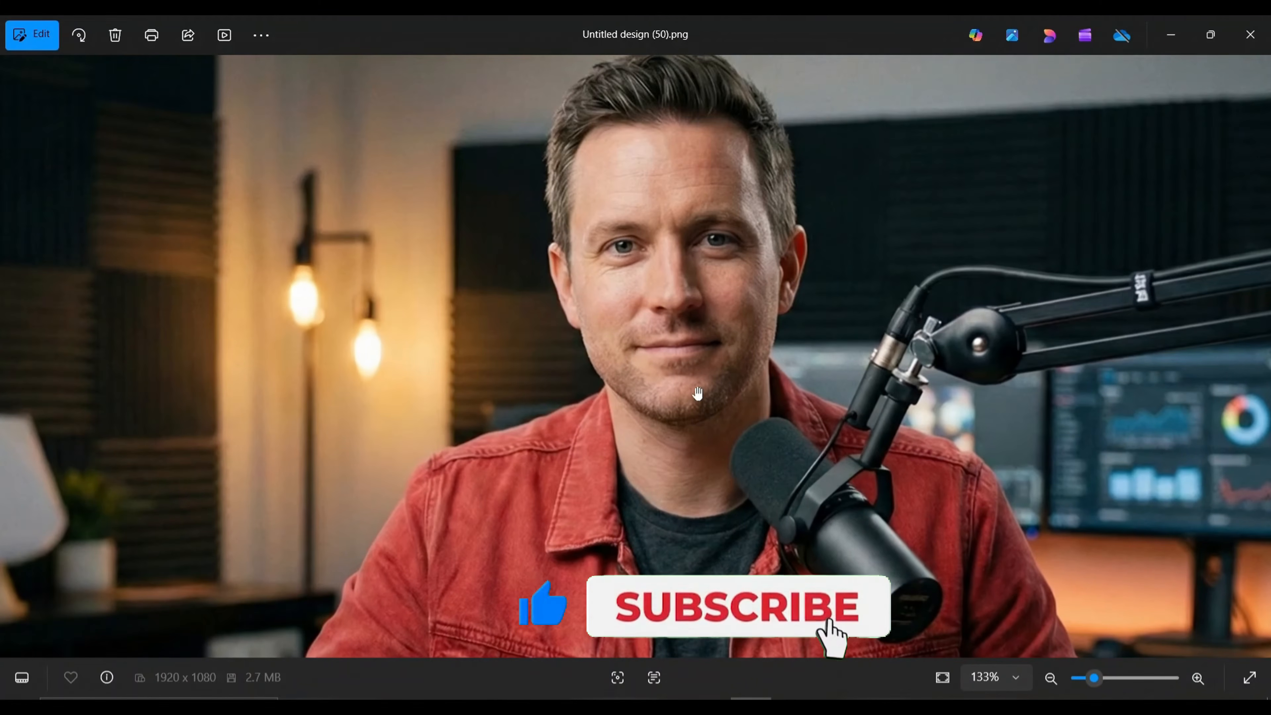
pyautogui.scroll(-5, 698, 395)
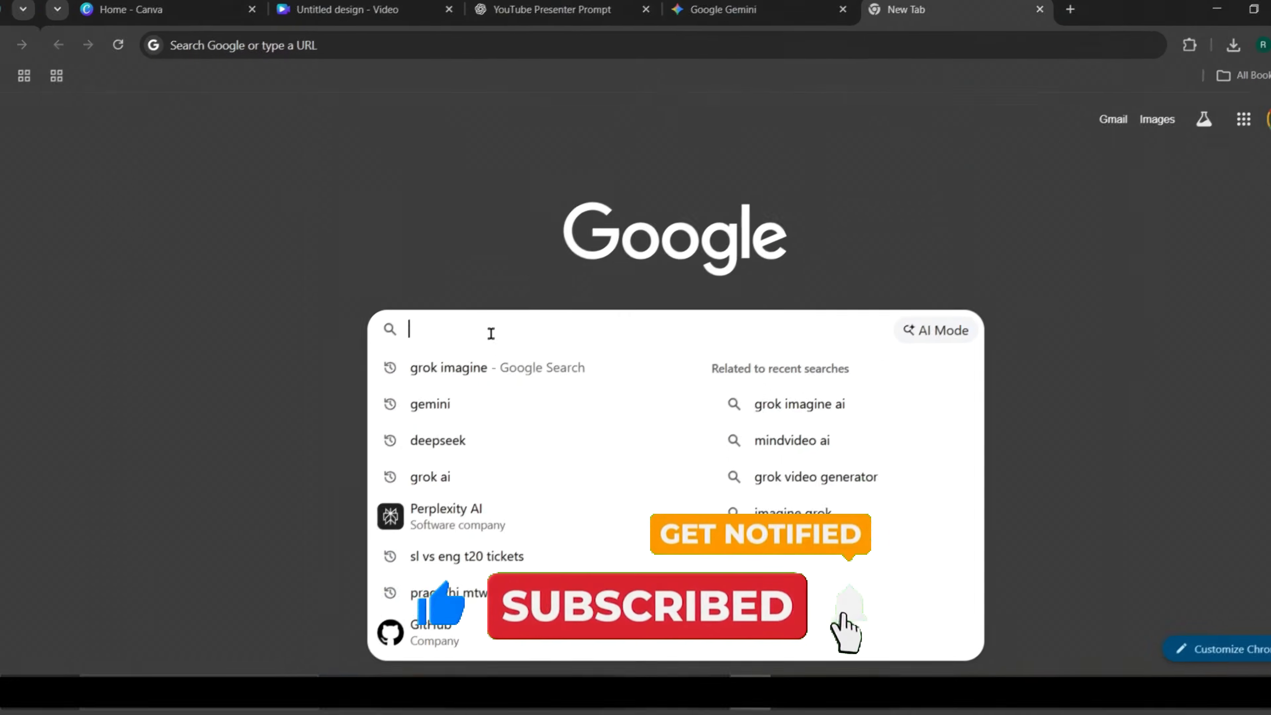
# - Open Grok Imagine, upload Untitled design (50).png from Downloads, and make a video from it
pyautogui.click(487, 371)
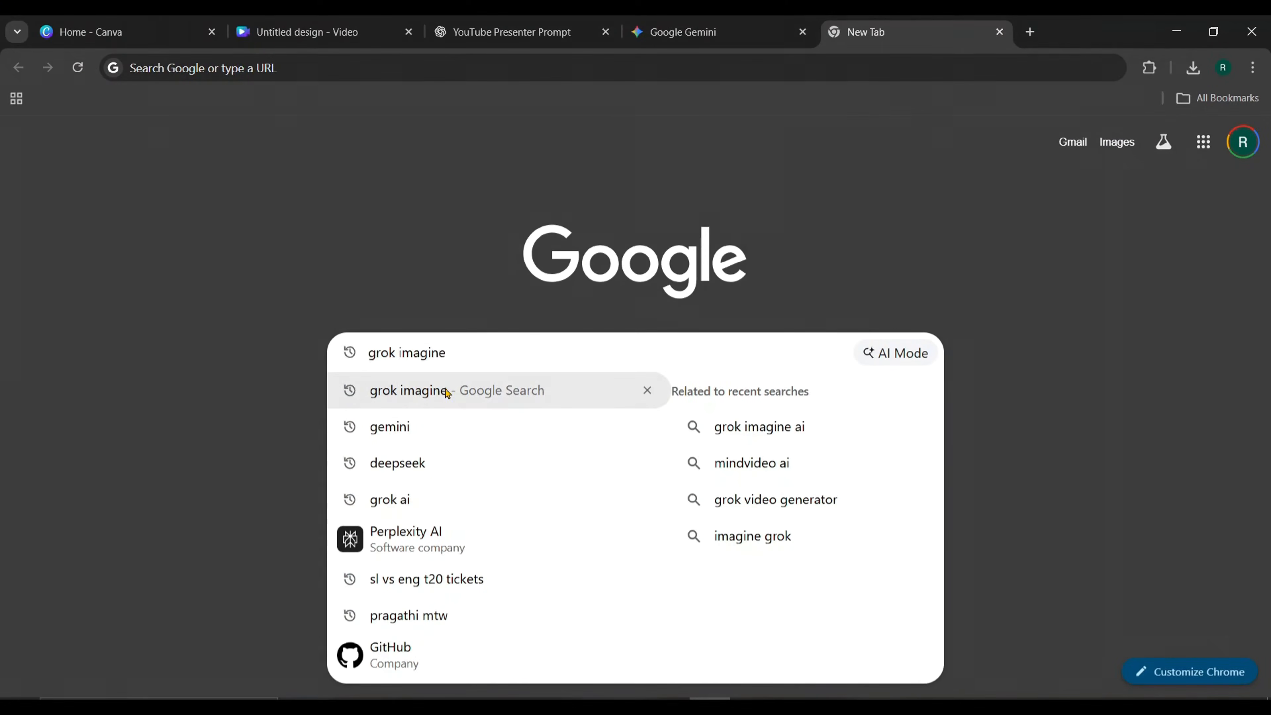
pyautogui.click(213, 275)
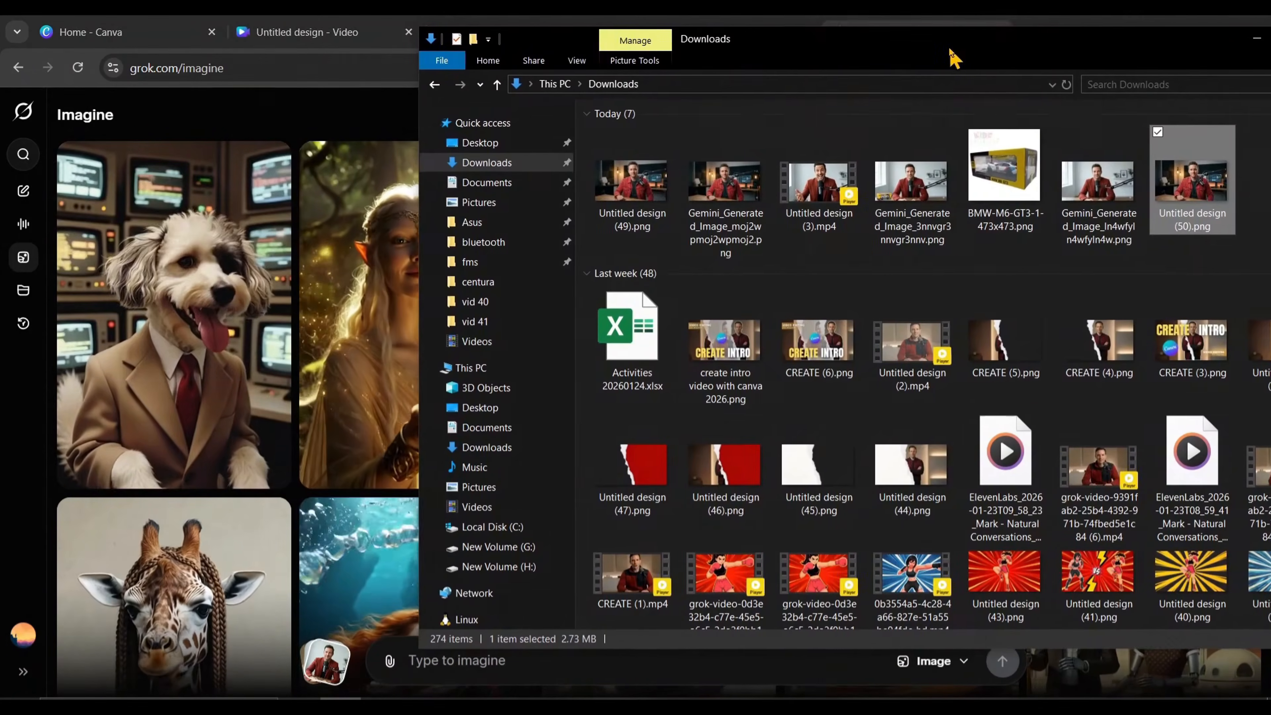
pyautogui.moveTo(953, 58); pyautogui.dragTo(950, 56)
pyautogui.moveTo(1191, 180); pyautogui.dragTo(428, 668)
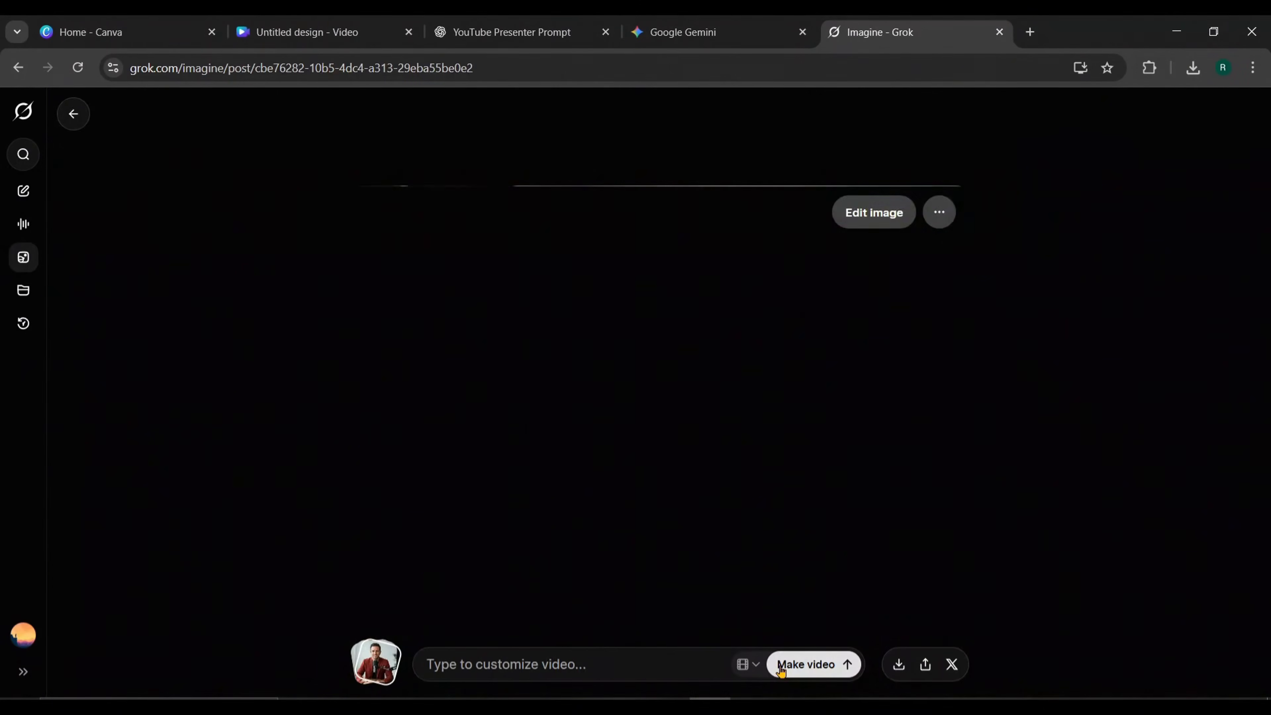
pyautogui.click(780, 667)
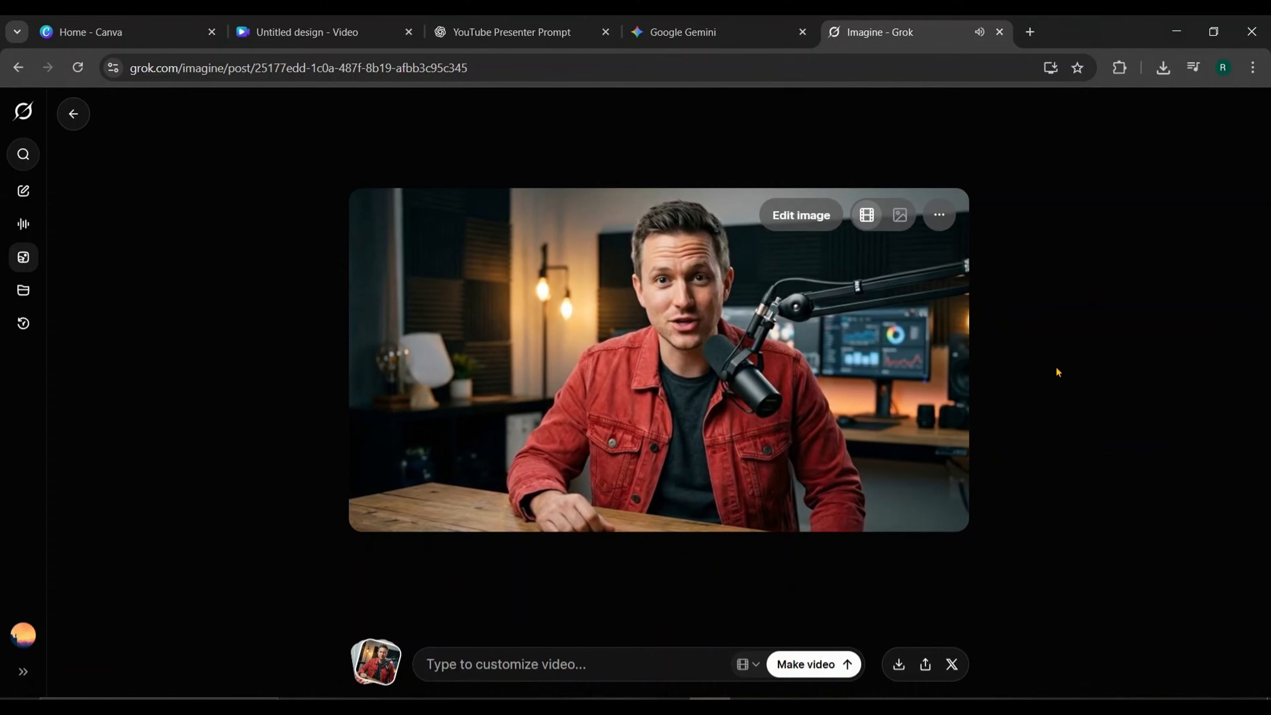
pyautogui.click(377, 489)
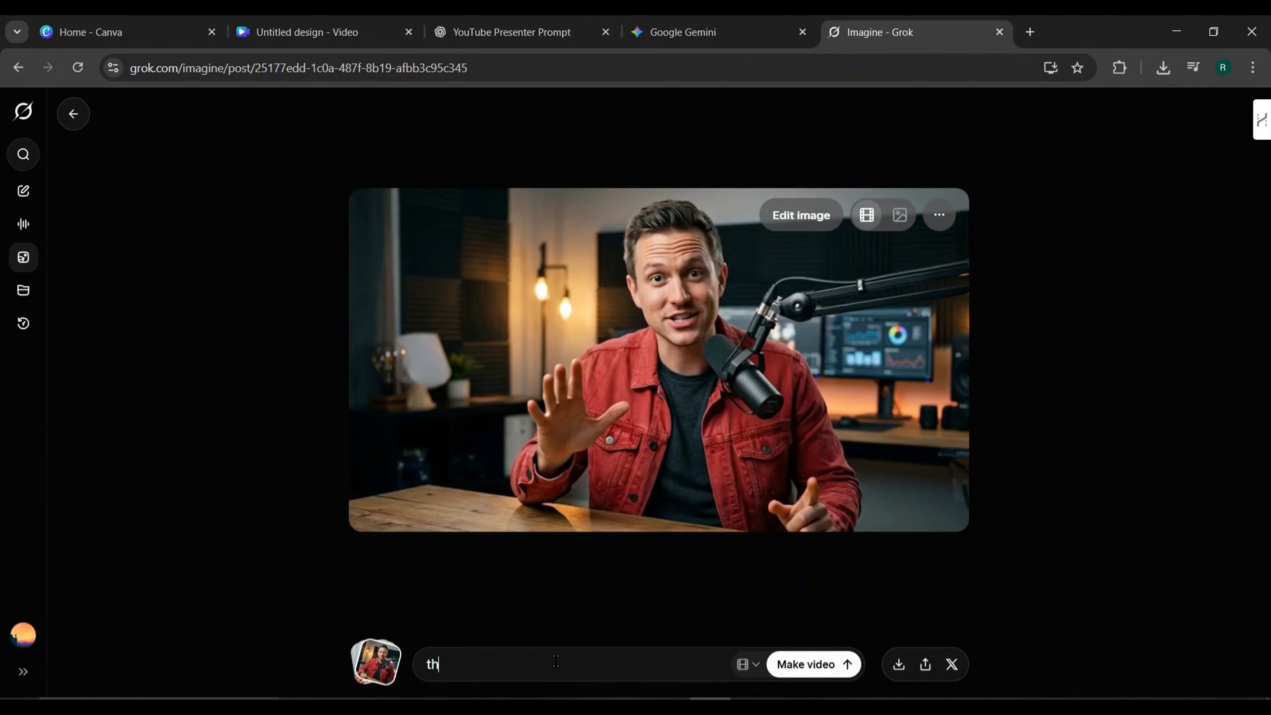
# - Prompt that the man says with perfect lip syncing "hi there, welcome back to 3 z visuals. today we gonna look how to create realistic presenter like me."
pyautogui.write('ith perfect lip syncing "hi there')
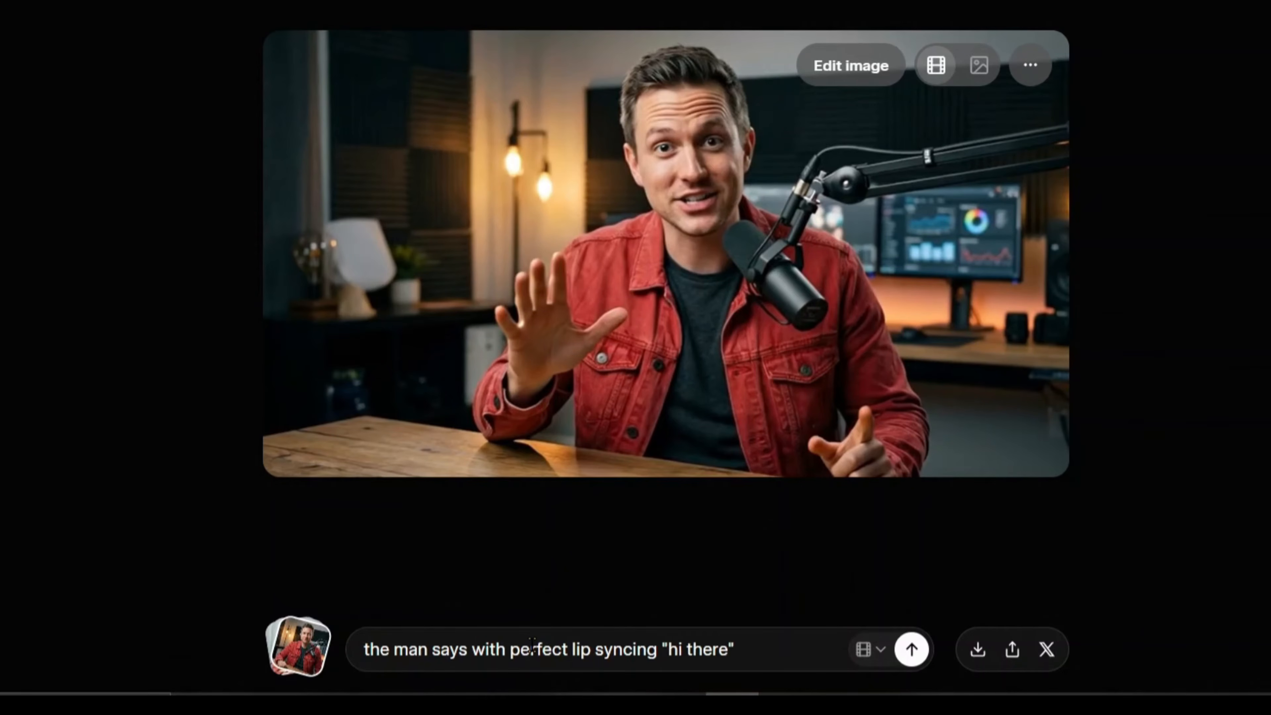
pyautogui.write('k to 3 z visuals. today we gonn')
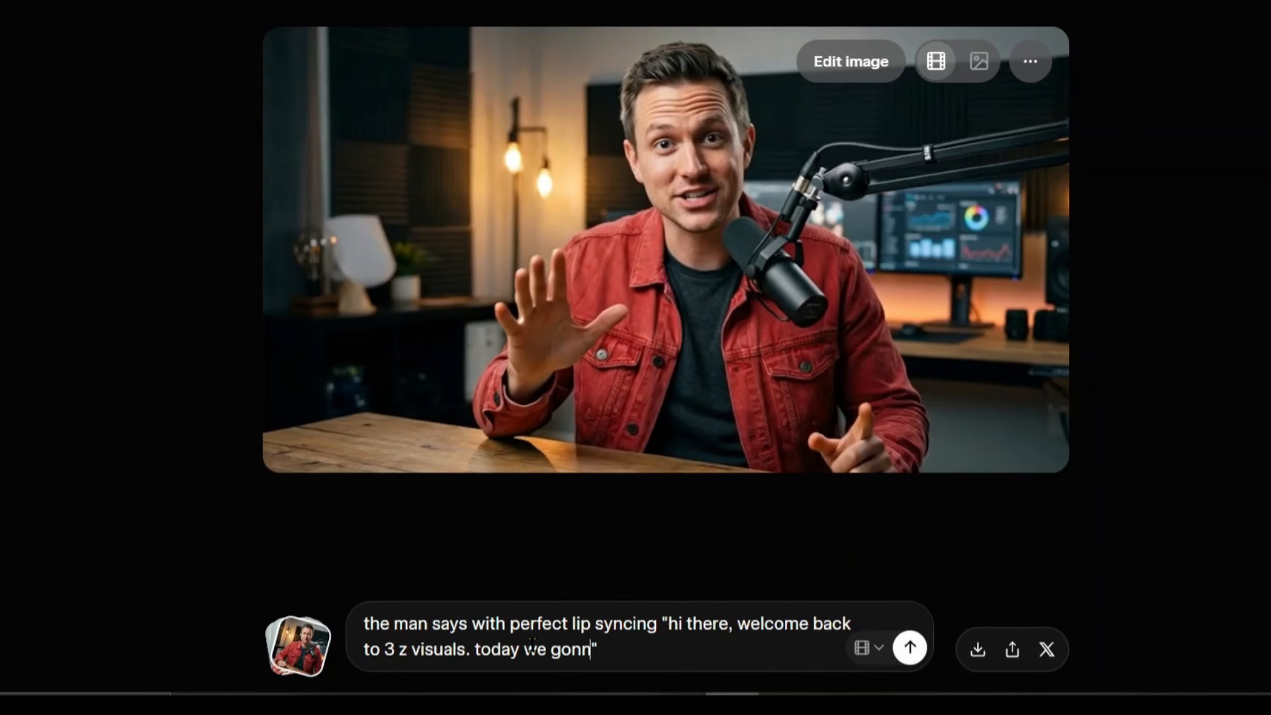
pyautogui.write('senter like me"')
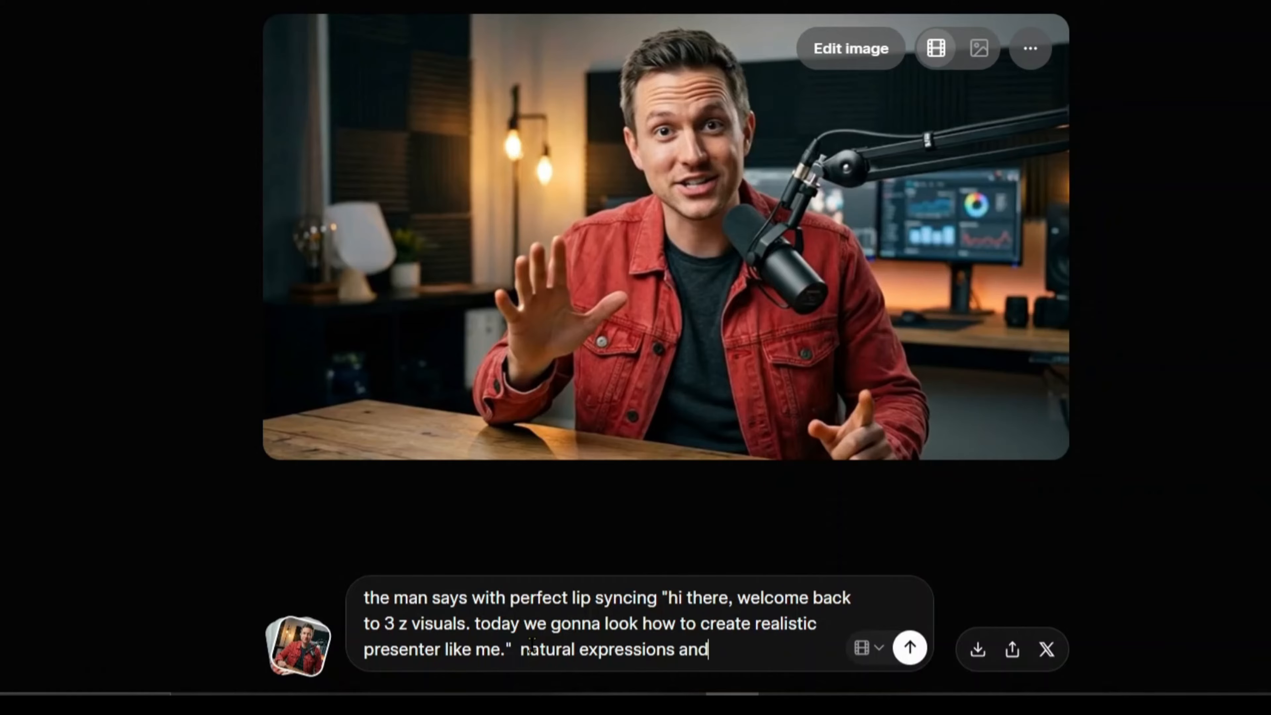
# - Complete the prompt with "natural expressions and head and hand movements. ultra realistic, 4k quality video." and generate the video
pyautogui.write('ovements. ultra realistic, 4k quality video.')
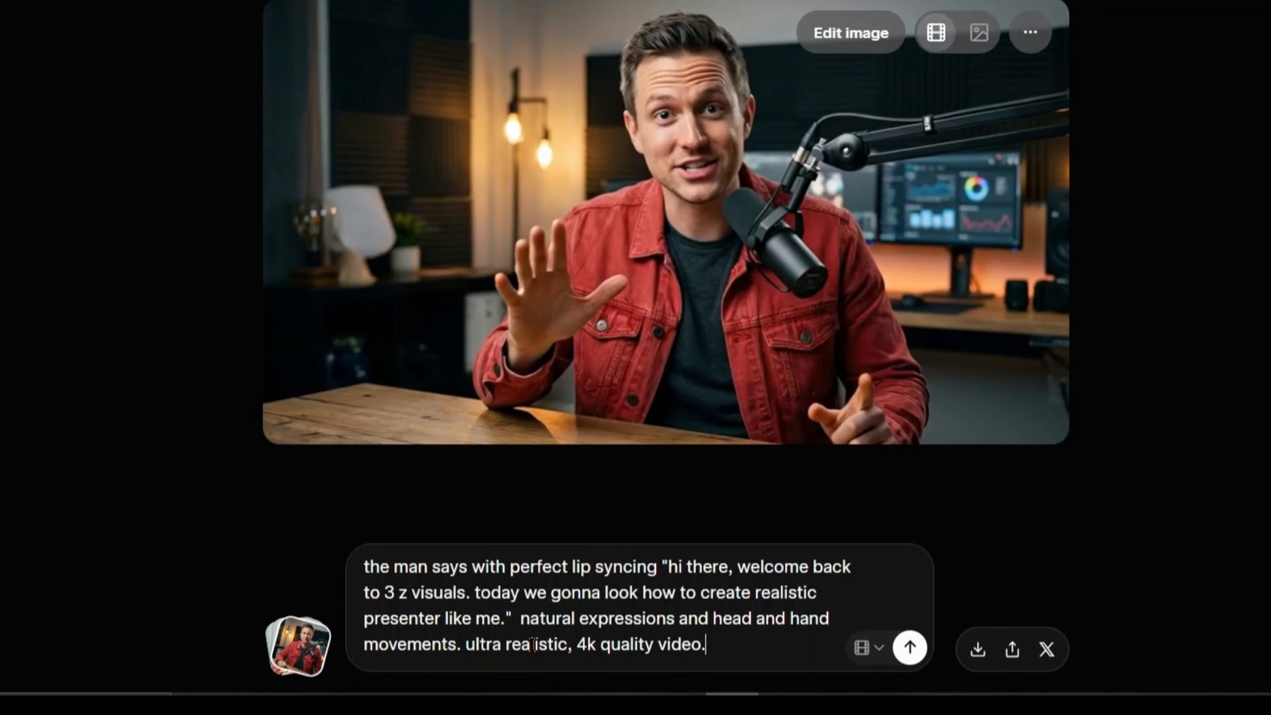
pyautogui.press('Return')
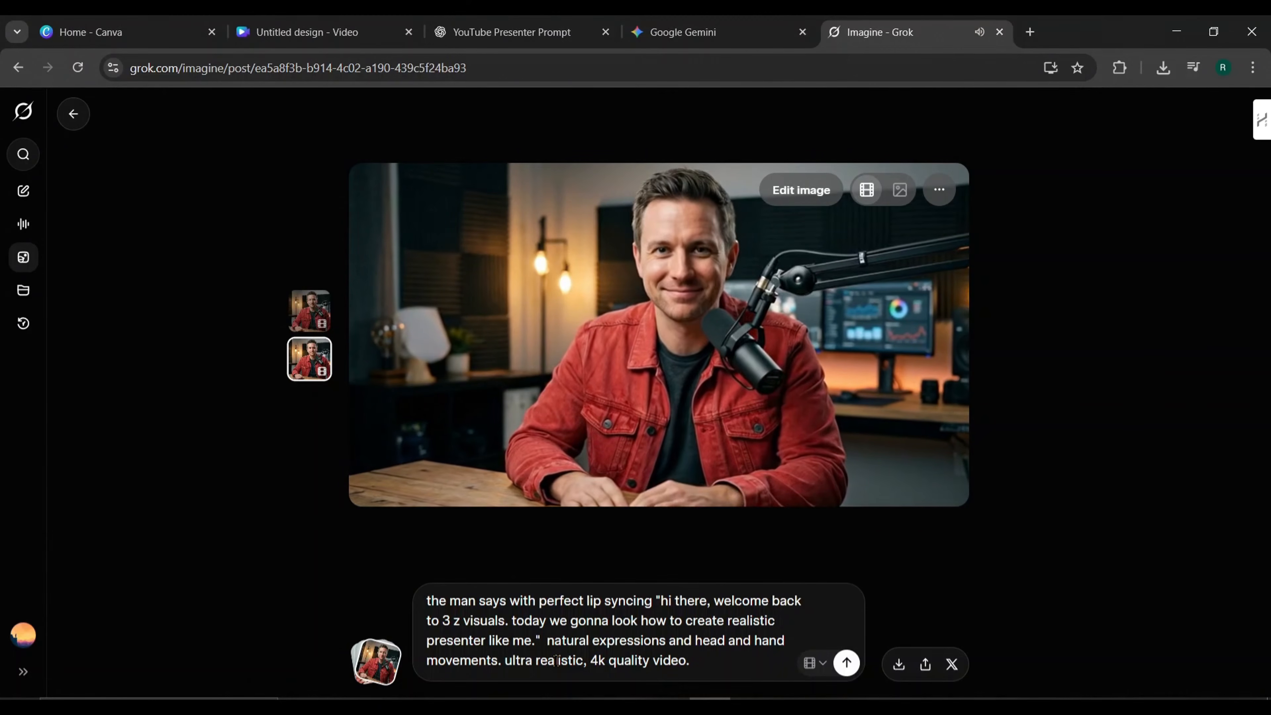
# - Upscale the generated welcome video, mute its playback and download the HD version
pyautogui.click(330, 515)
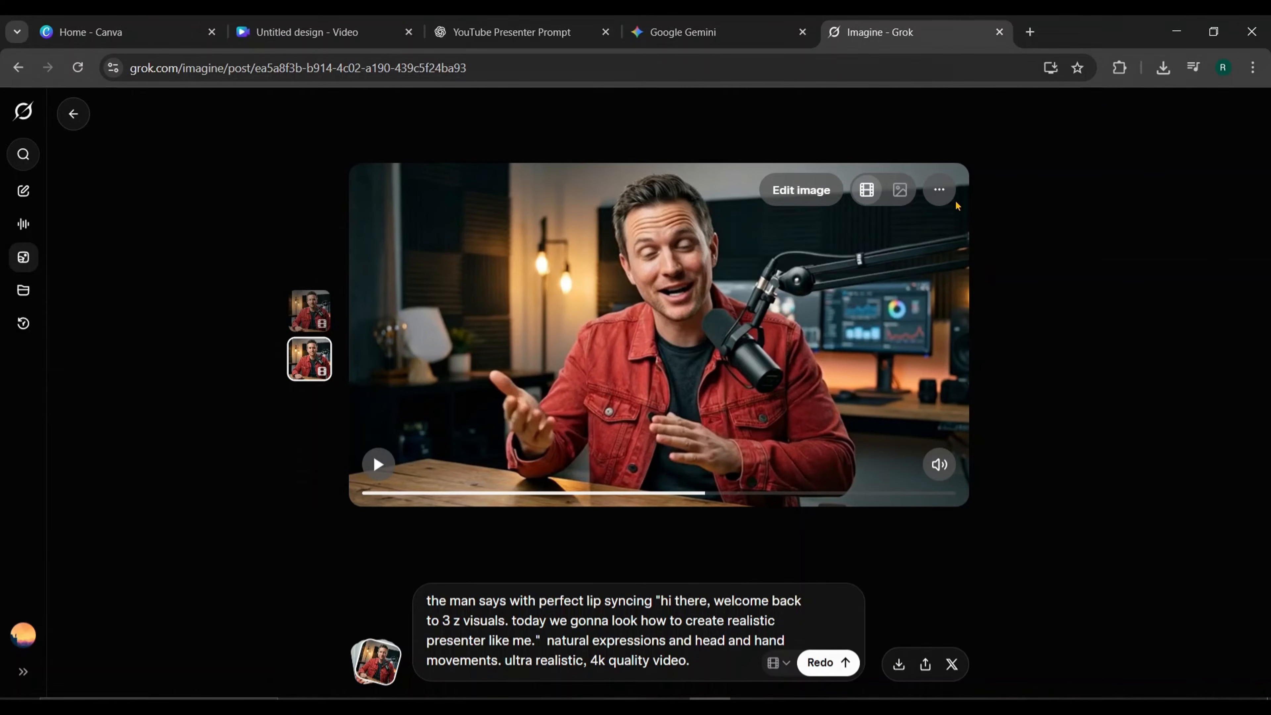
pyautogui.click(939, 190)
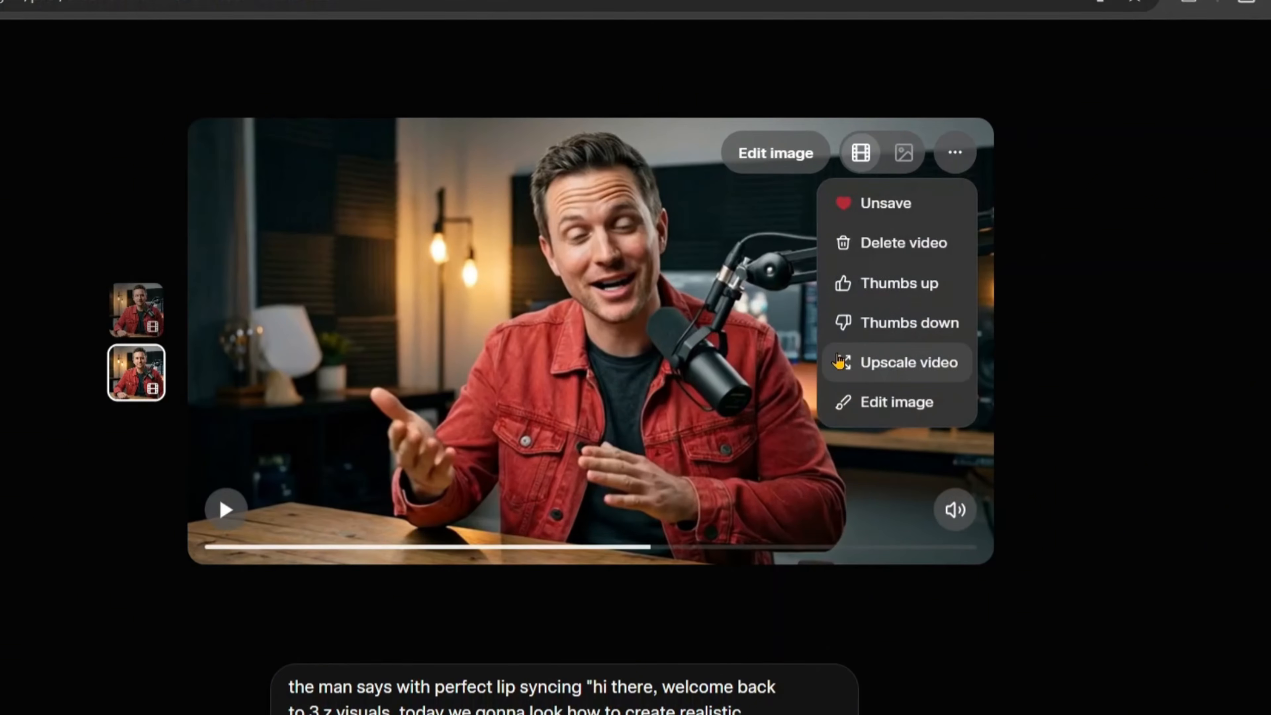
pyautogui.click(914, 361)
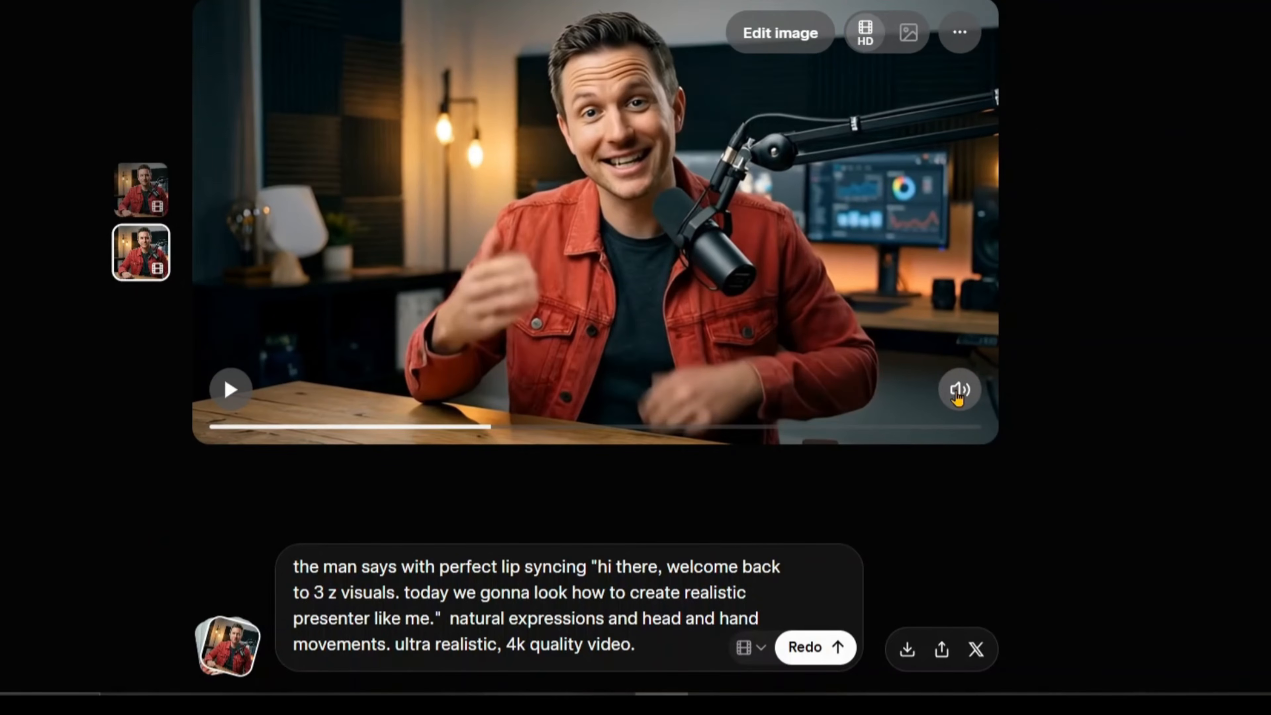
pyautogui.click(936, 513)
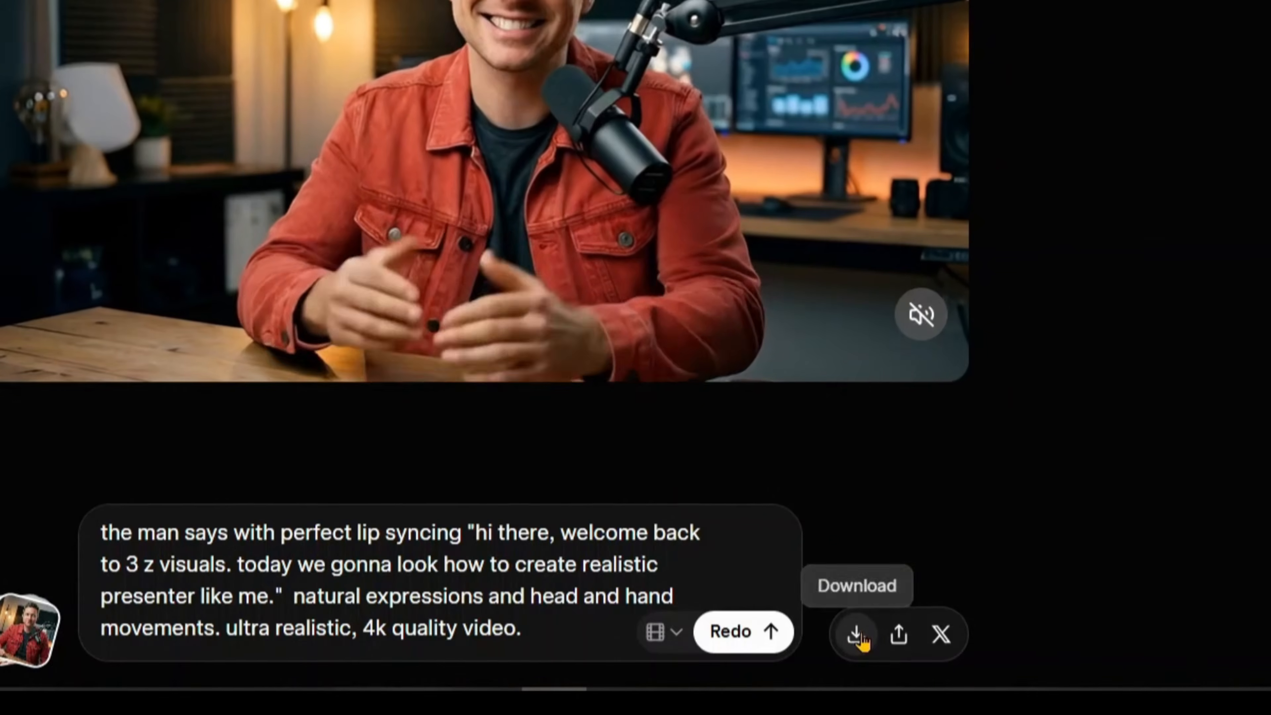
pyautogui.click(907, 649)
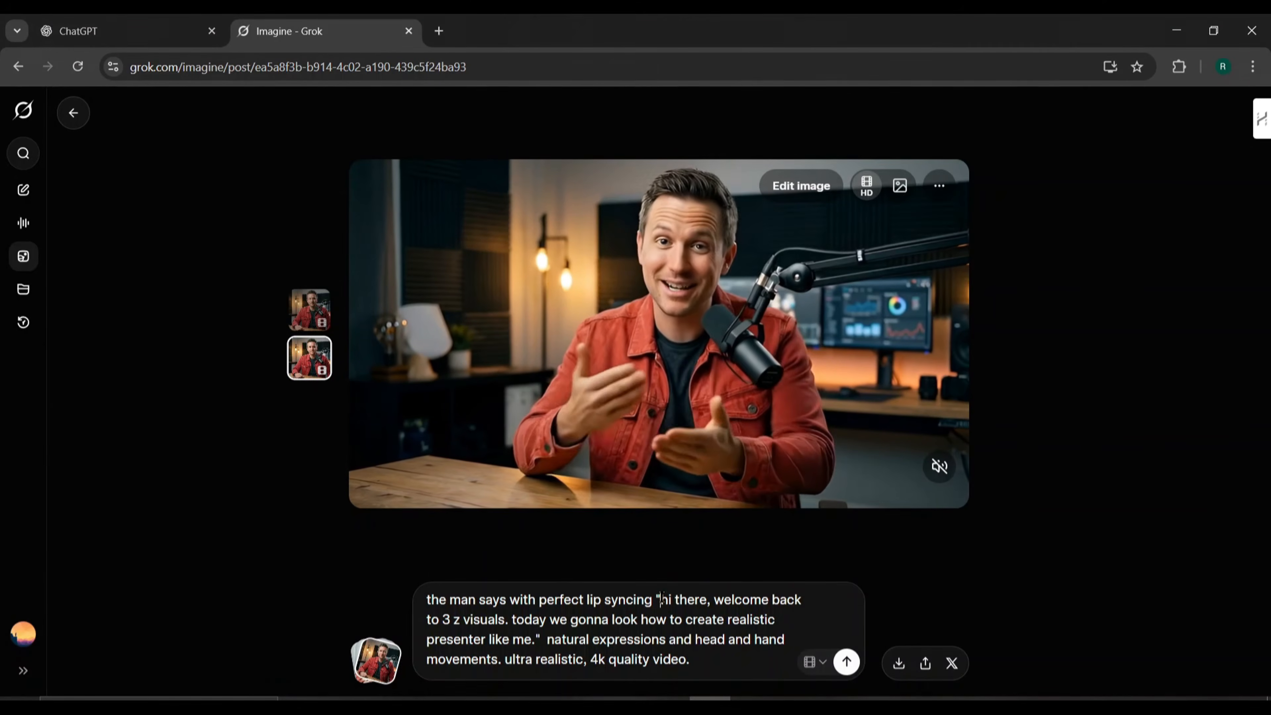
# - Replace the prompt's spoken line with "1st , go to chatgpt and ask for a prompt for a presenter like me." and generate the video
pyautogui.moveTo(661, 598); pyautogui.dragTo(538, 639)
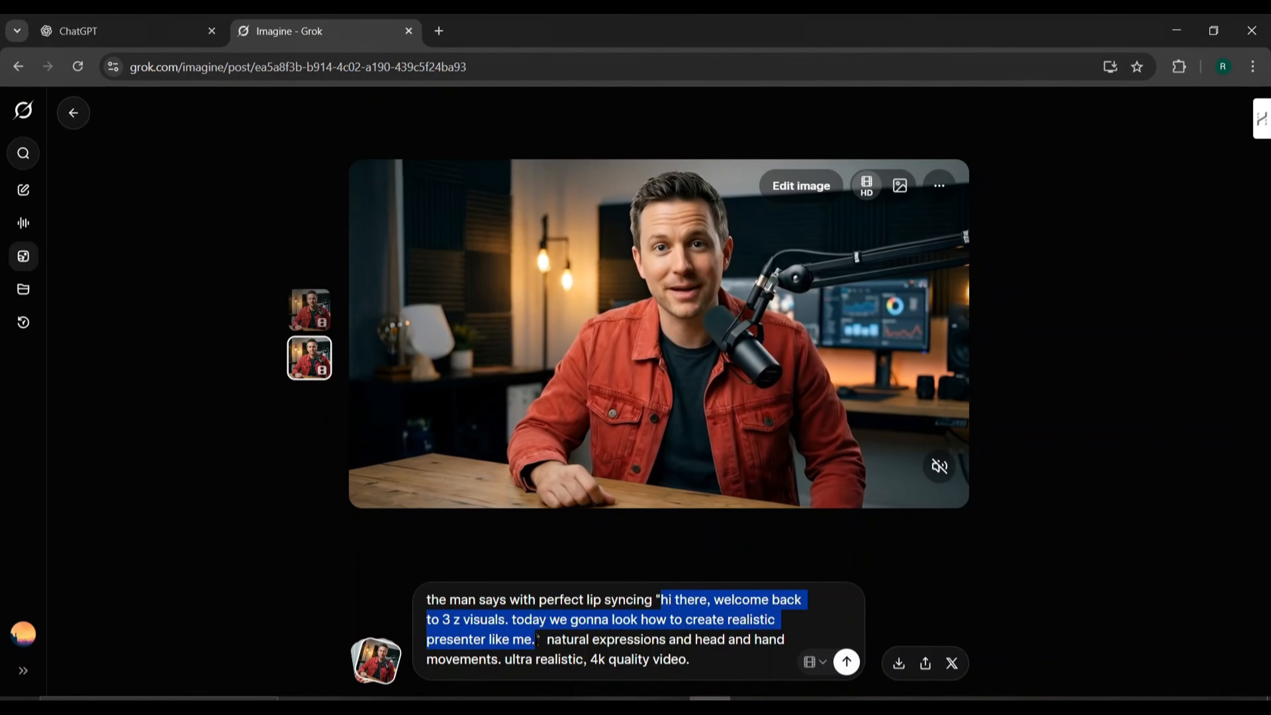
pyautogui.press('BackSpace')
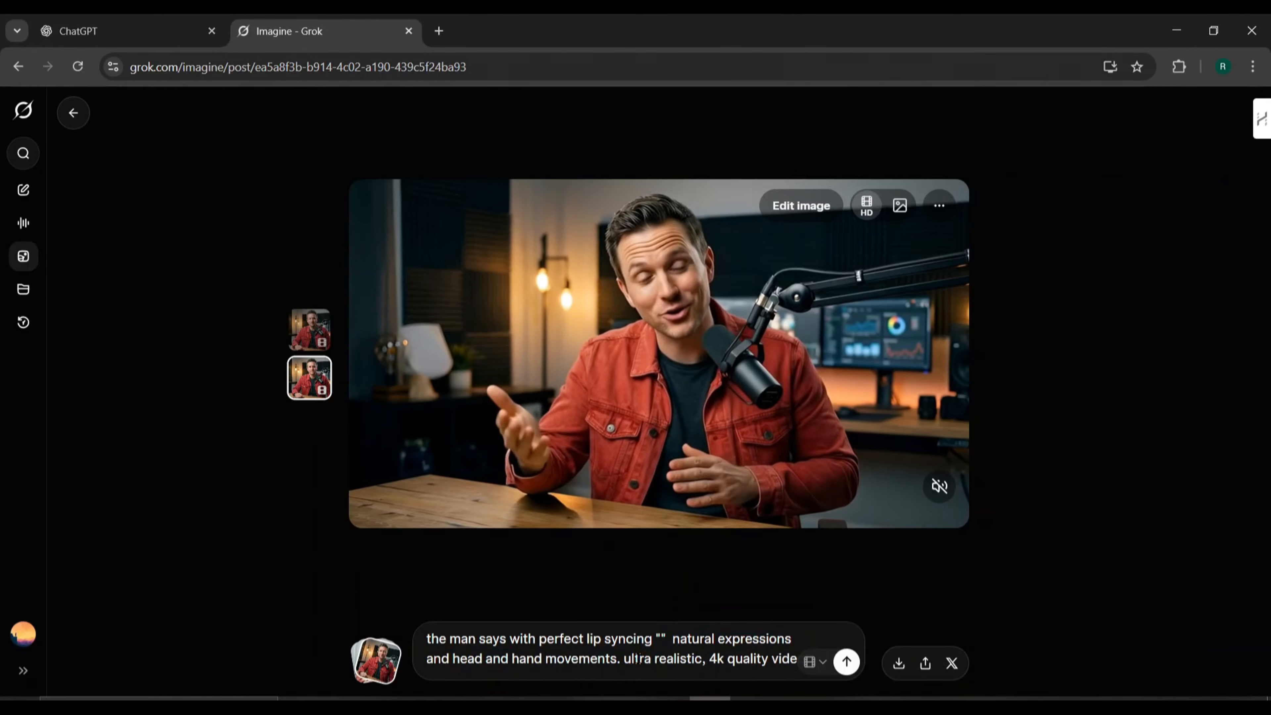
pyautogui.write('1st , go')
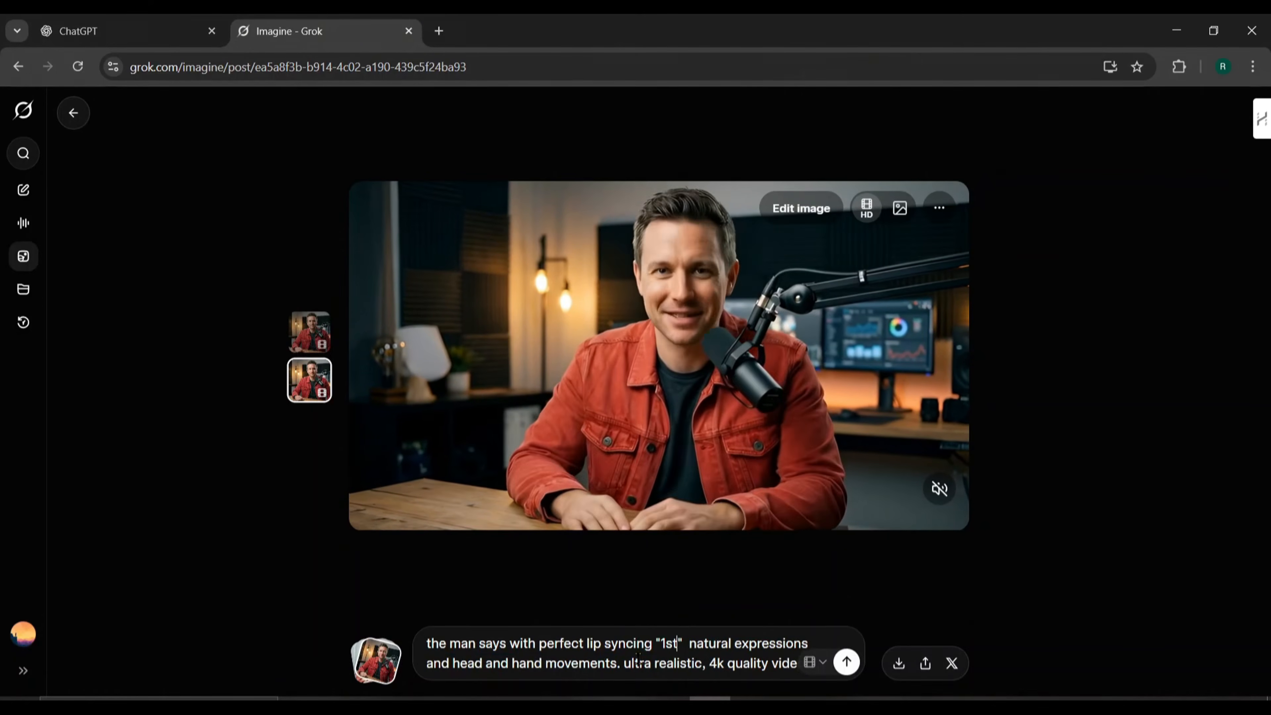
pyautogui.write(' to chatgpt and ask f')
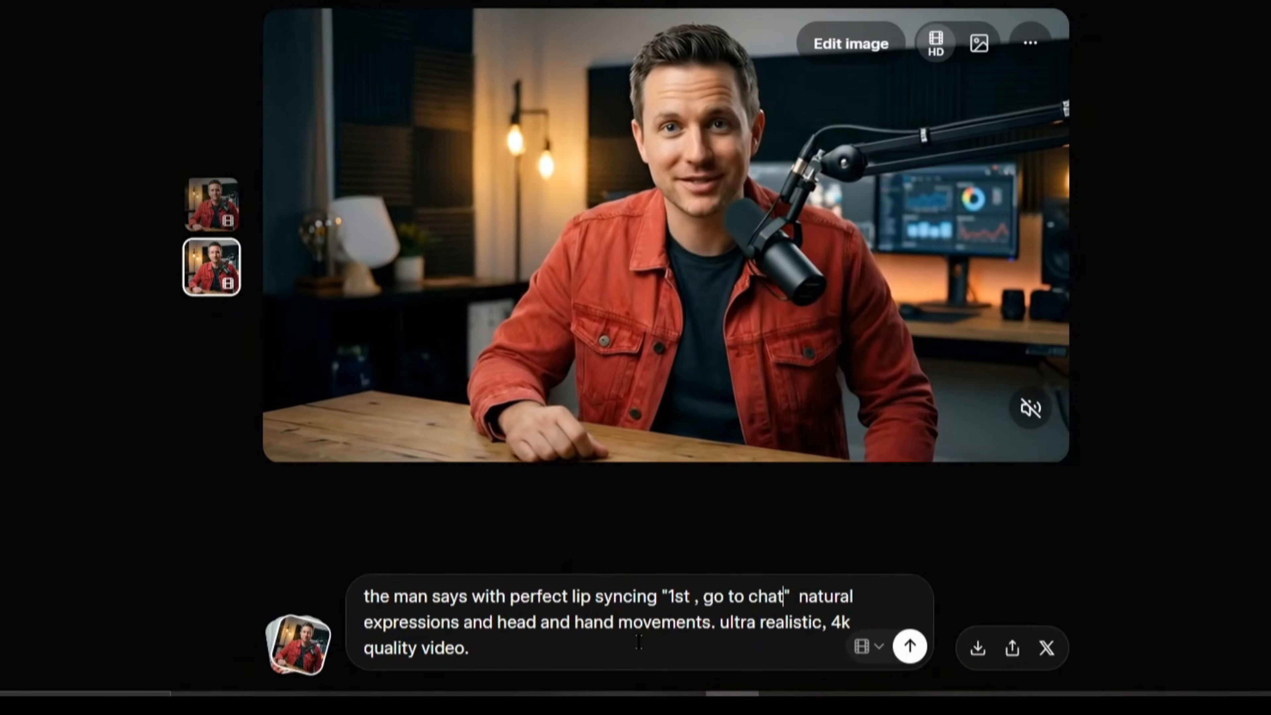
pyautogui.write('or a realistic pr')
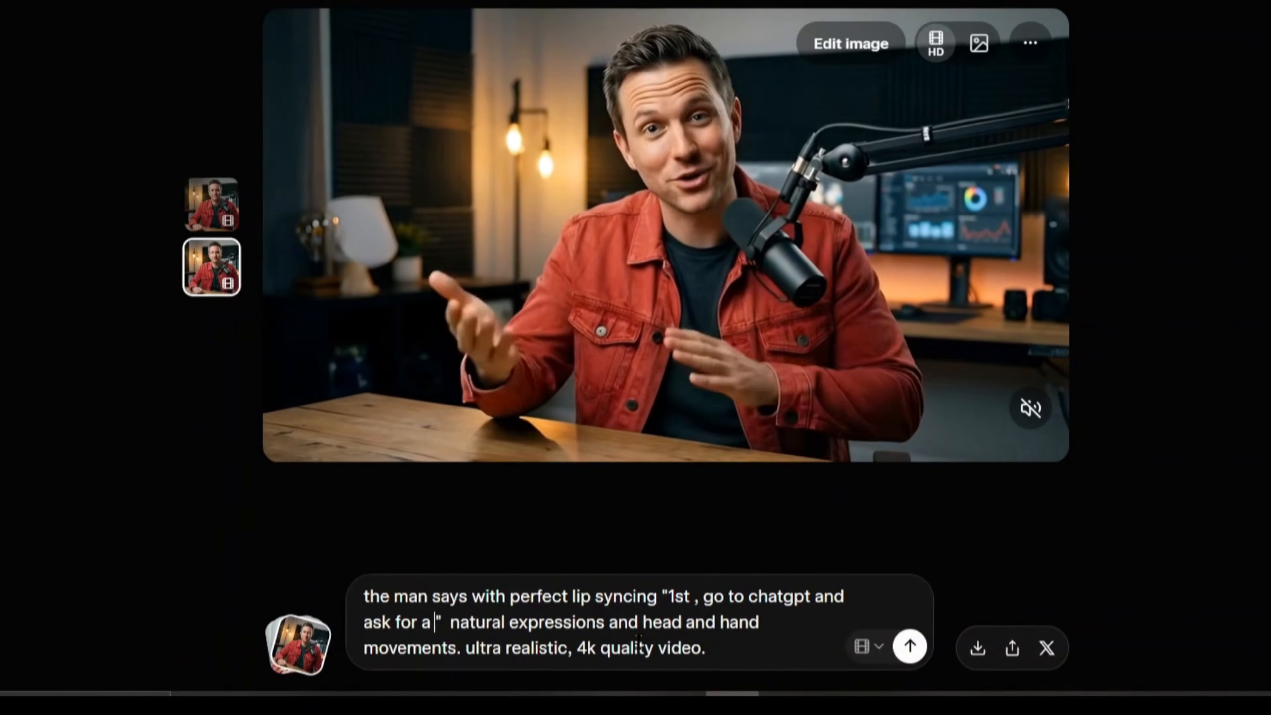
pyautogui.write('ompt f')
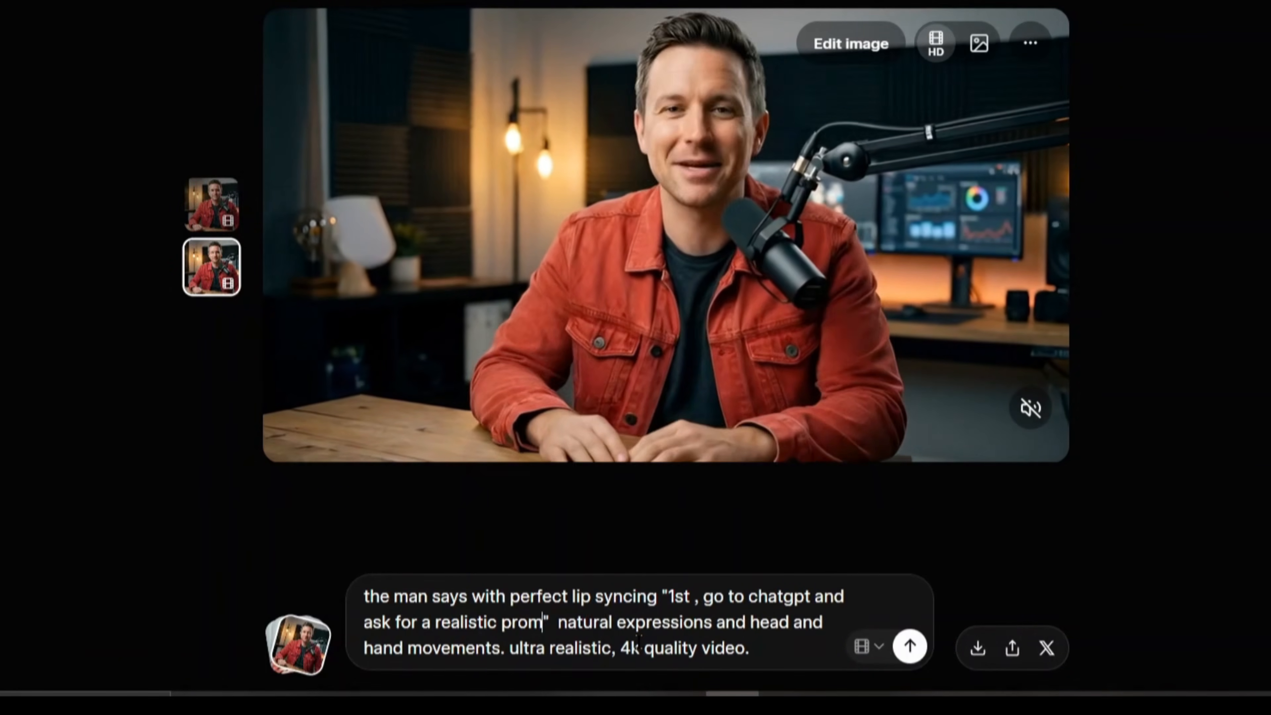
pyautogui.doubleClick(458, 625)
pyautogui.press('BackSpace')
pyautogui.click(510, 623)
pyautogui.write('o create realistic presenter like me')
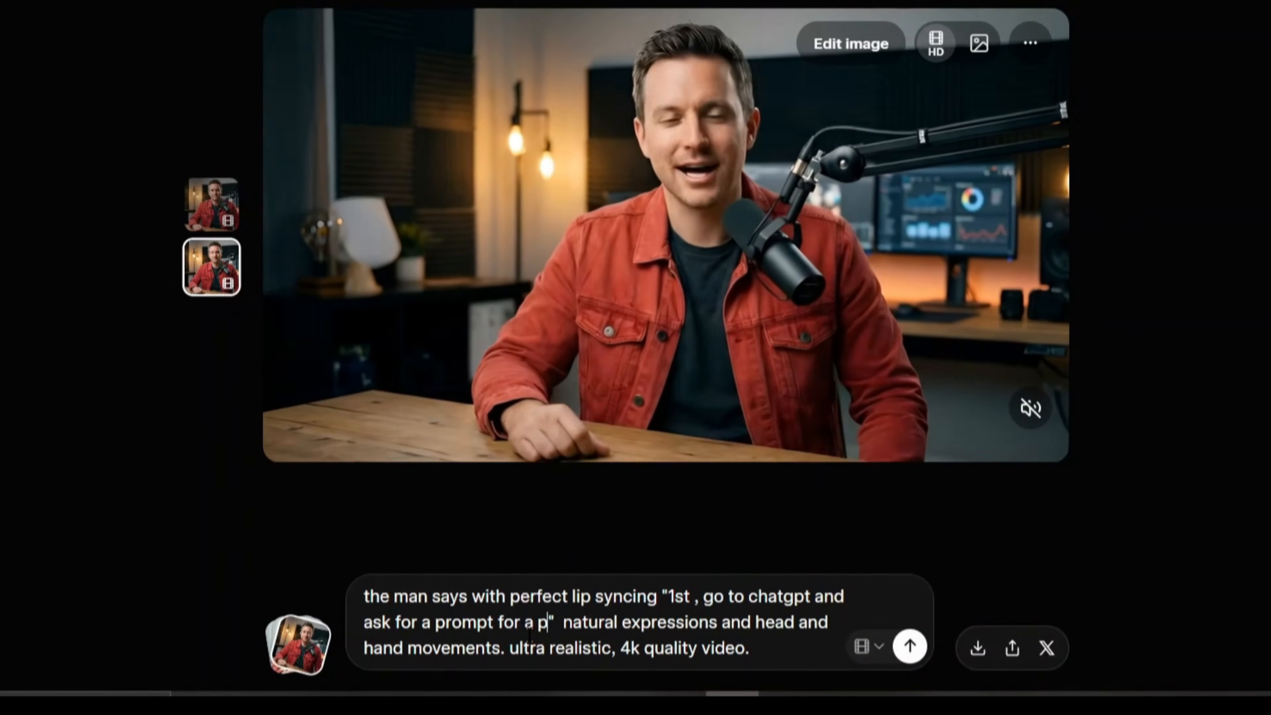
pyautogui.write('.')
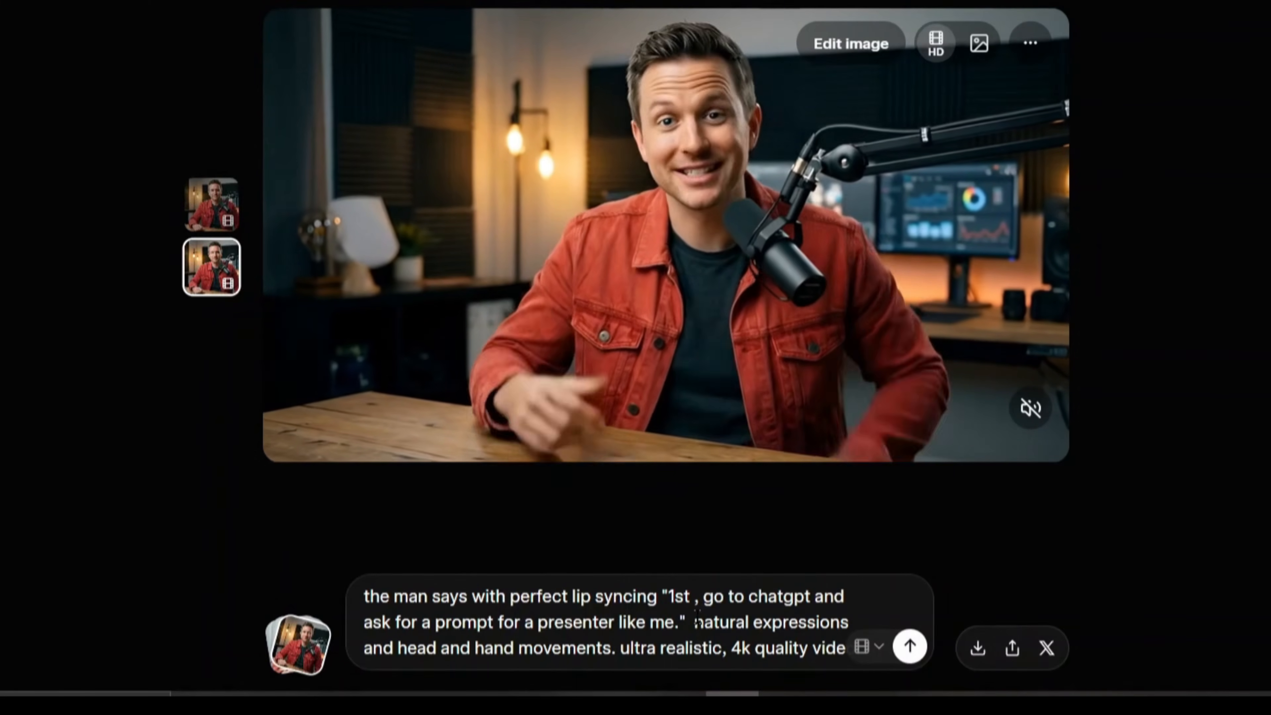
pyautogui.click(907, 650)
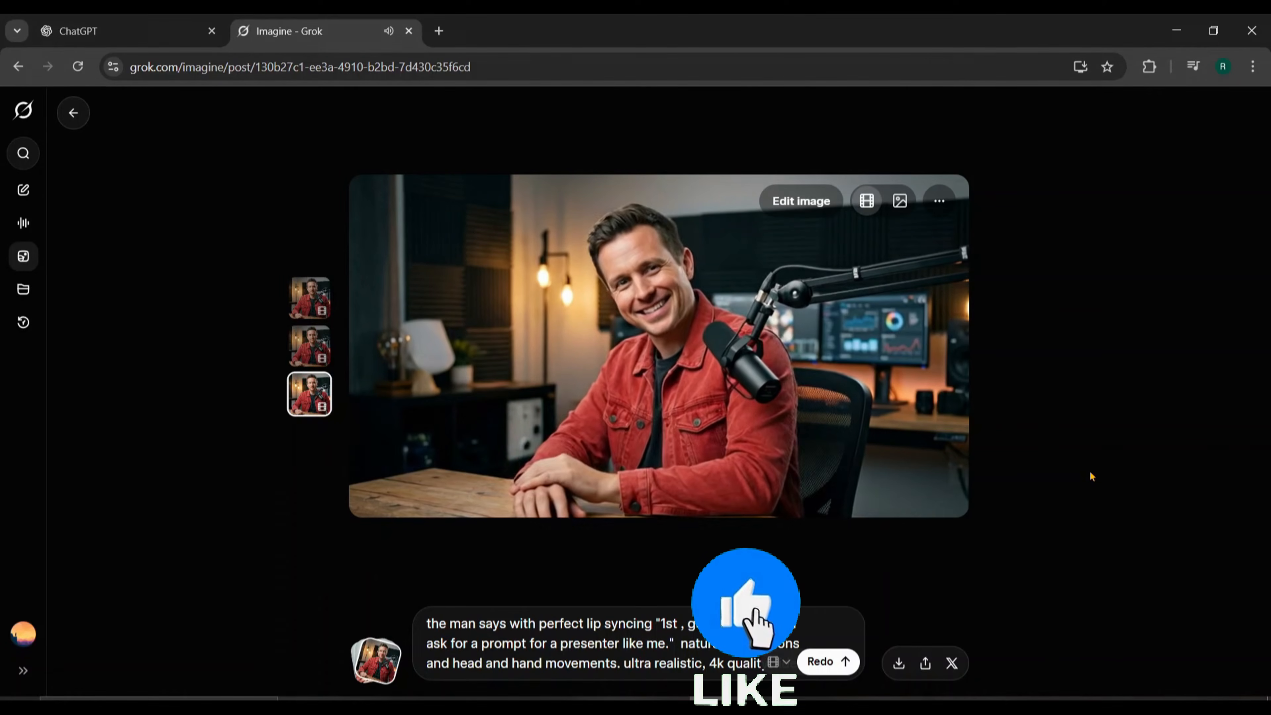
# - Pause the new clip about asking ChatGPT for a prompt, upscale it and download it
pyautogui.moveTo(354, 489)
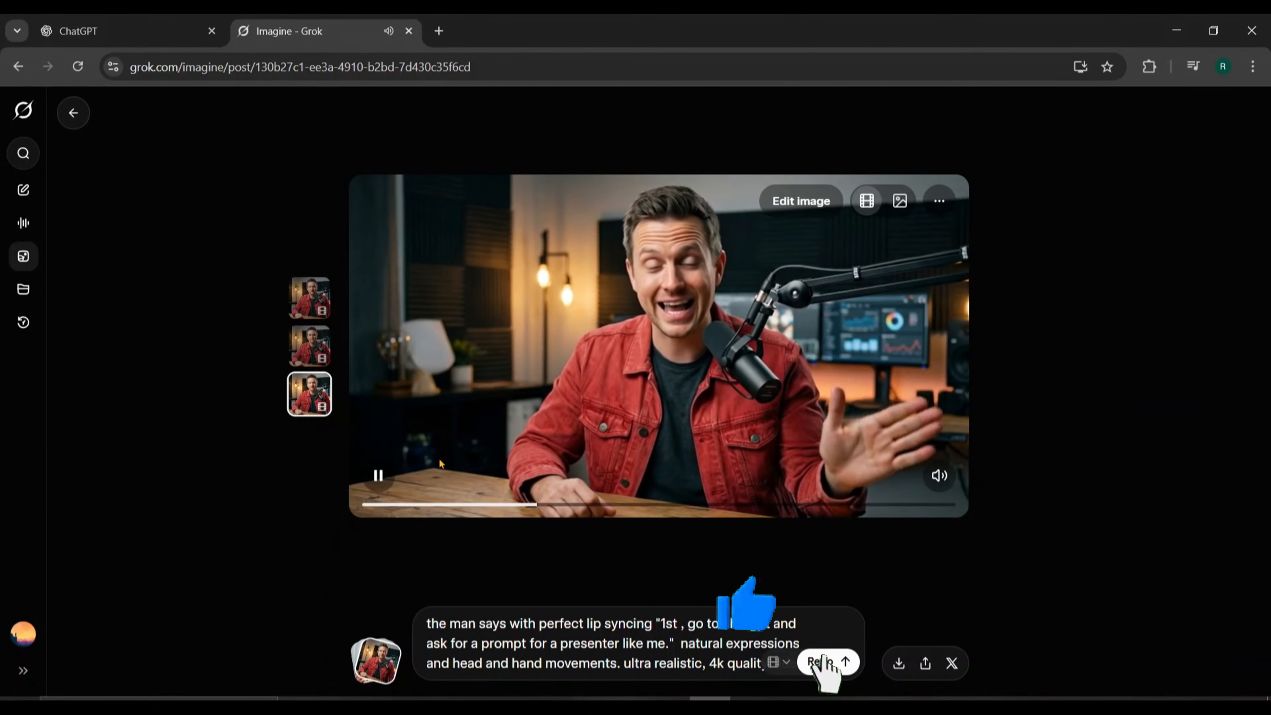
pyautogui.click(377, 475)
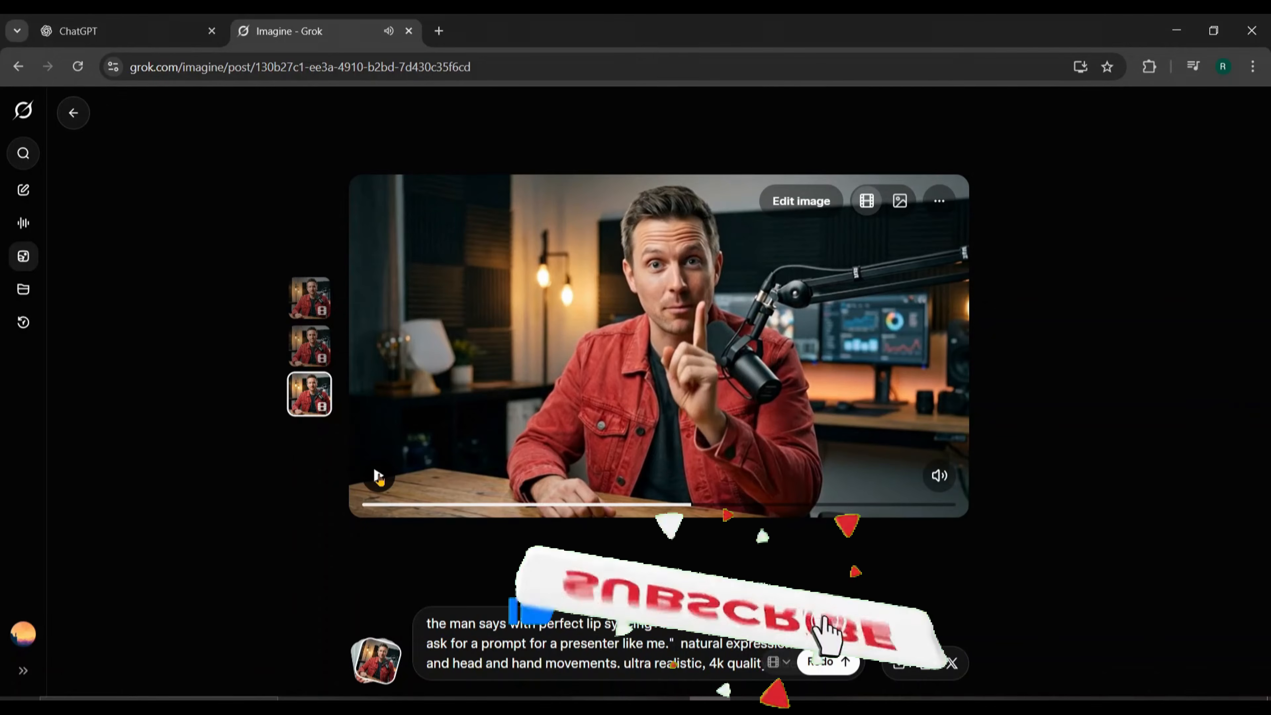
pyautogui.click(938, 201)
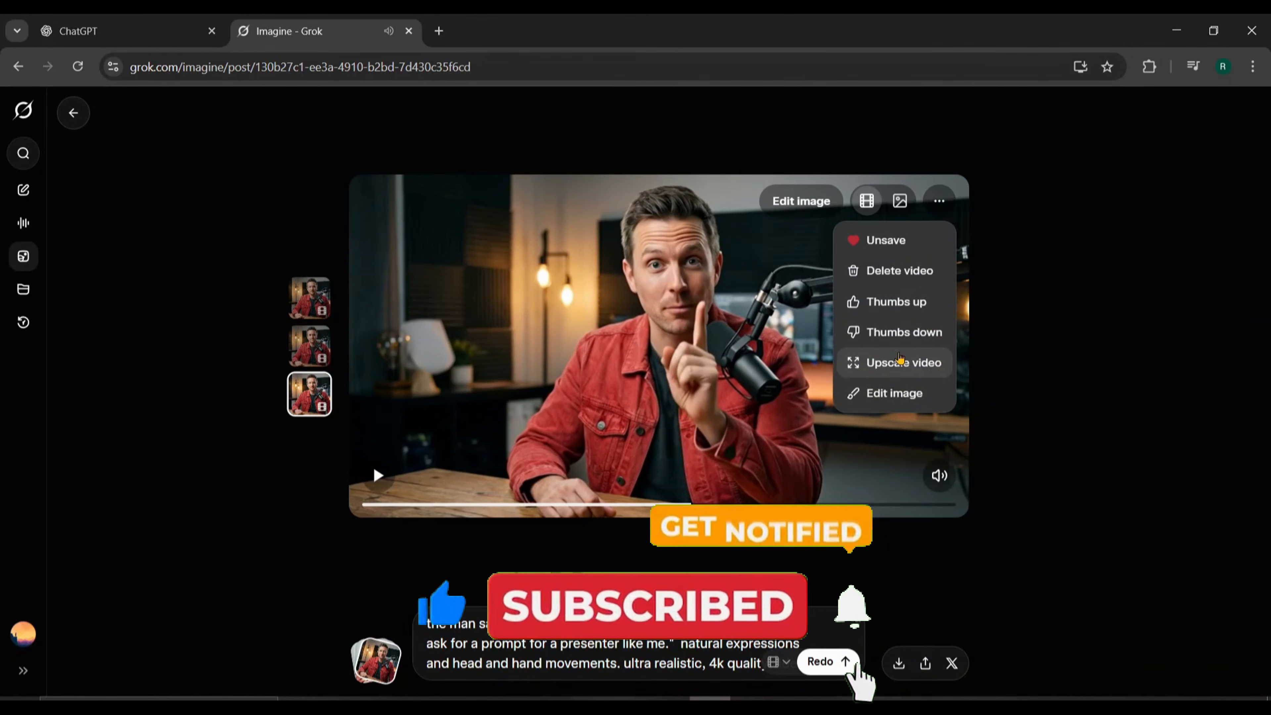
pyautogui.click(895, 370)
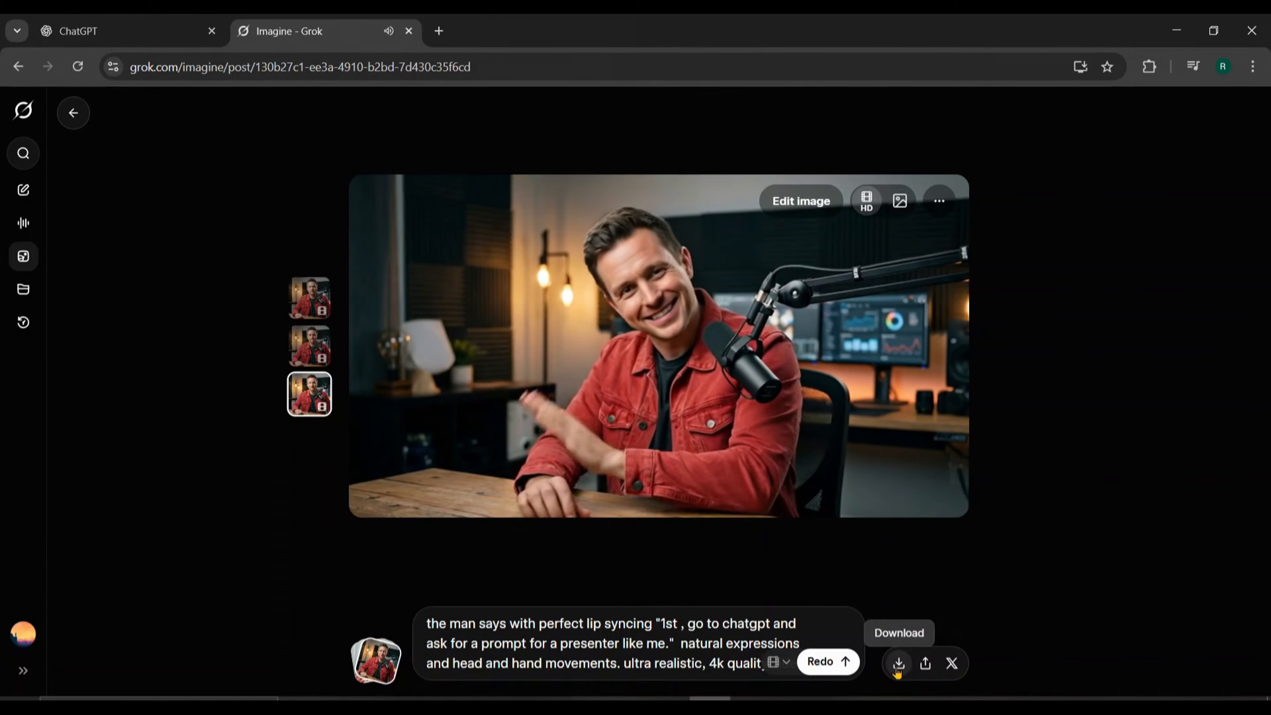
pyautogui.click(898, 663)
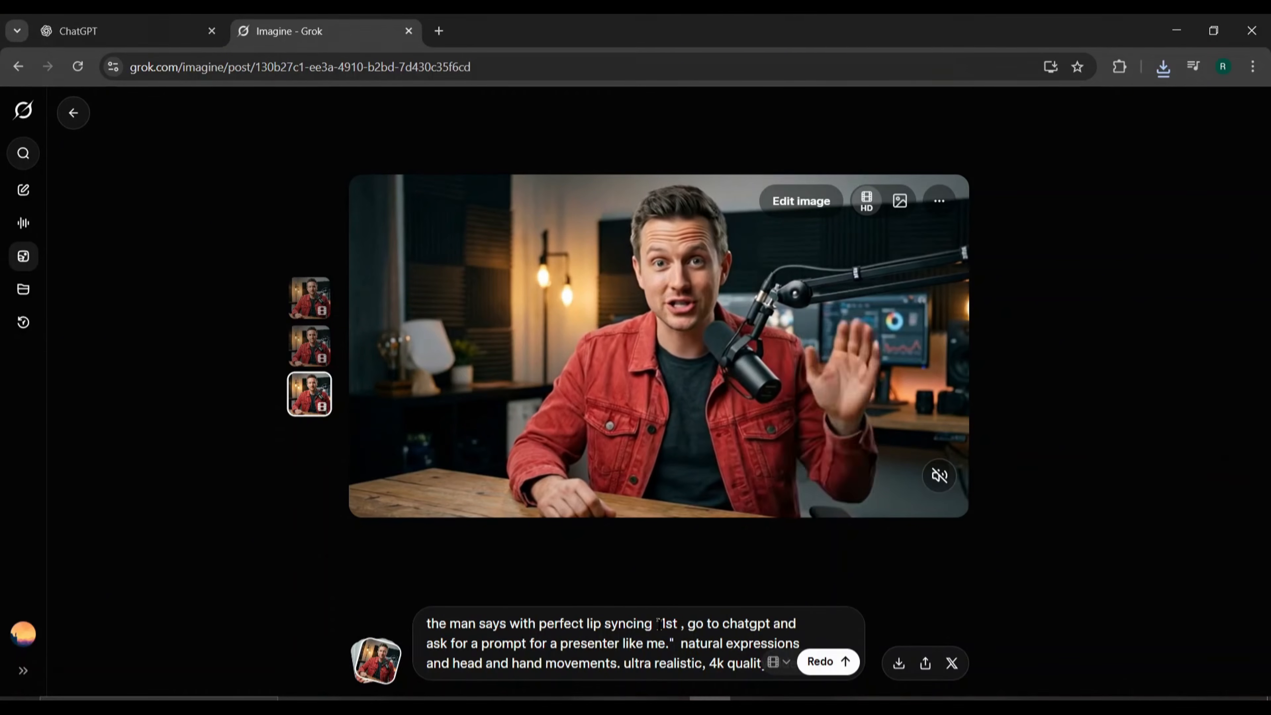
# - Change the spoken line to "then go to gemini and create a image using that prompt. then upload it to grok and animate" and generate the video
pyautogui.moveTo(662, 625); pyautogui.dragTo(666, 644)
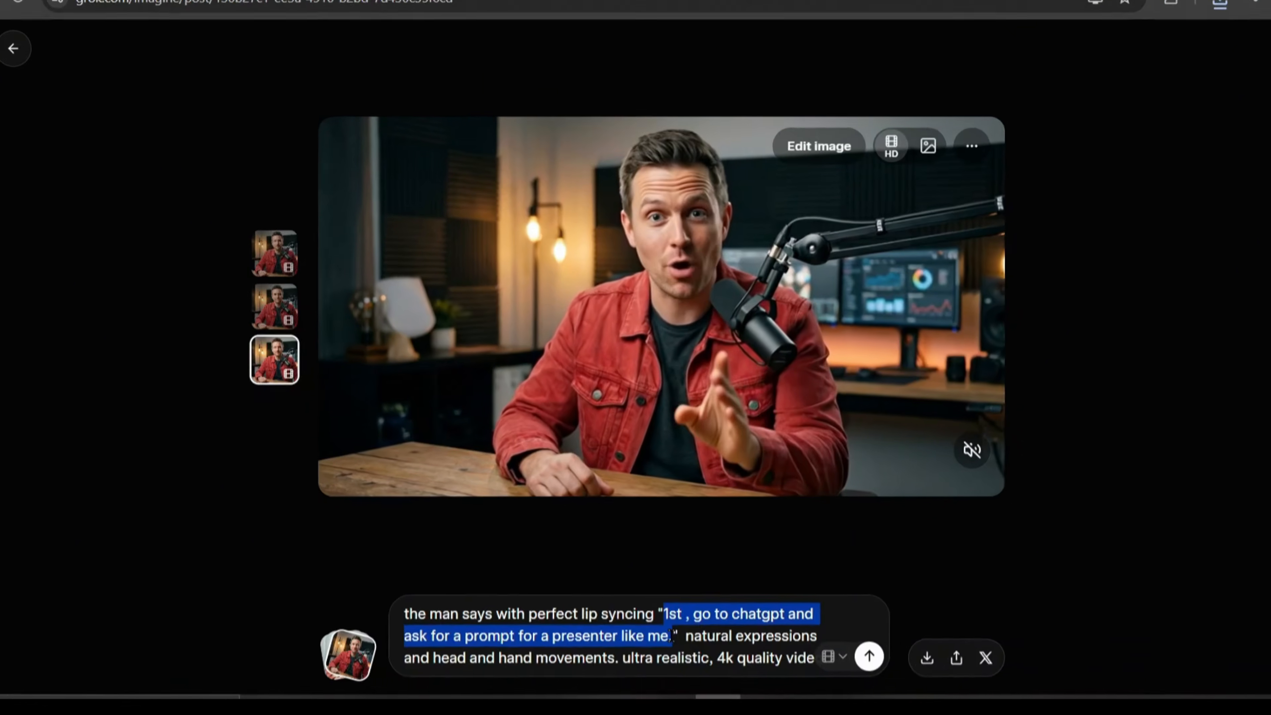
pyautogui.write('then go to gemini and ')
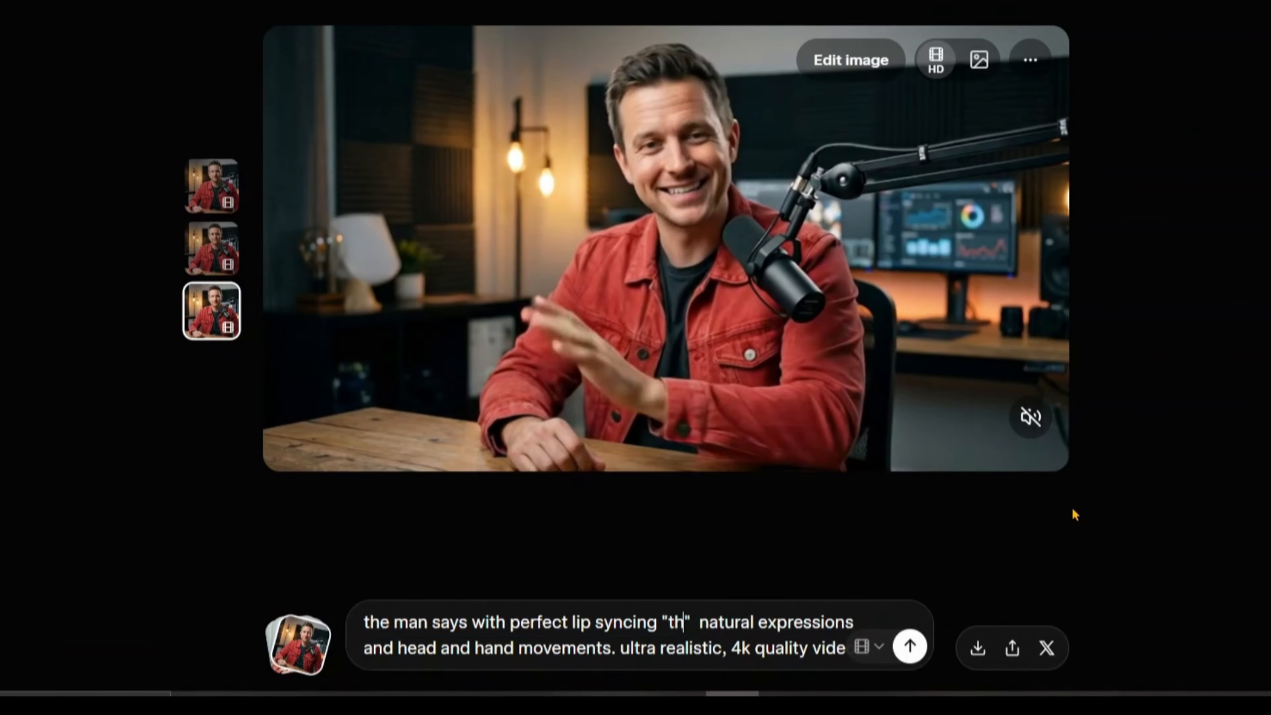
pyautogui.write('create a image using that prompt. then upload it to grok')
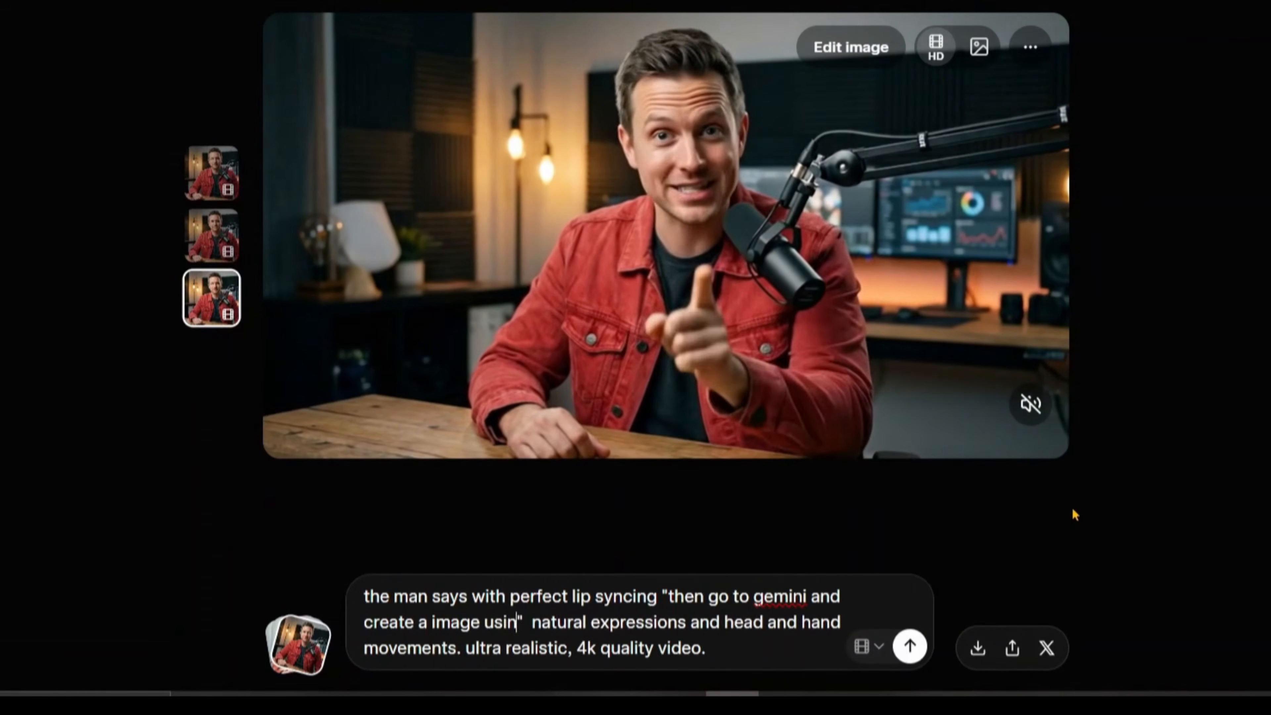
pyautogui.write(' and animate')
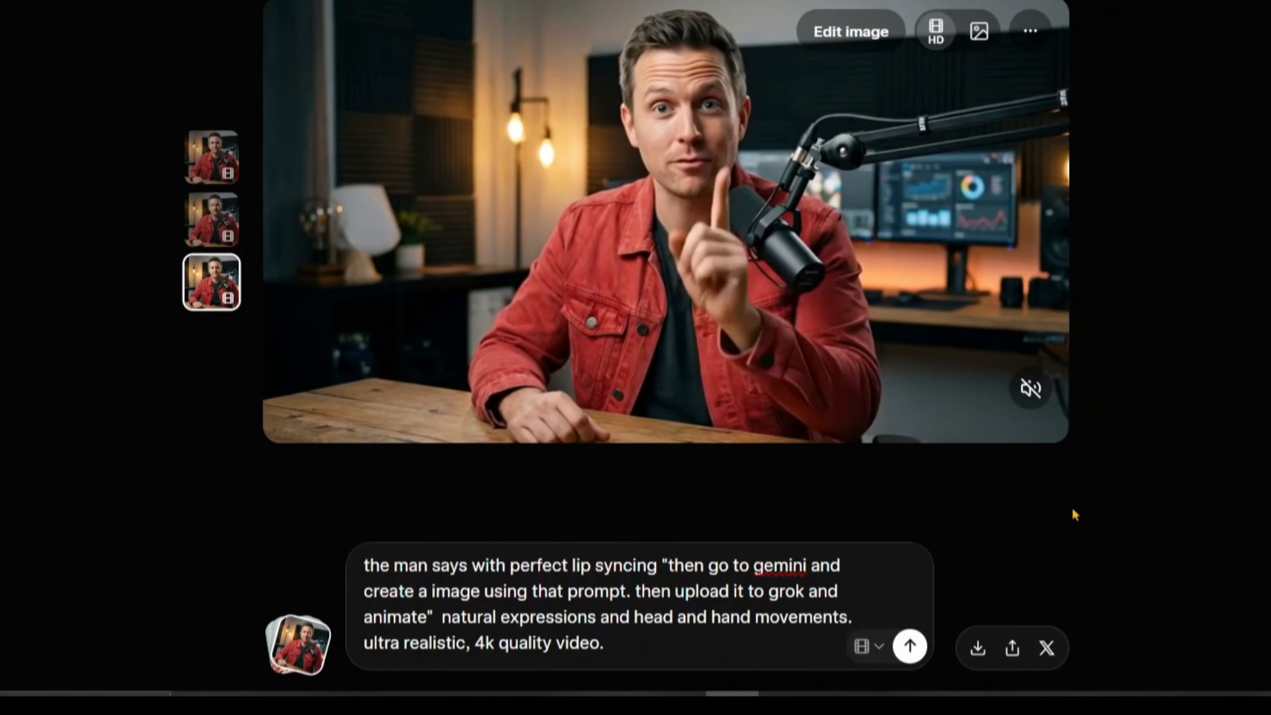
pyautogui.click(910, 645)
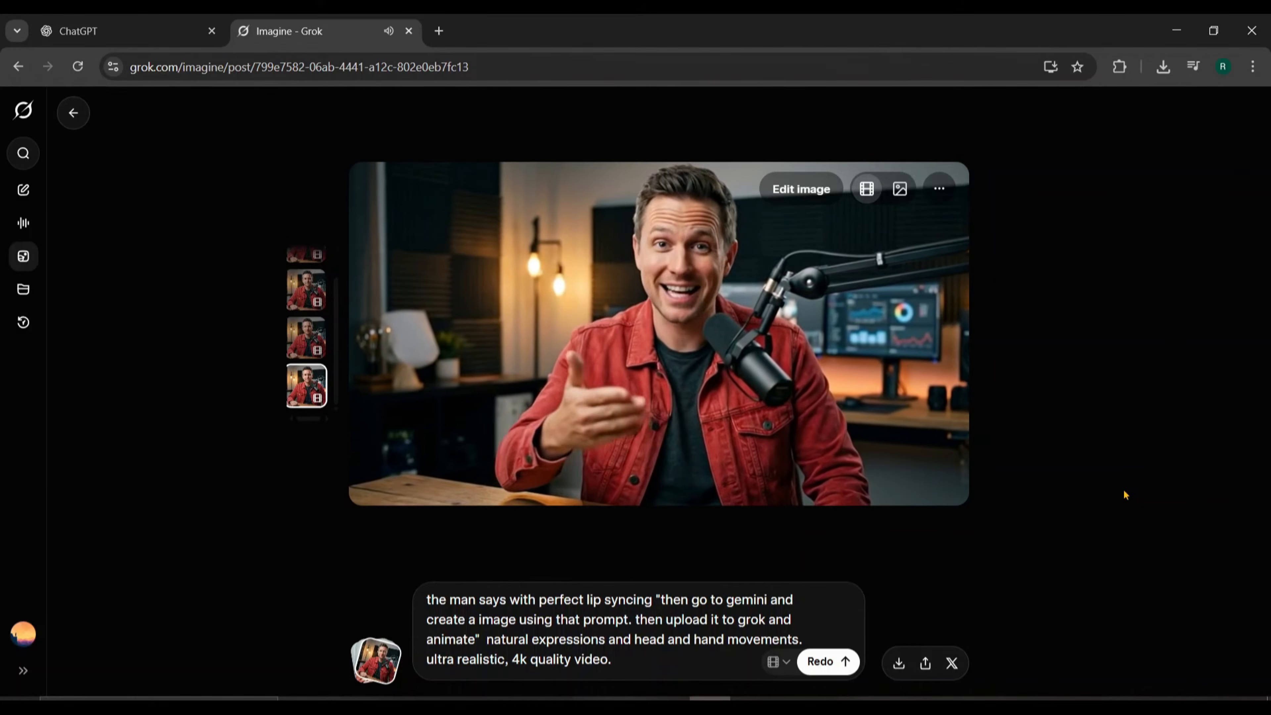
# - Pause the new clip about Gemini and Grok, upscale it, download the HD version and mute its playback
pyautogui.moveTo(700, 453)
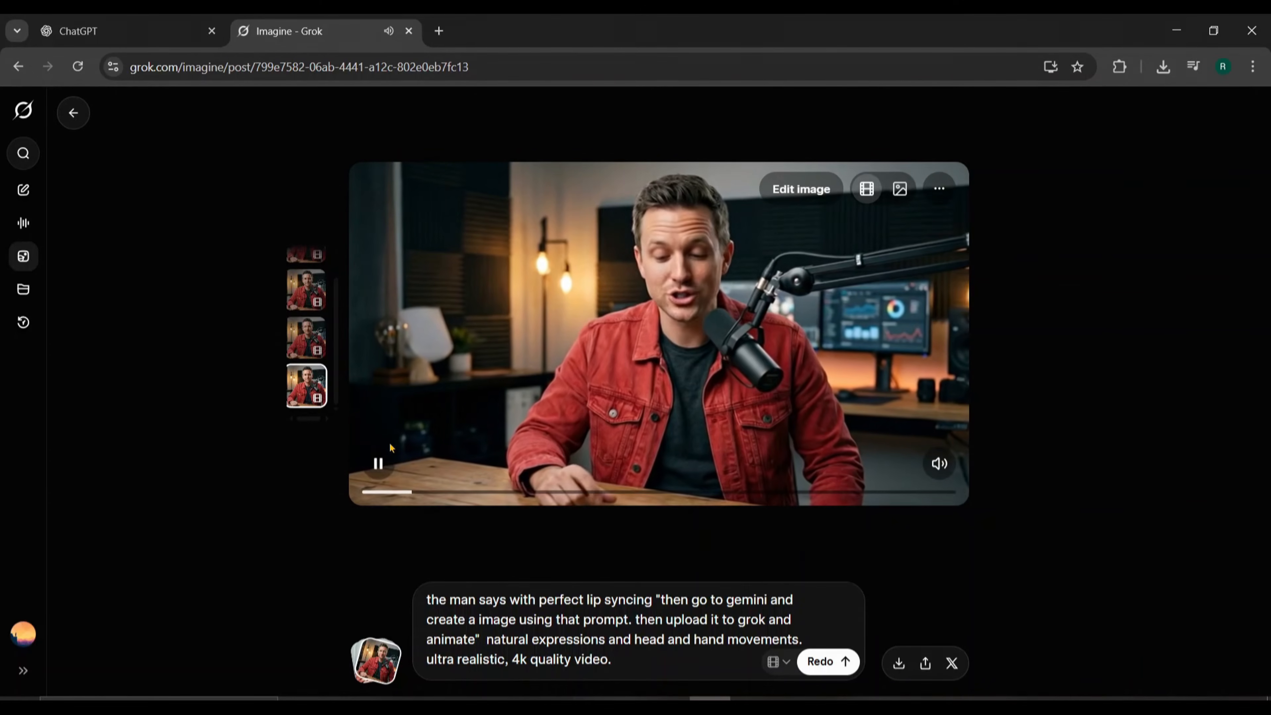
pyautogui.click(378, 464)
pyautogui.click(945, 185)
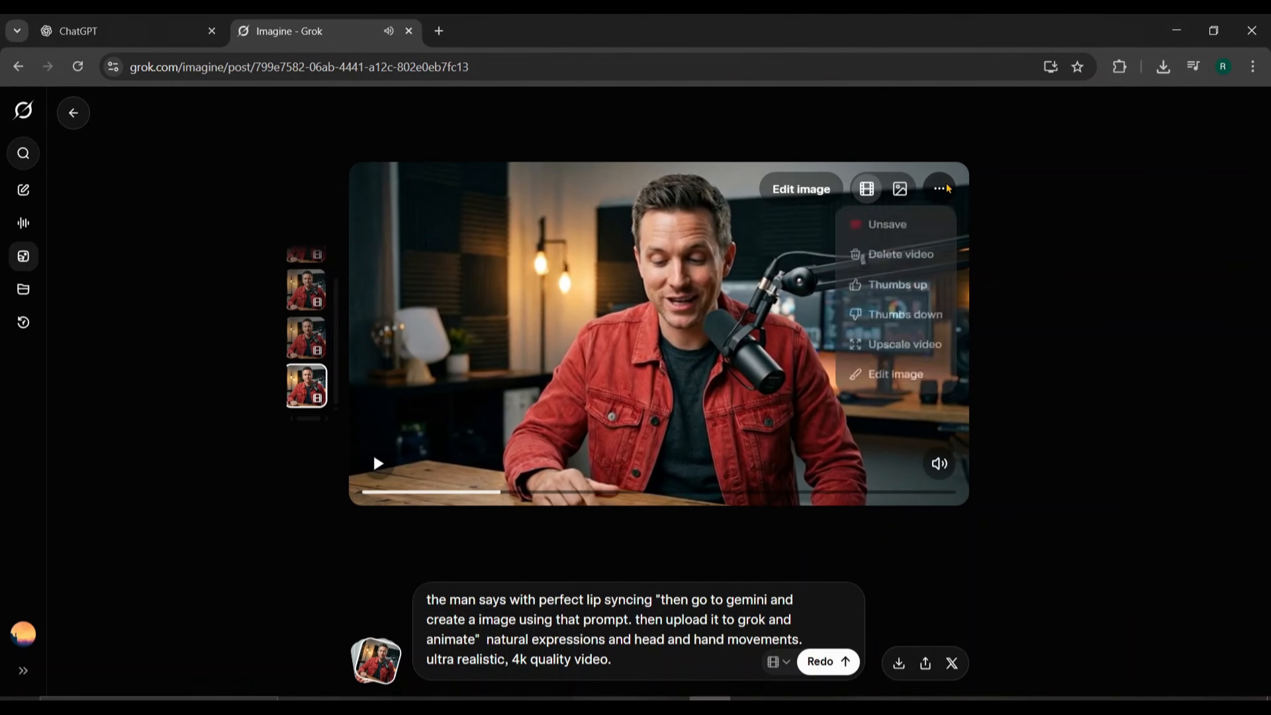
pyautogui.click(904, 351)
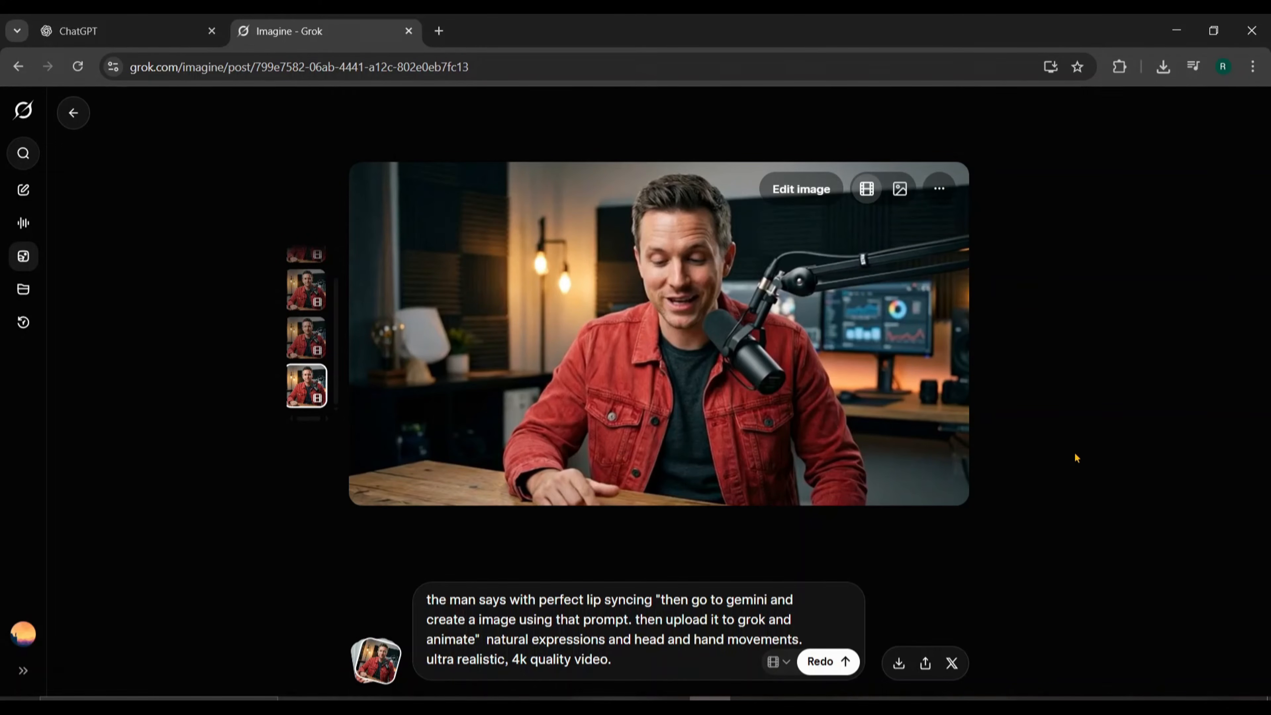
pyautogui.click(899, 665)
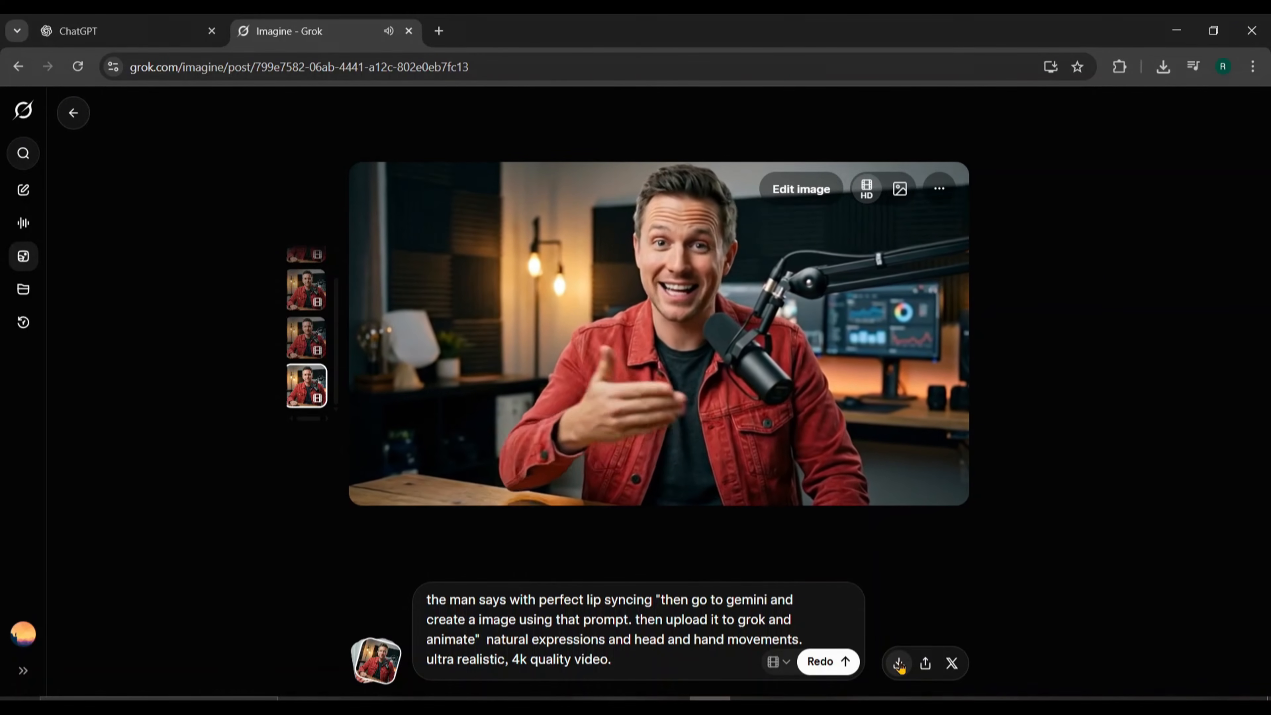
pyautogui.click(933, 469)
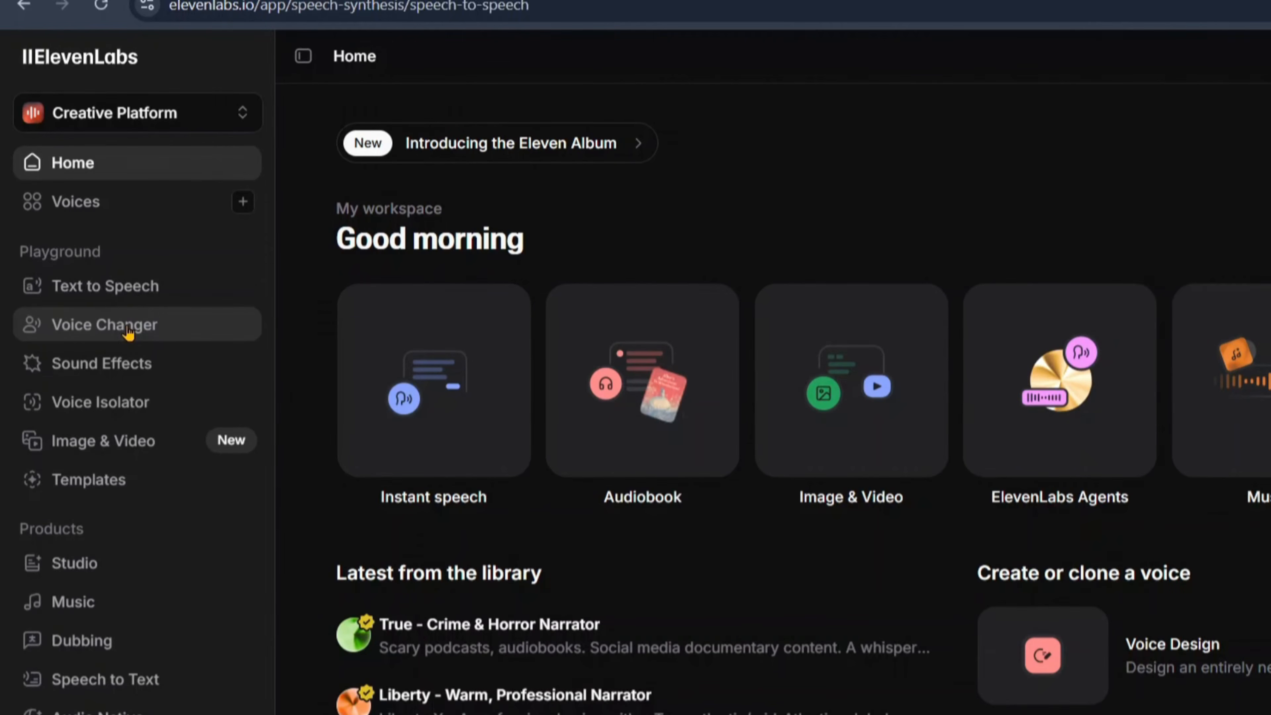
# - Open the Voice Changer and upload grok-video-cbe76282-10b5-4dc4-a313-29eba55be0e2 (3).mp4 from Downloads
pyautogui.click(128, 332)
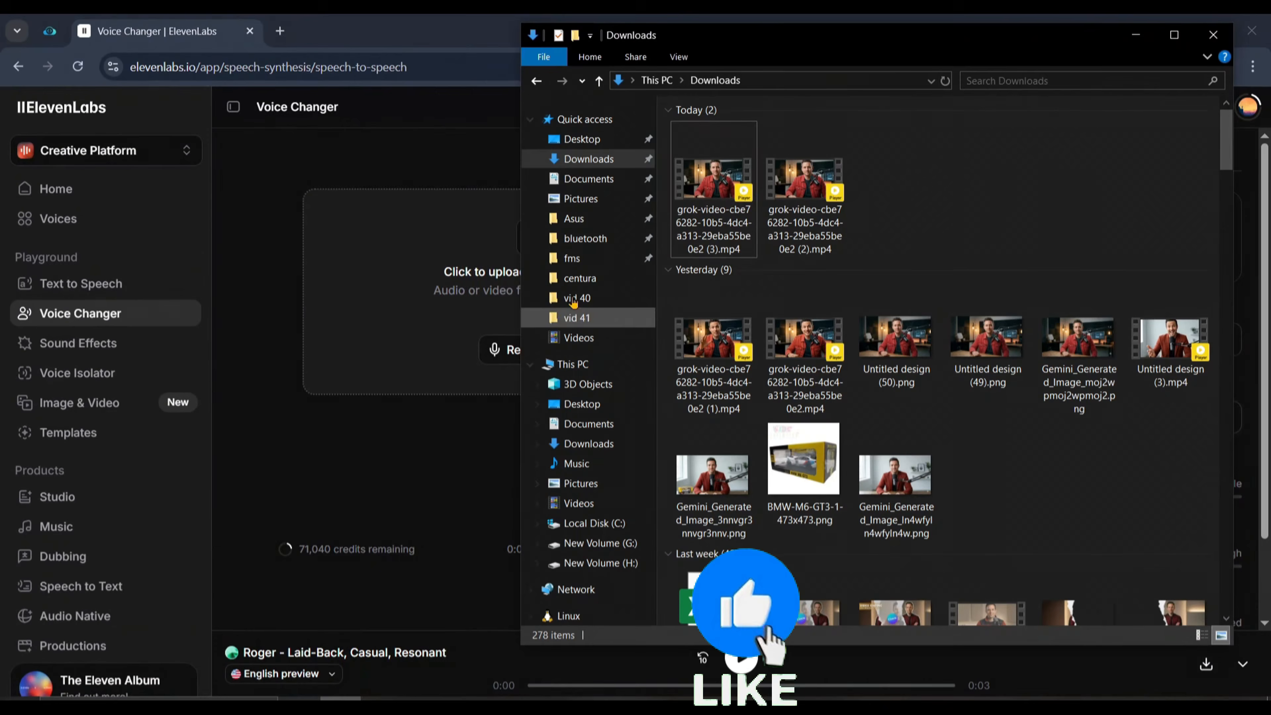
pyautogui.click(694, 186)
pyautogui.moveTo(694, 186); pyautogui.dragTo(386, 284)
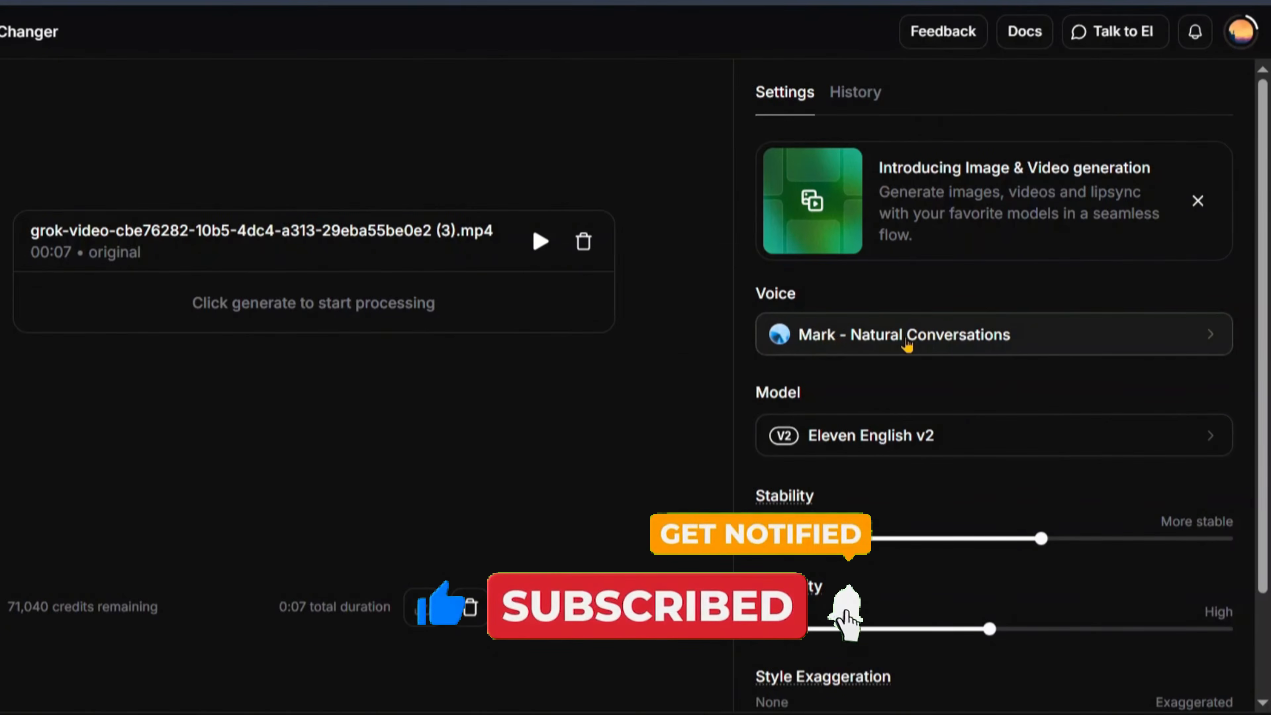
# - Preview the voice "Roger - Laid-Back, Casual, Resonant" and select it as the target voice
pyautogui.click(1213, 340)
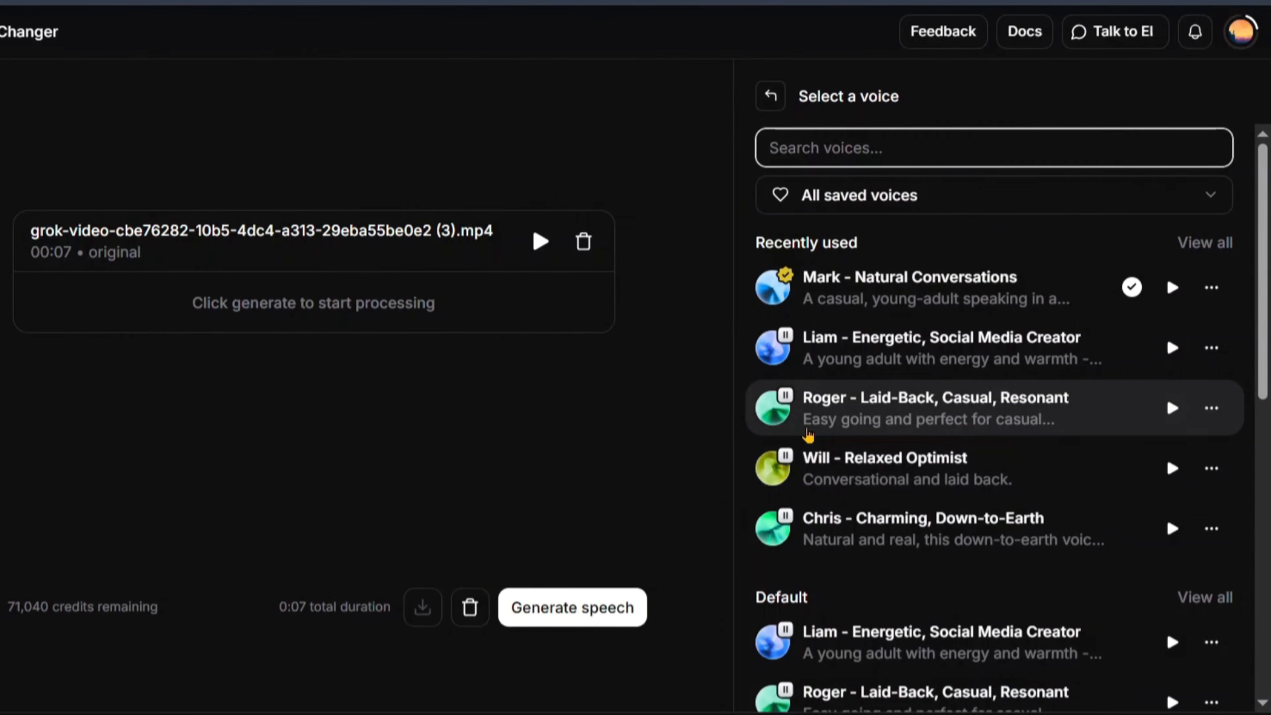
pyautogui.click(1171, 409)
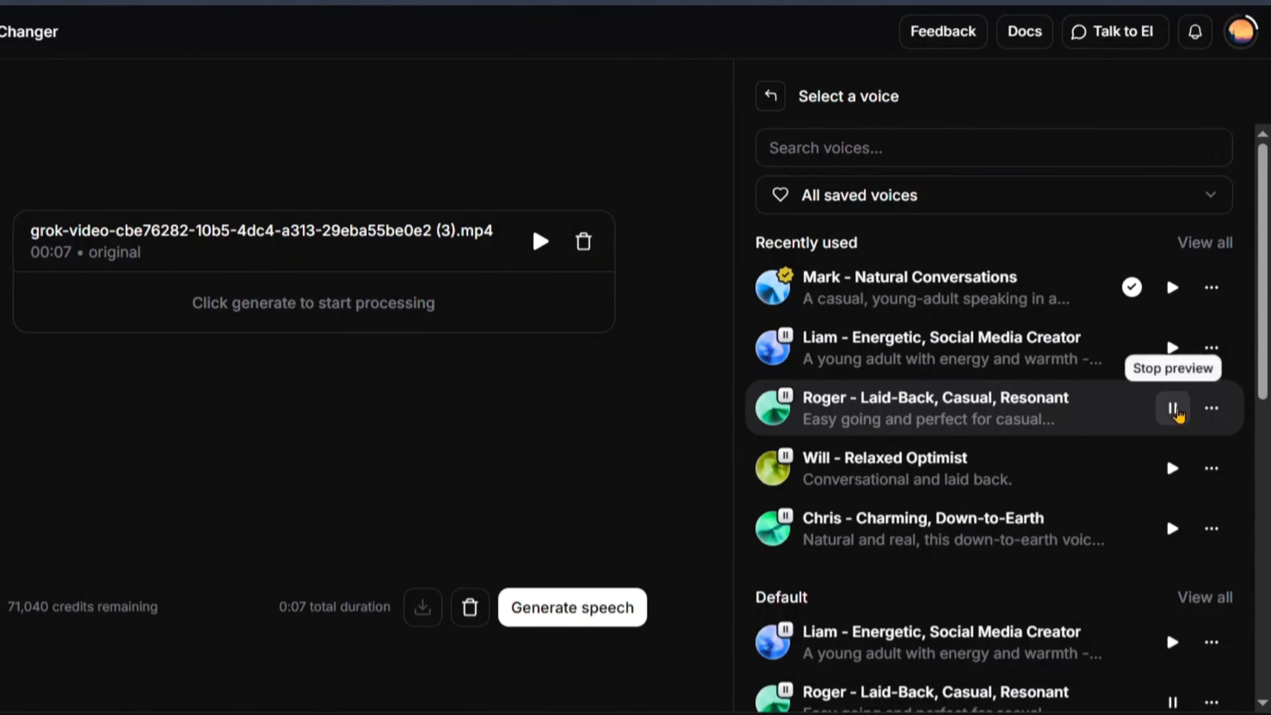
pyautogui.click(1176, 411)
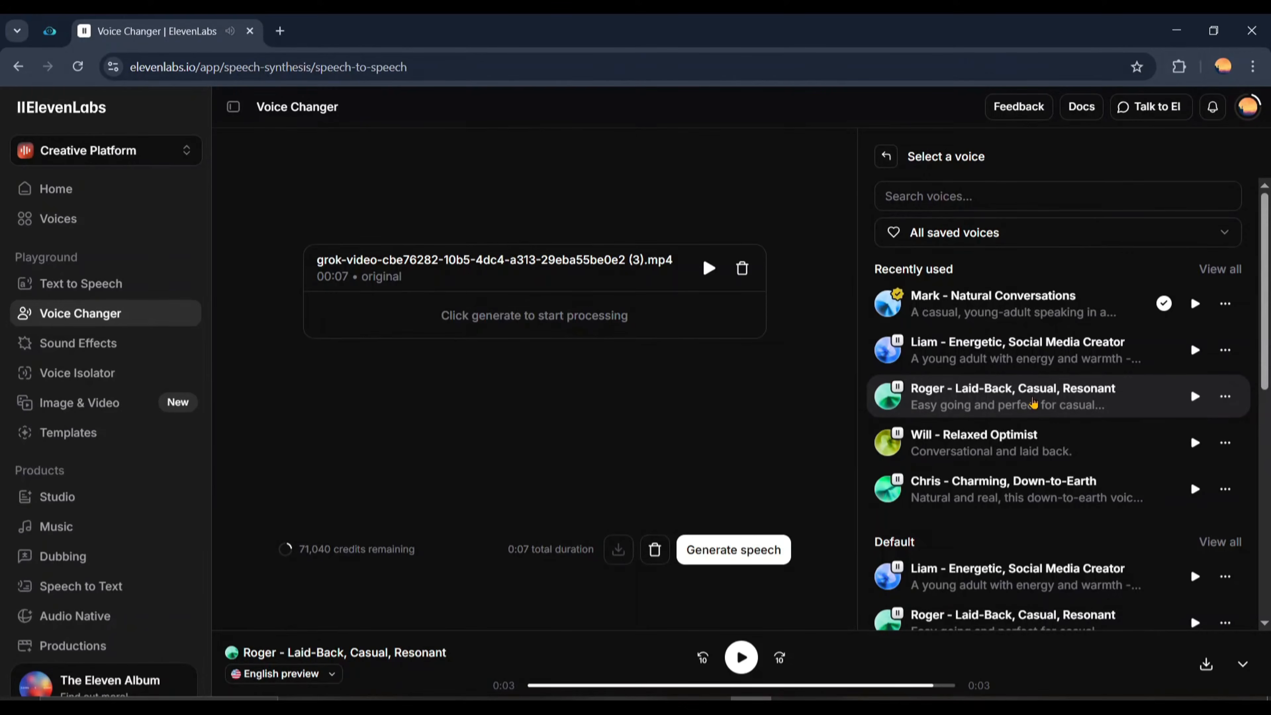
pyautogui.click(1032, 402)
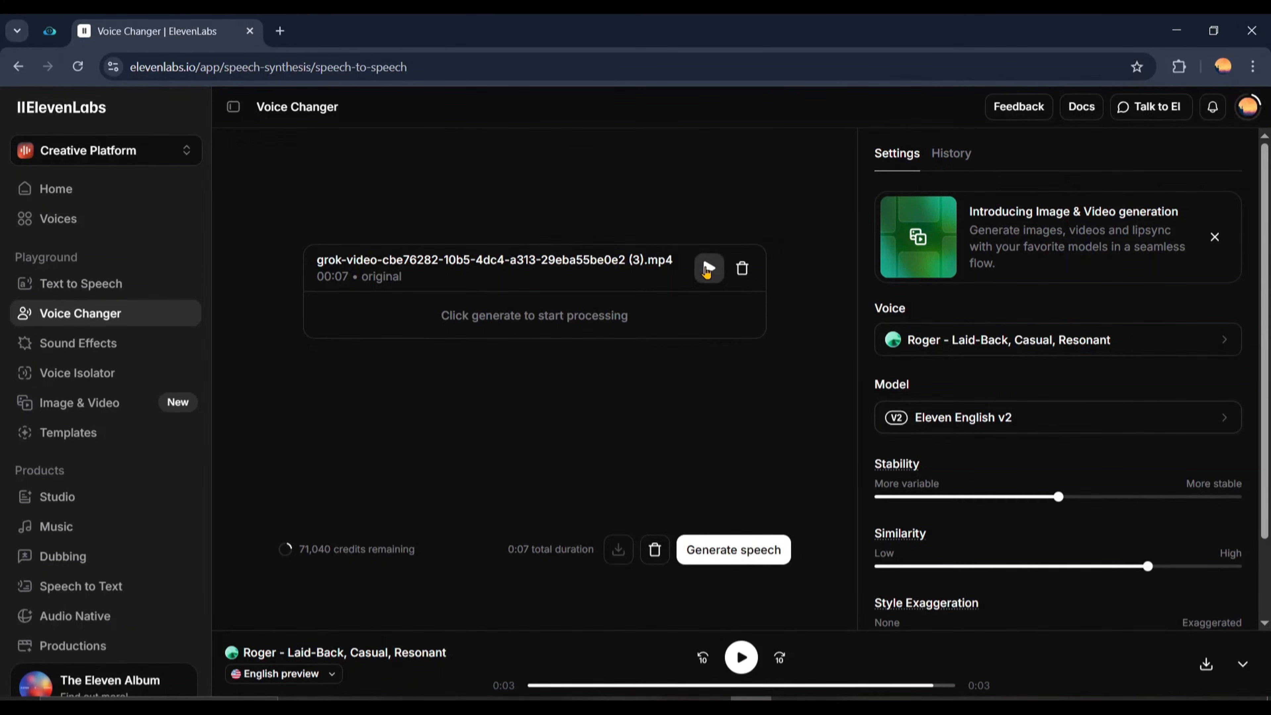
# - Listen to the original clip, then convert it to the selected voice and download the converted audio
pyautogui.click(708, 269)
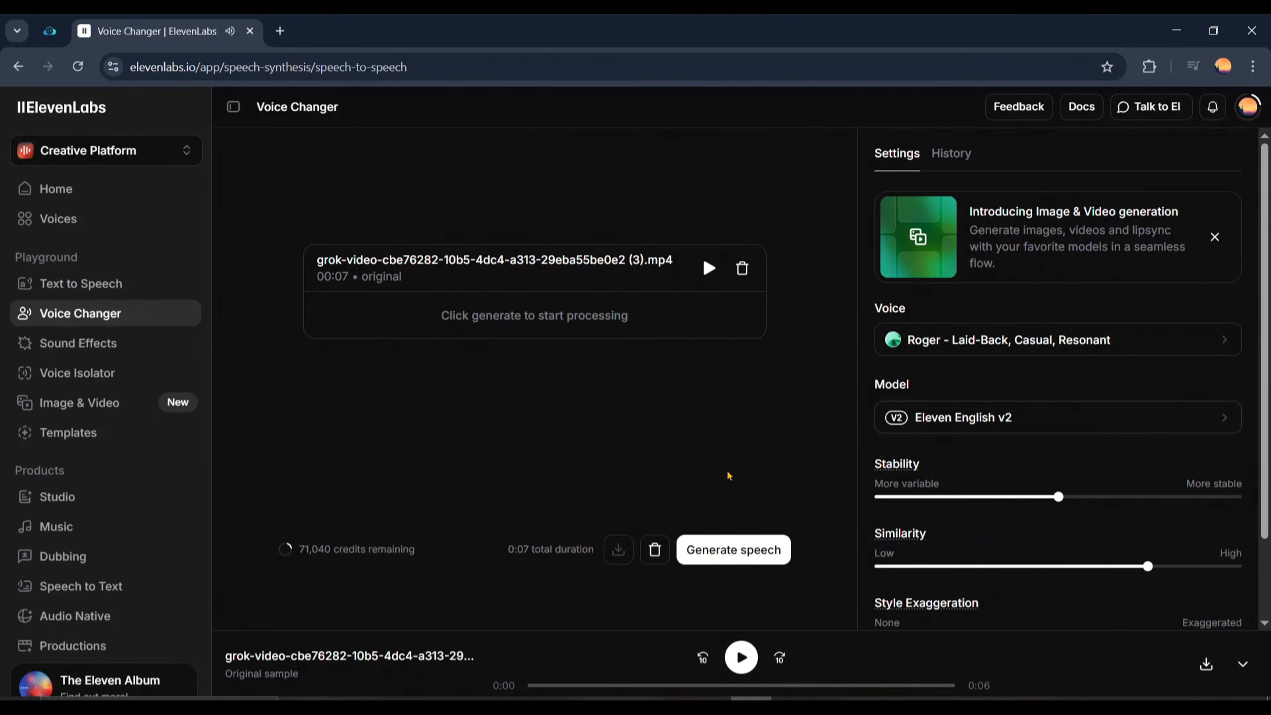
pyautogui.click(725, 550)
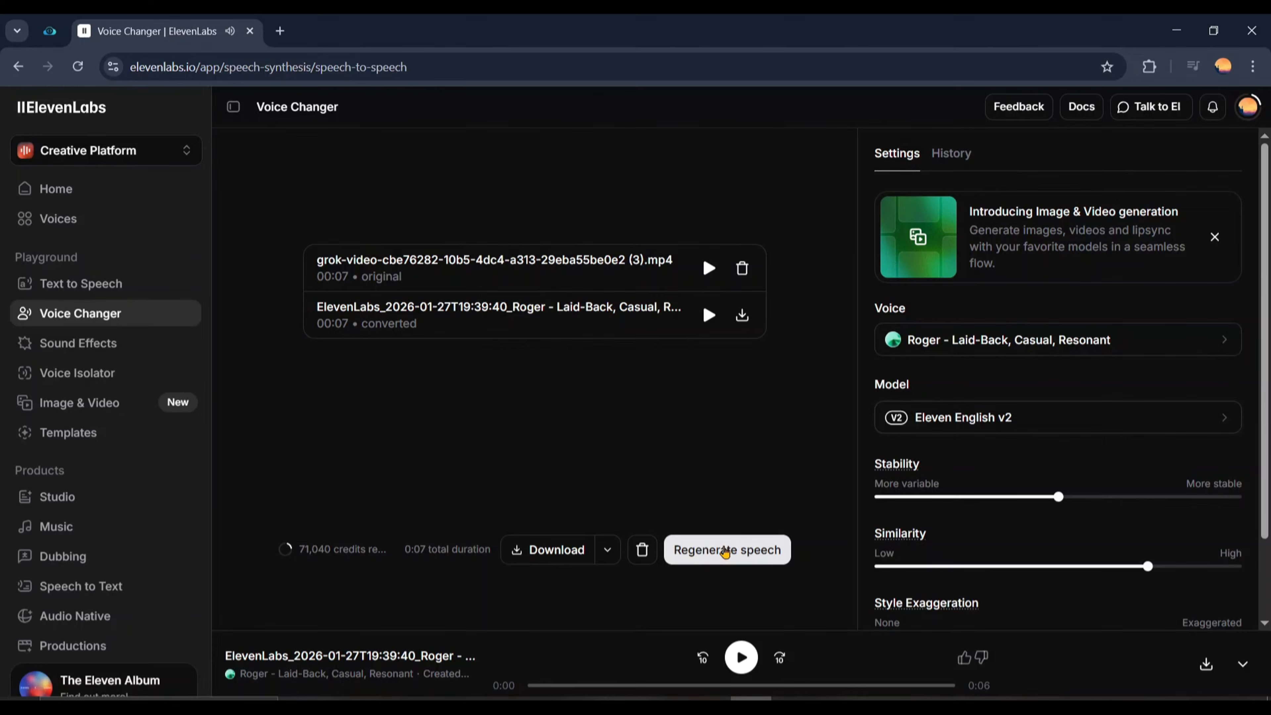
pyautogui.click(743, 325)
pyautogui.click(768, 354)
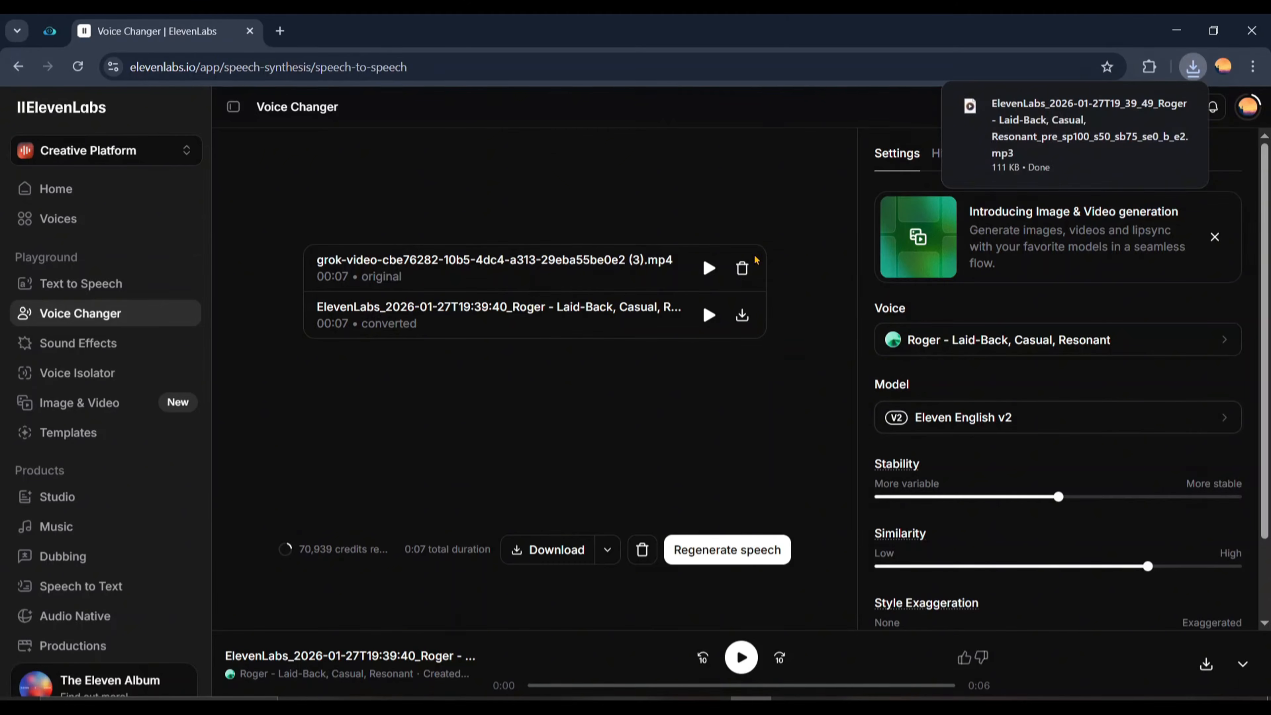
# - Remove the converted clip and upload the Grok video ending in (2).mp4 from Downloads instead
pyautogui.click(743, 268)
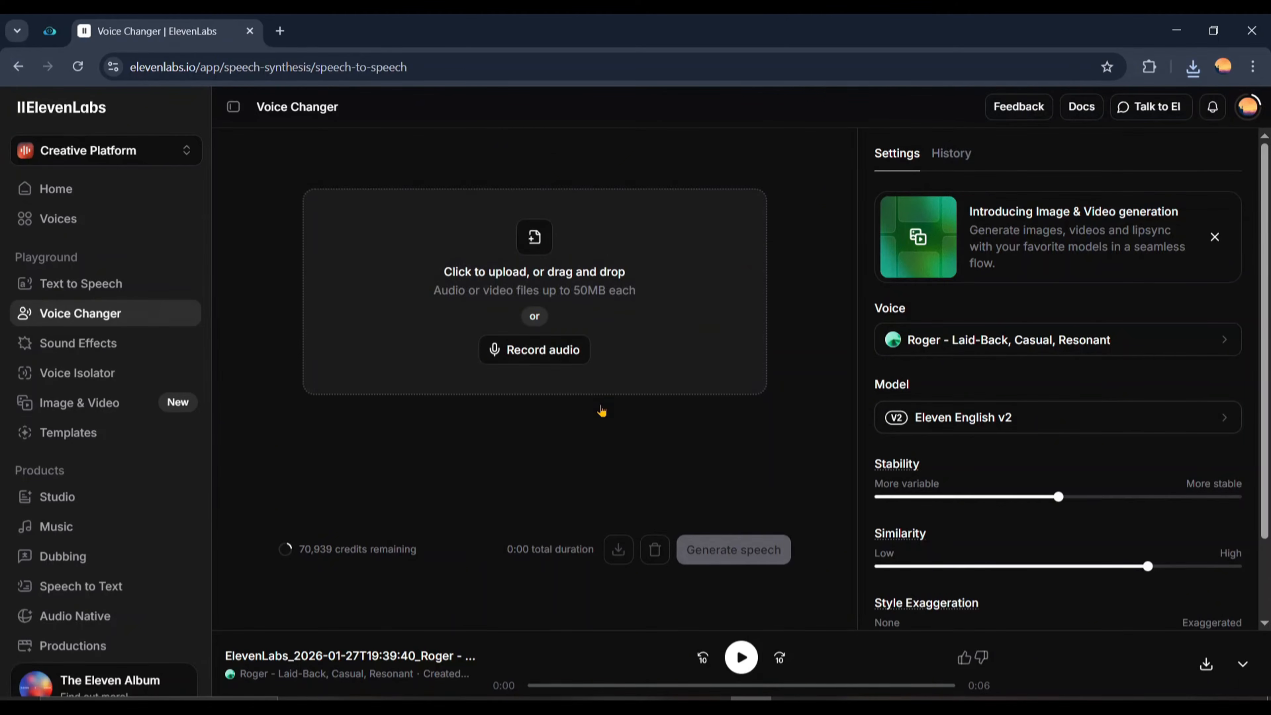
pyautogui.click(356, 698)
pyautogui.moveTo(900, 180); pyautogui.dragTo(383, 296)
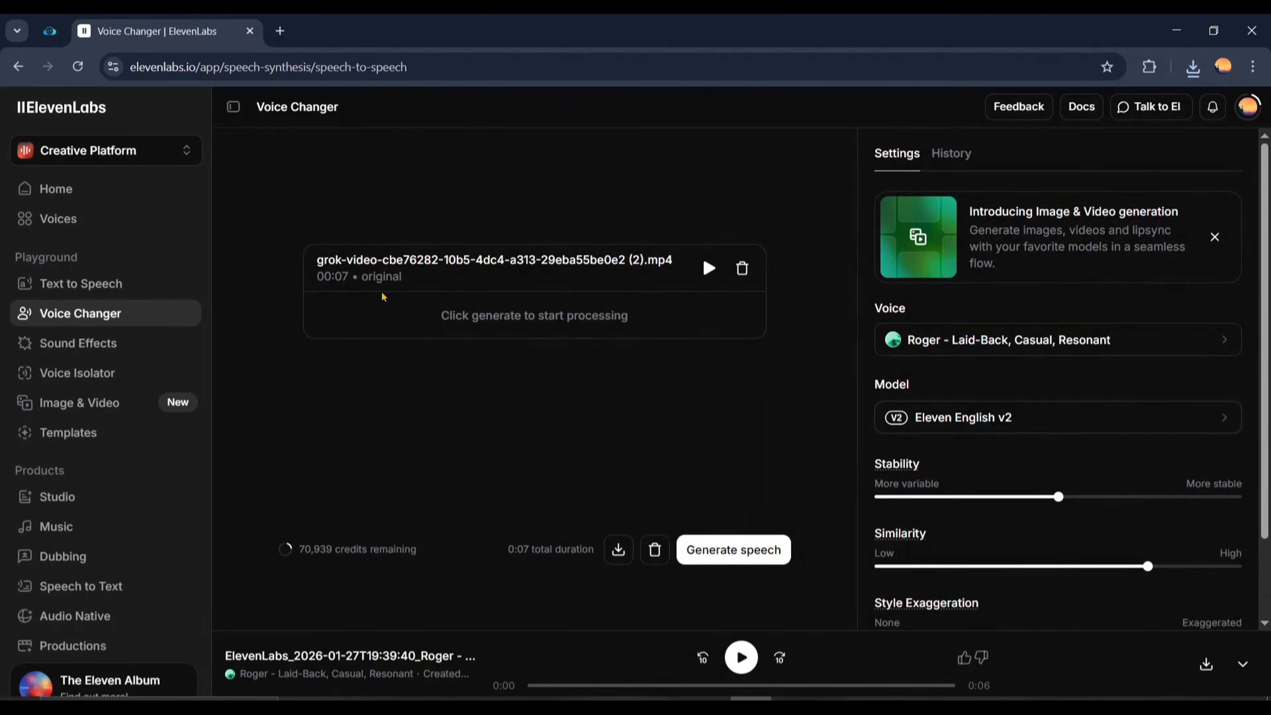
# - Convert the clip ending in (2).mp4 to the Roger voice, download its audio and remove the clip
pyautogui.click(722, 547)
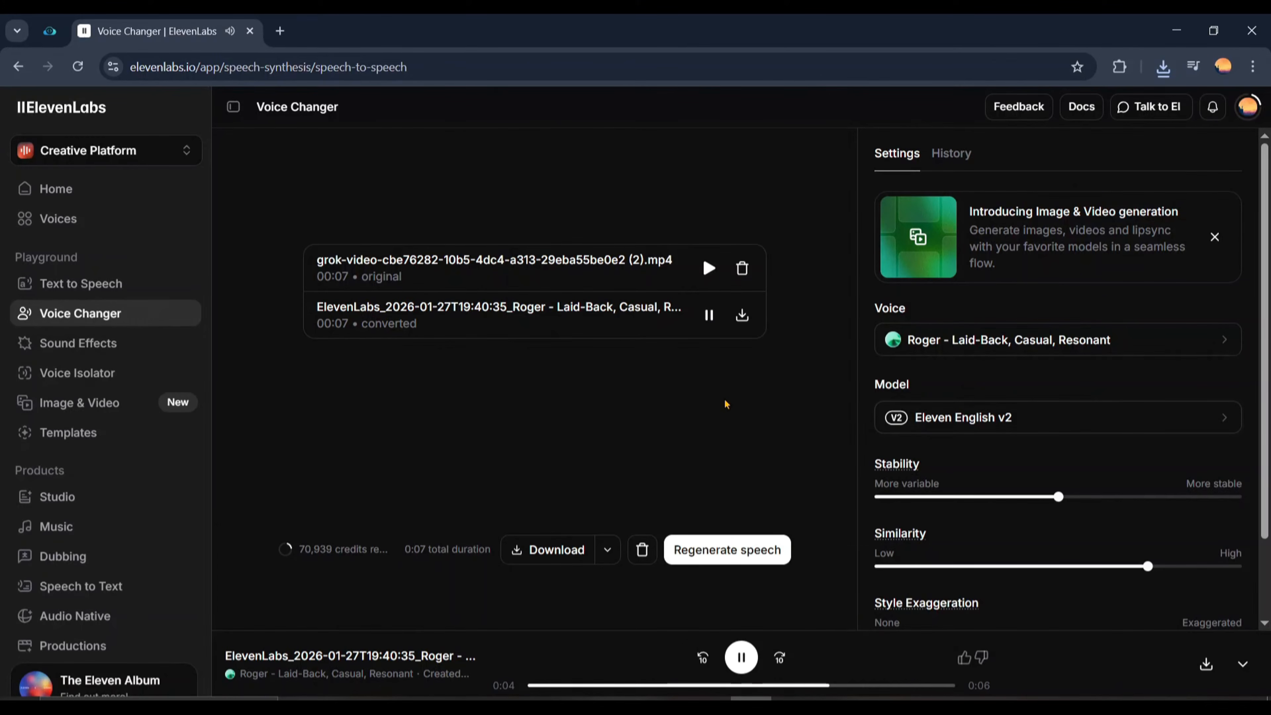
pyautogui.click(741, 315)
pyautogui.click(755, 352)
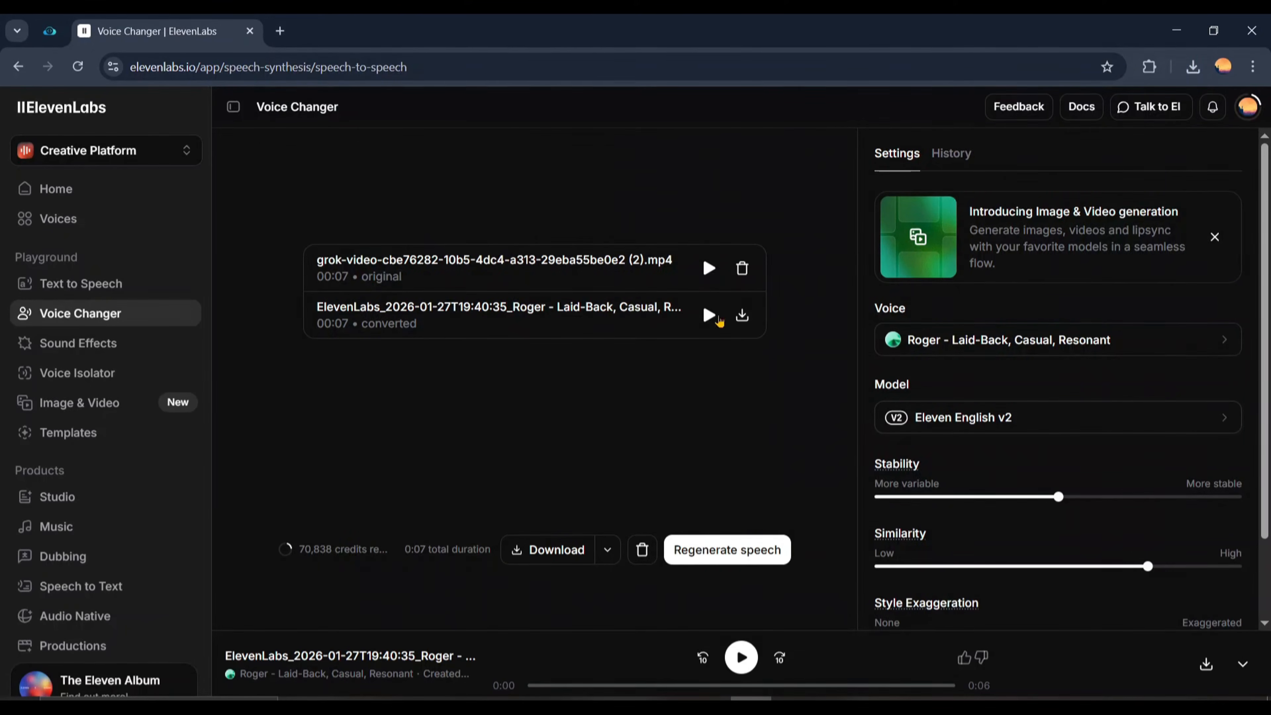
pyautogui.click(740, 269)
# - Switch to Canva and upload the three ElevenLabs audio files and the three Grok presenter videos from Downloads
pyautogui.hotkey('alt', 'Tab')
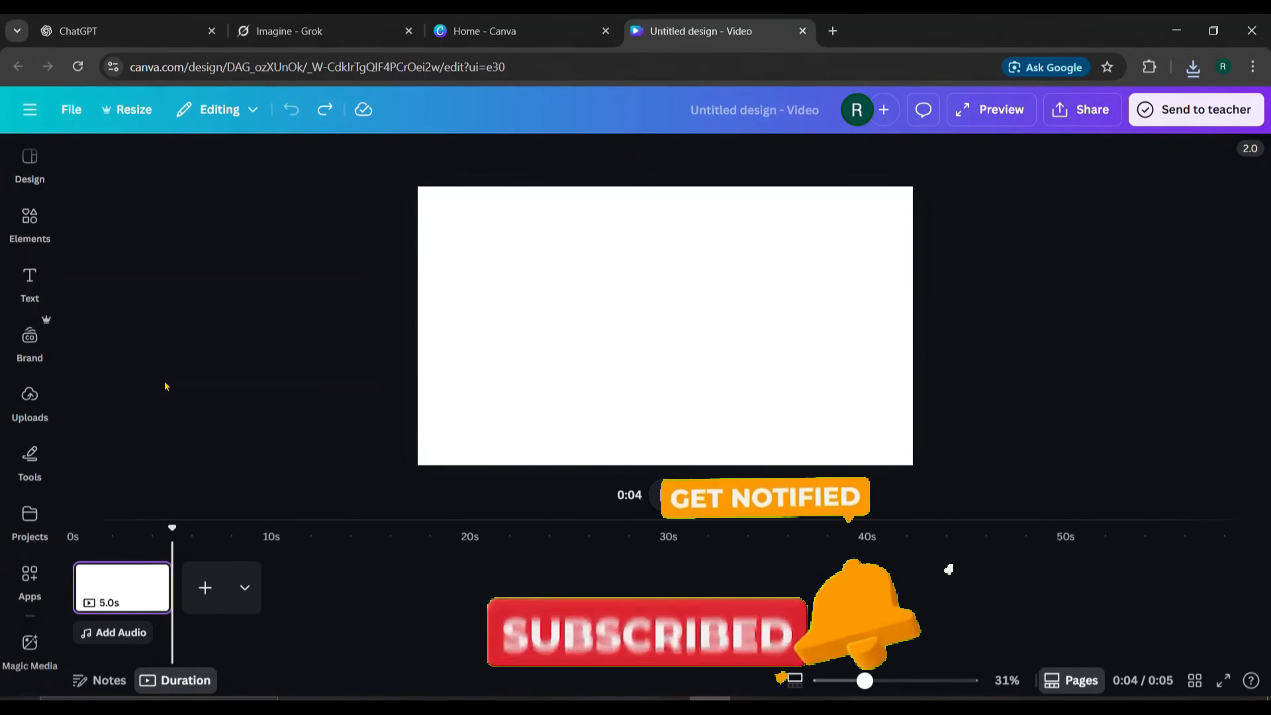
pyautogui.click(30, 395)
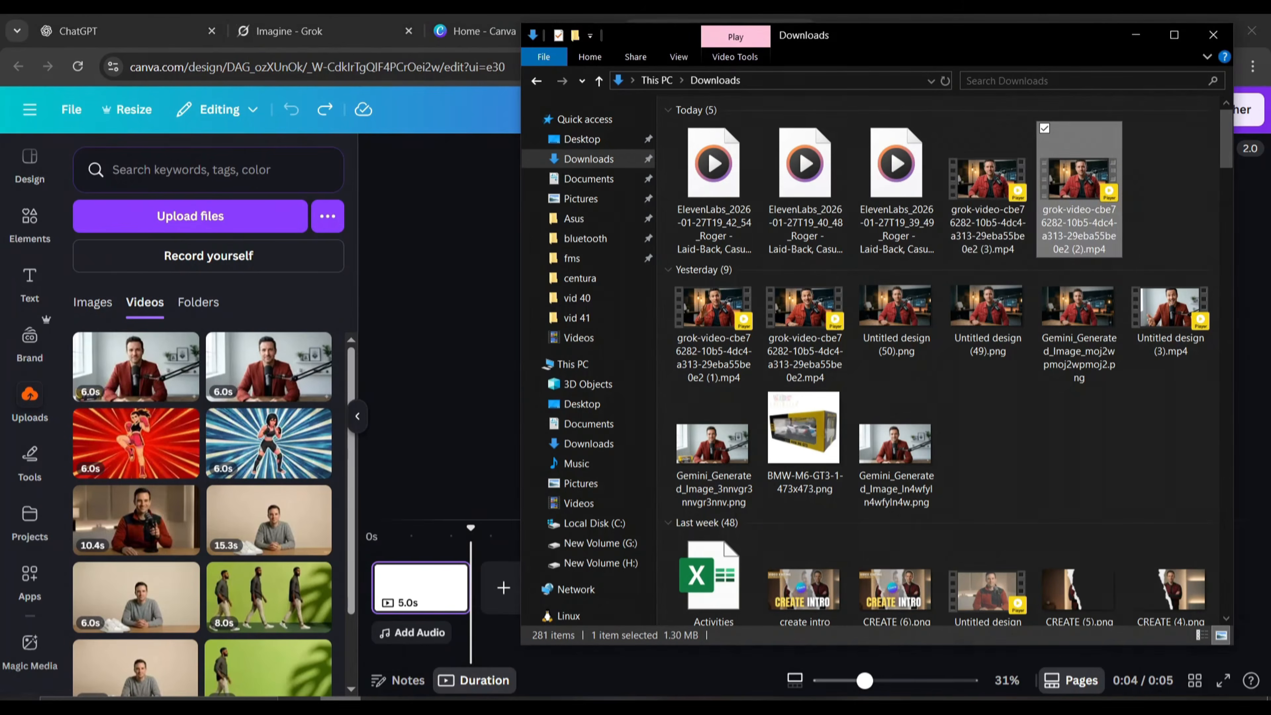
pyautogui.keyDown('ctrl'); pyautogui.click(987, 175); pyautogui.keyUp('ctrl')
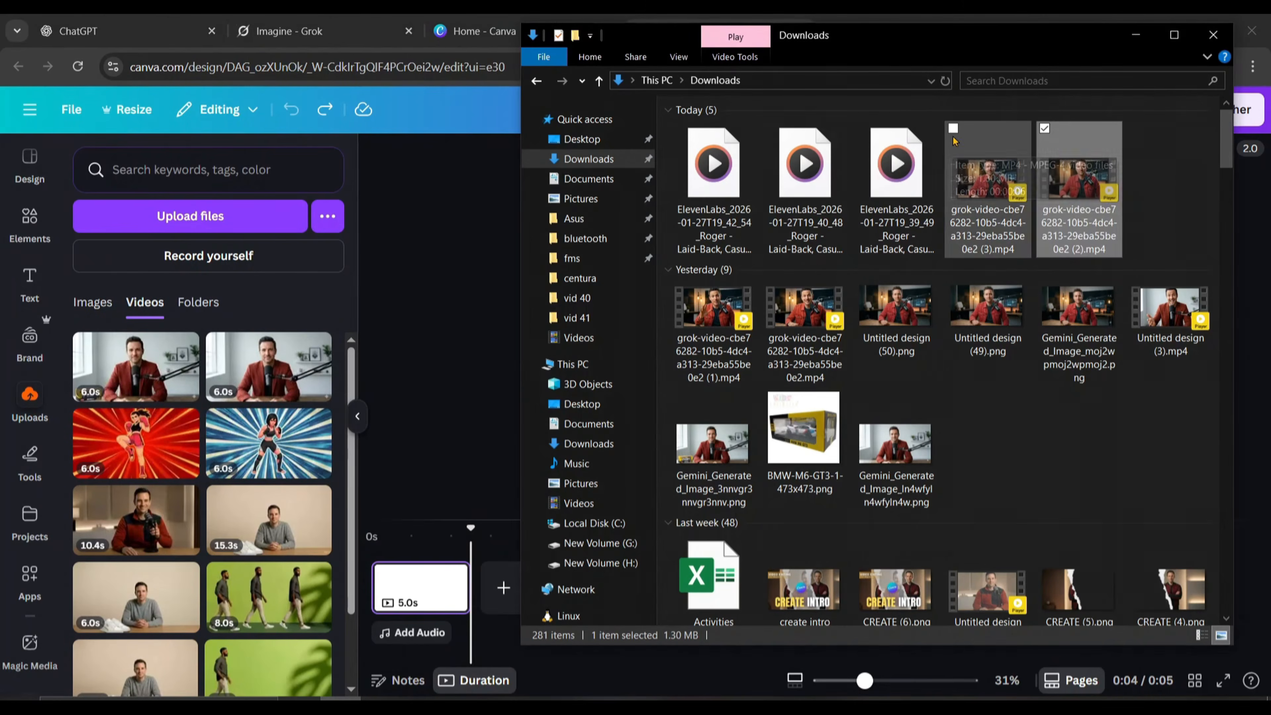
pyautogui.click(860, 129)
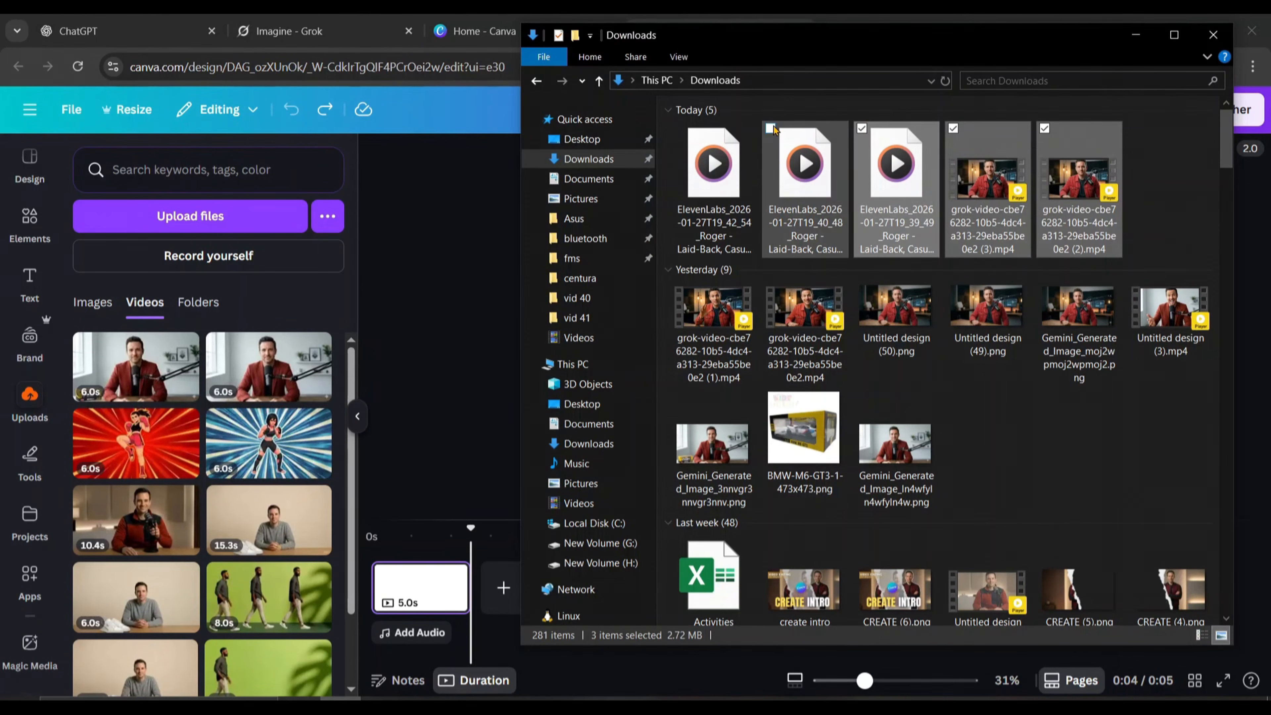
pyautogui.click(770, 128)
pyautogui.click(678, 128)
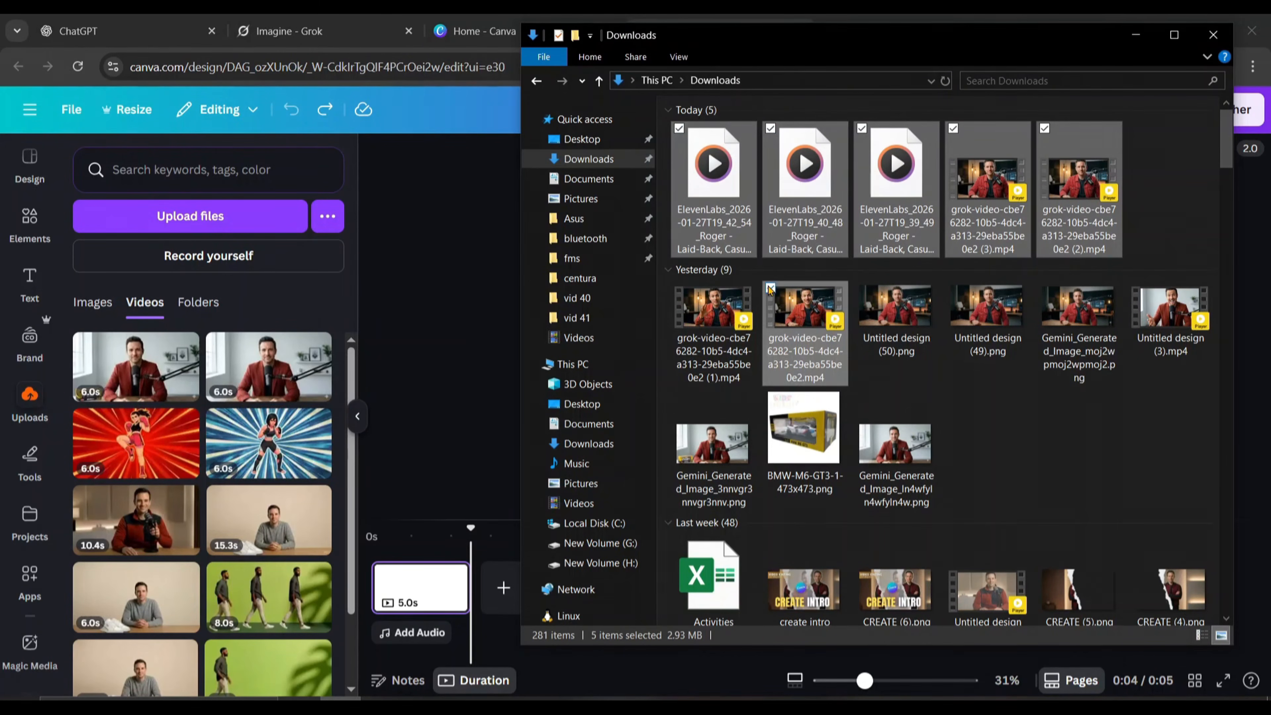
pyautogui.moveTo(816, 189); pyautogui.dragTo(216, 411)
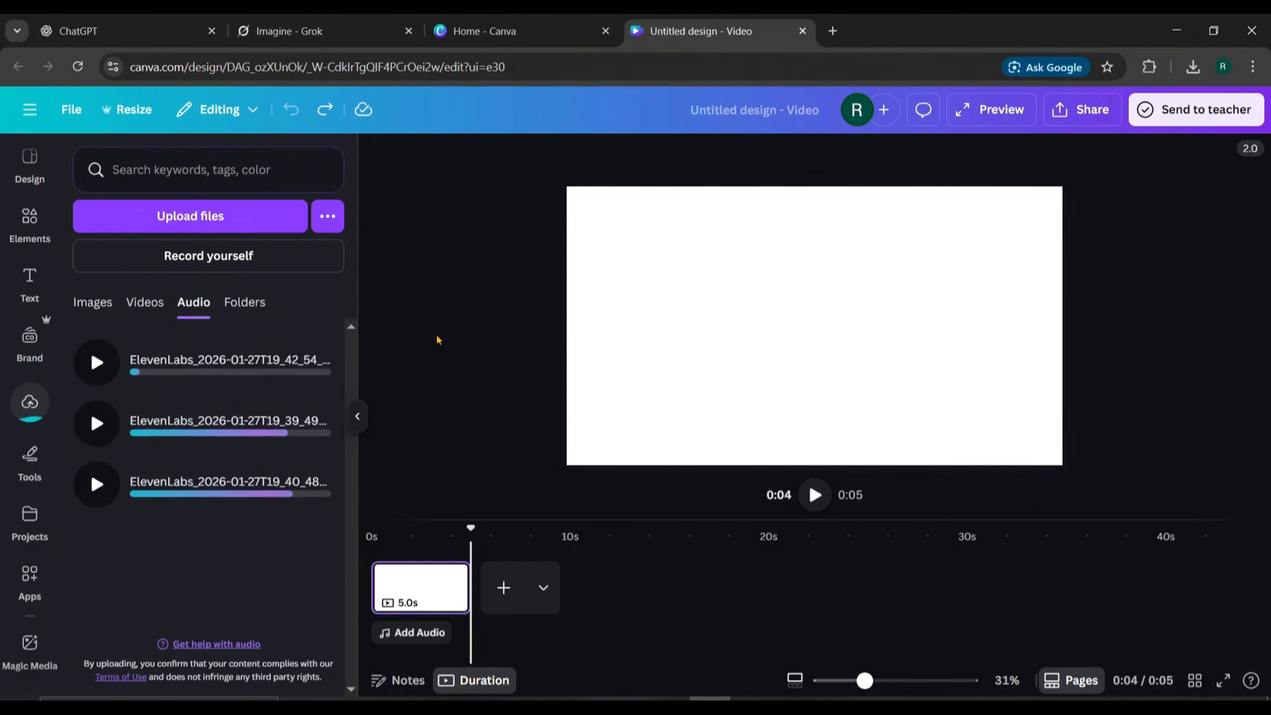
# - Add two more pages to the video design and place one uploaded presenter clip on each of the three pages
pyautogui.click(135, 306)
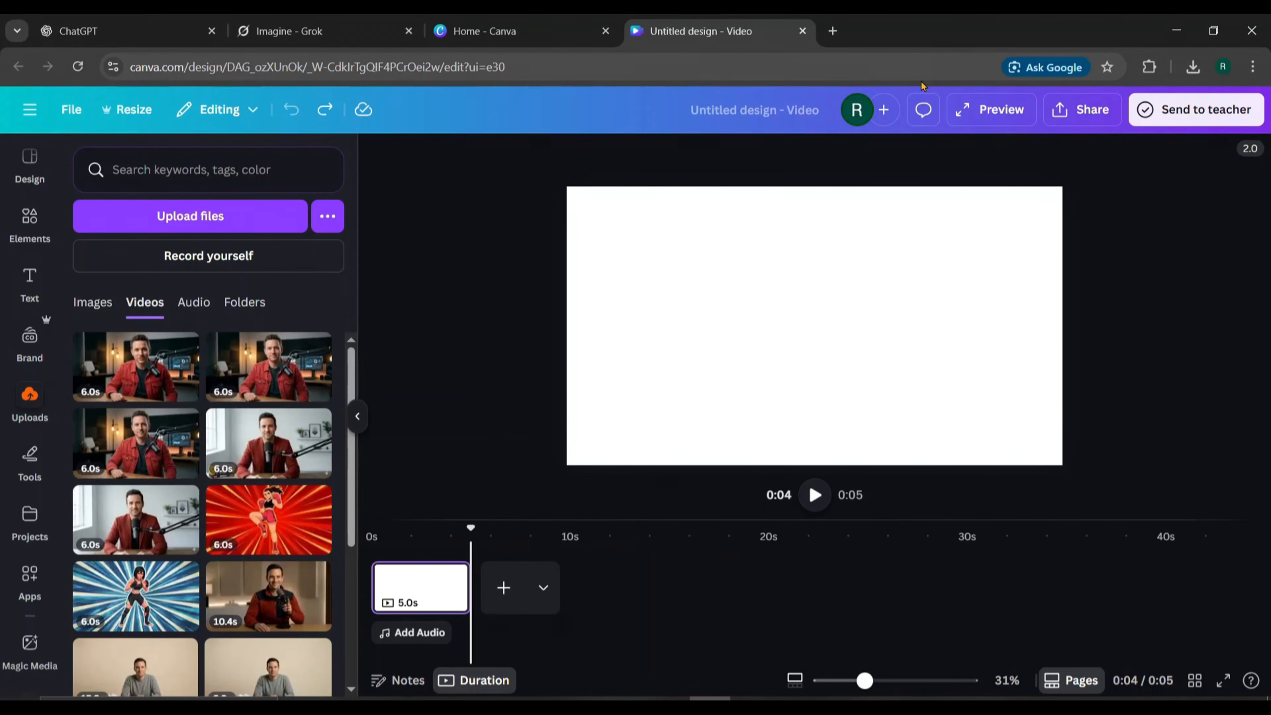
pyautogui.click(504, 588)
pyautogui.click(604, 588)
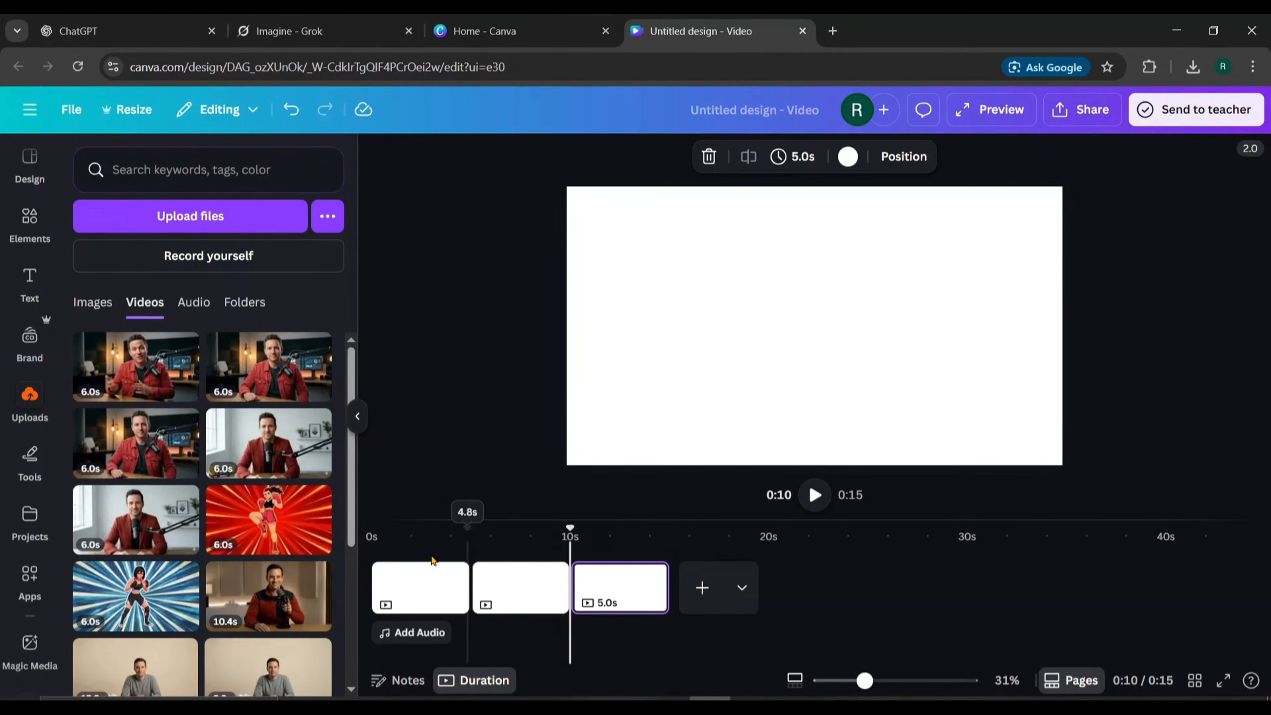
pyautogui.click(415, 555)
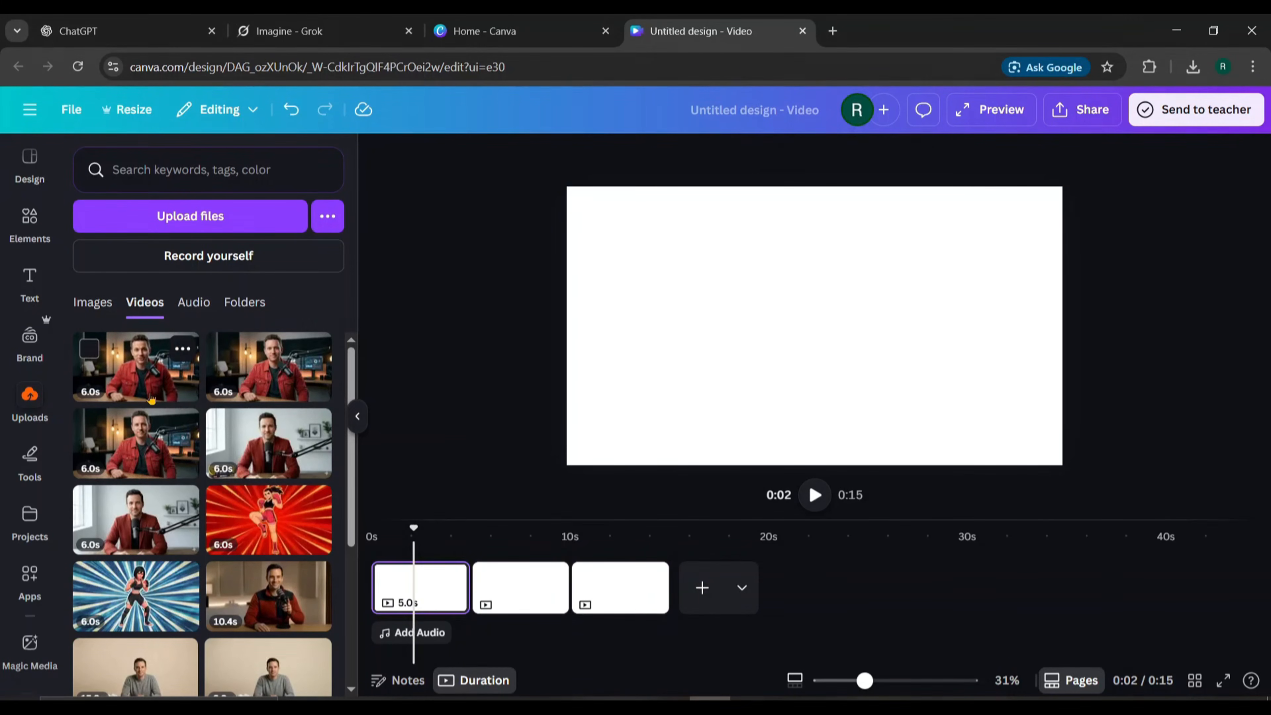
pyautogui.click(146, 463)
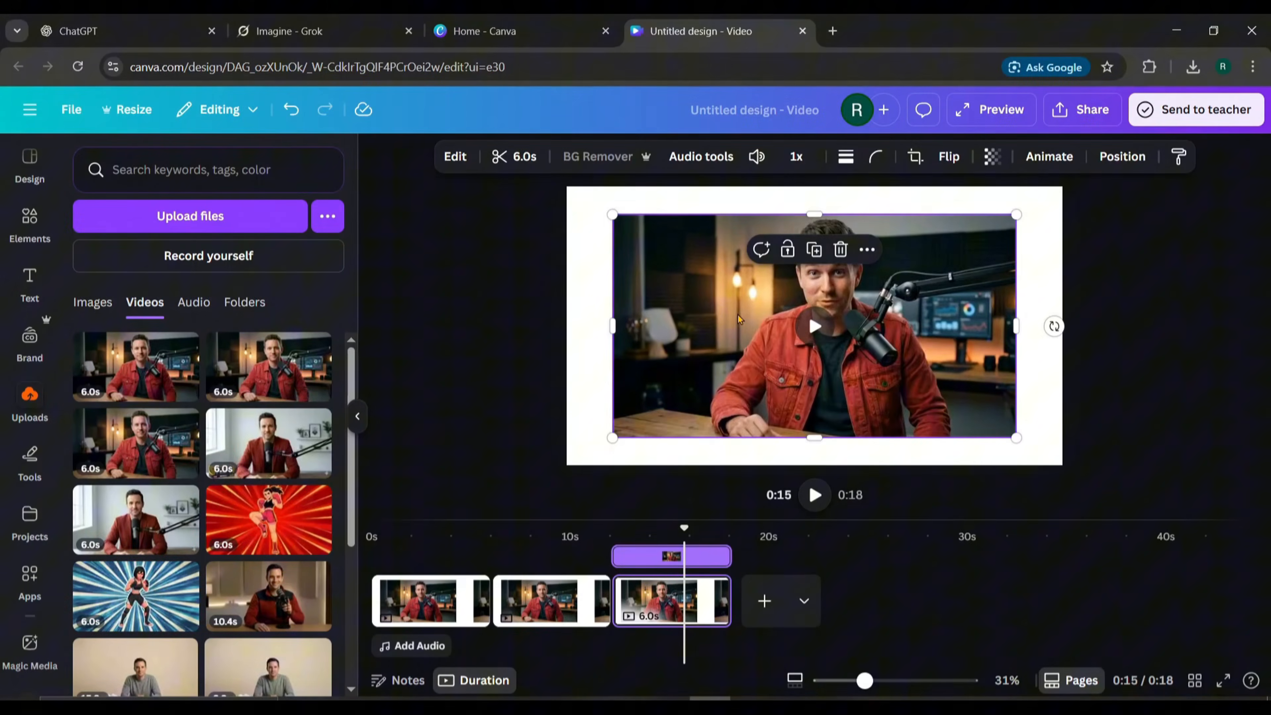
# - Set the presenter video as the background on each of the three pages
pyautogui.rightClick(739, 319)
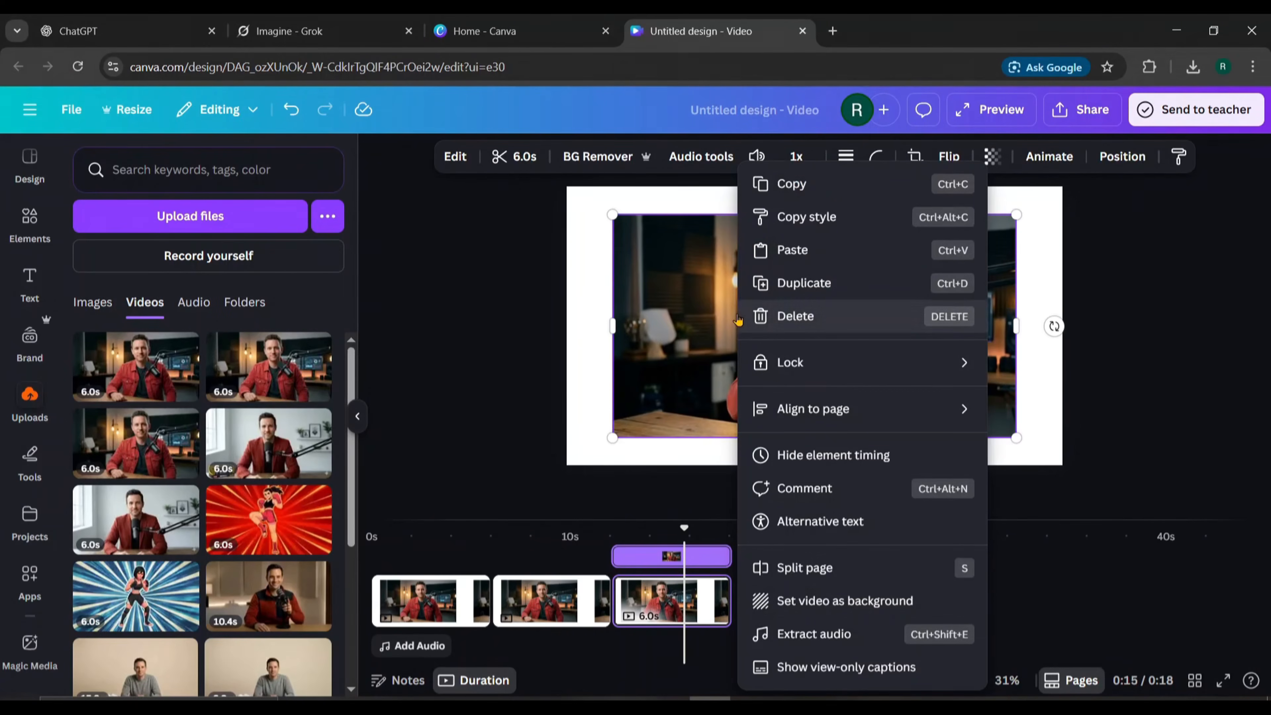
pyautogui.click(819, 599)
pyautogui.click(547, 596)
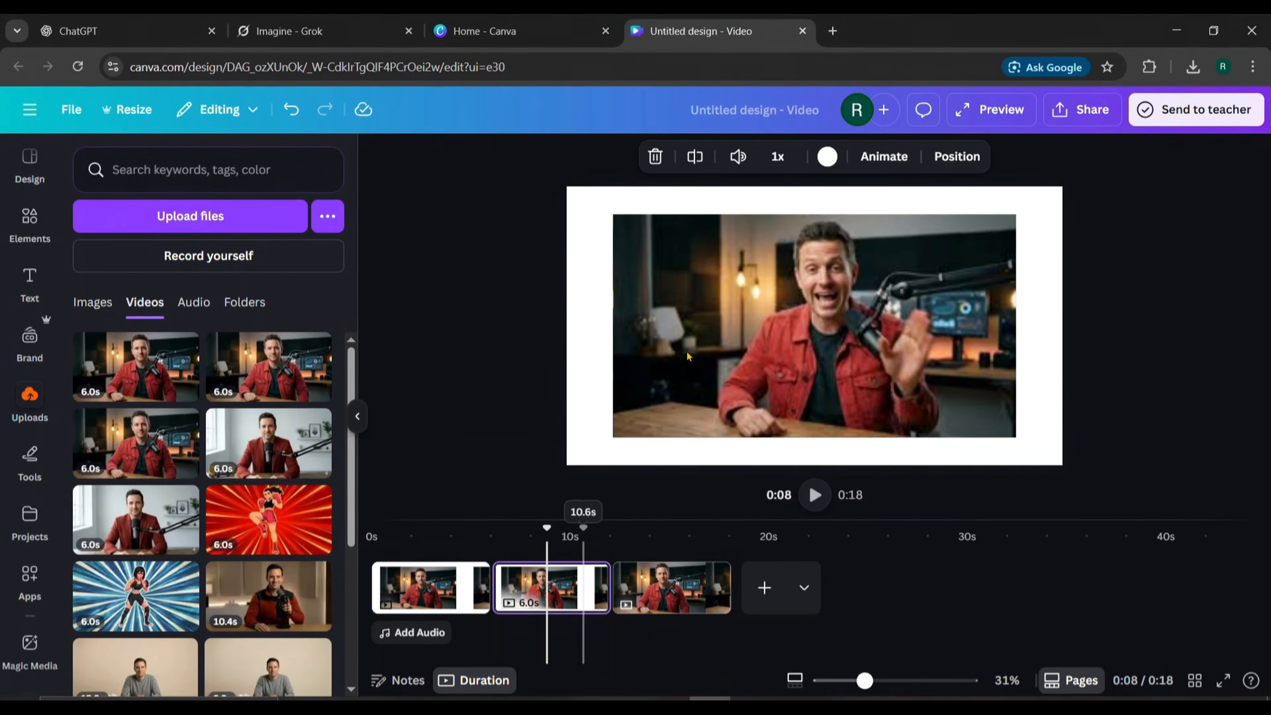
pyautogui.click(701, 320)
pyautogui.rightClick(693, 321)
pyautogui.click(780, 608)
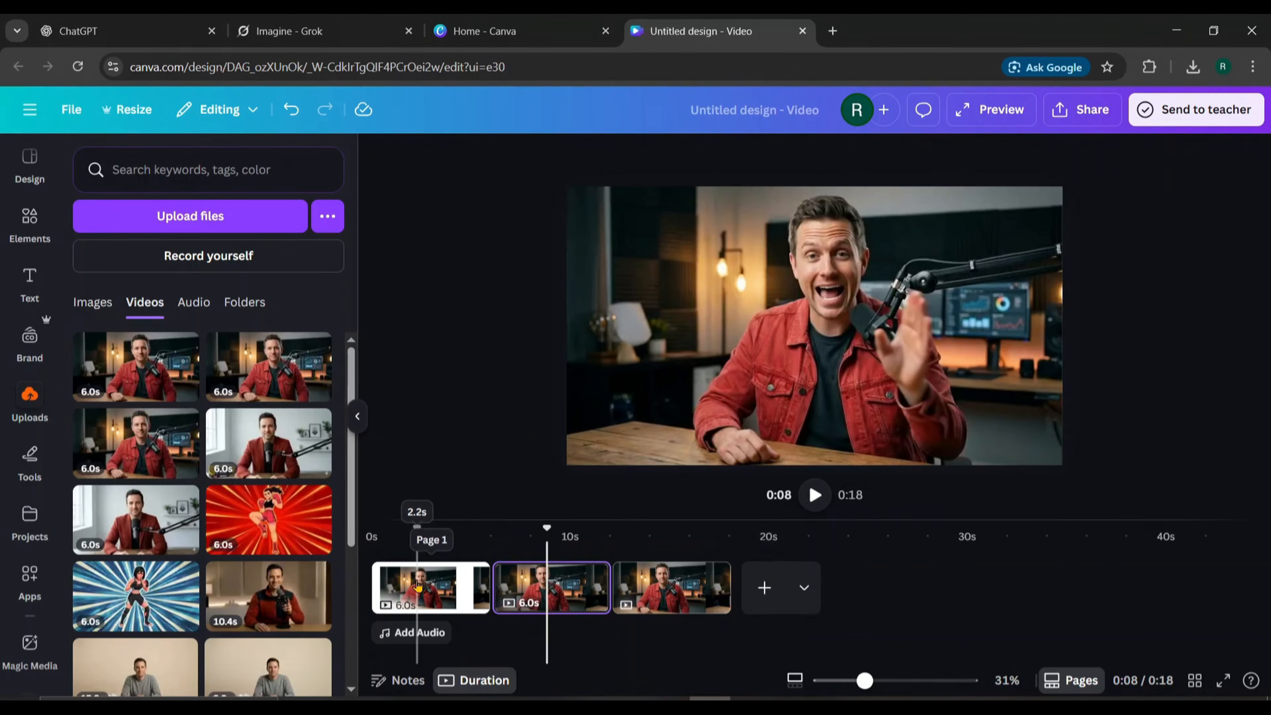
pyautogui.click(431, 600)
pyautogui.click(701, 320)
pyautogui.rightClick(701, 321)
pyautogui.click(795, 599)
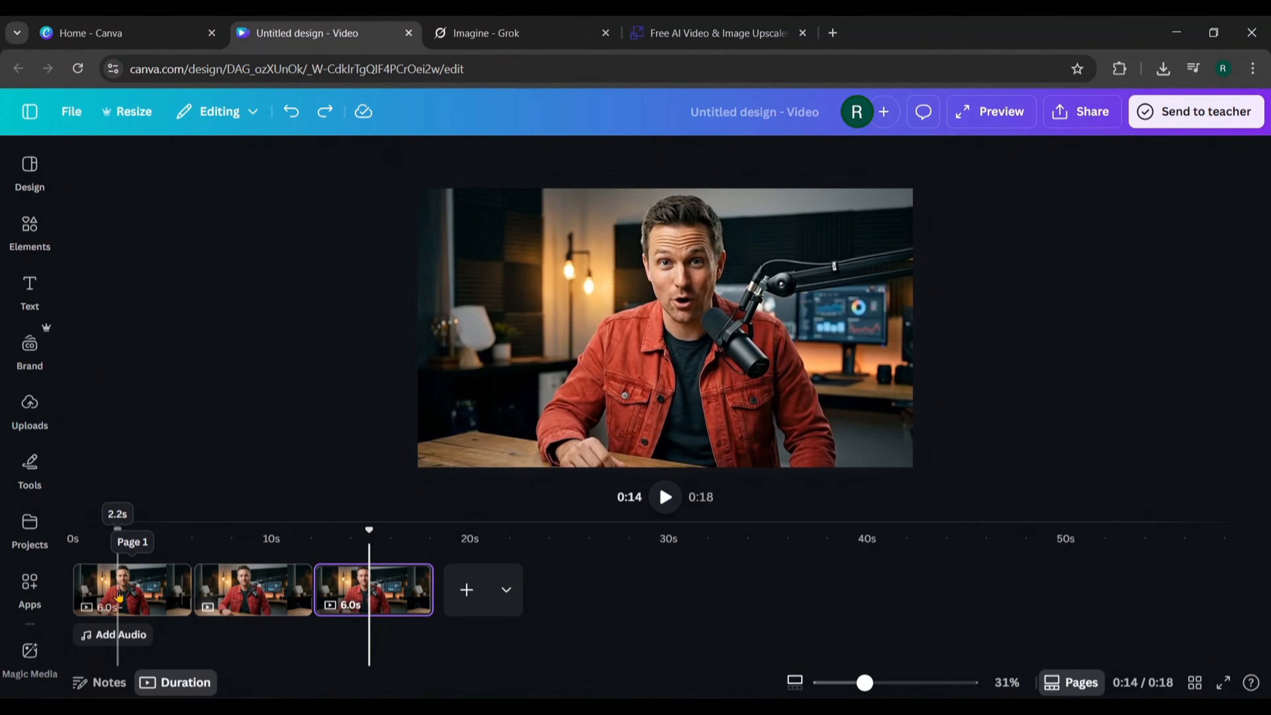
# - Extract the audio from each of the three pages into its own track on the timeline
pyautogui.click(118, 595)
pyautogui.rightClick(111, 592)
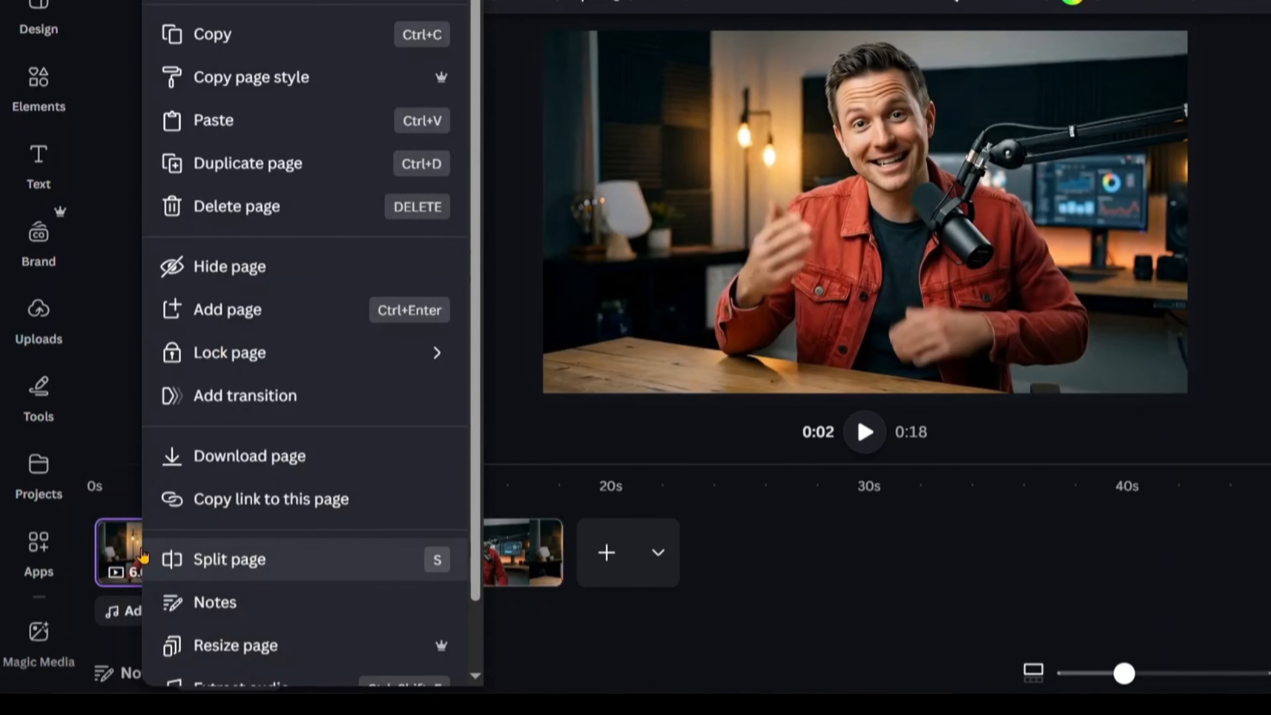
pyautogui.scroll(-3, 236, 608)
pyautogui.click(236, 617)
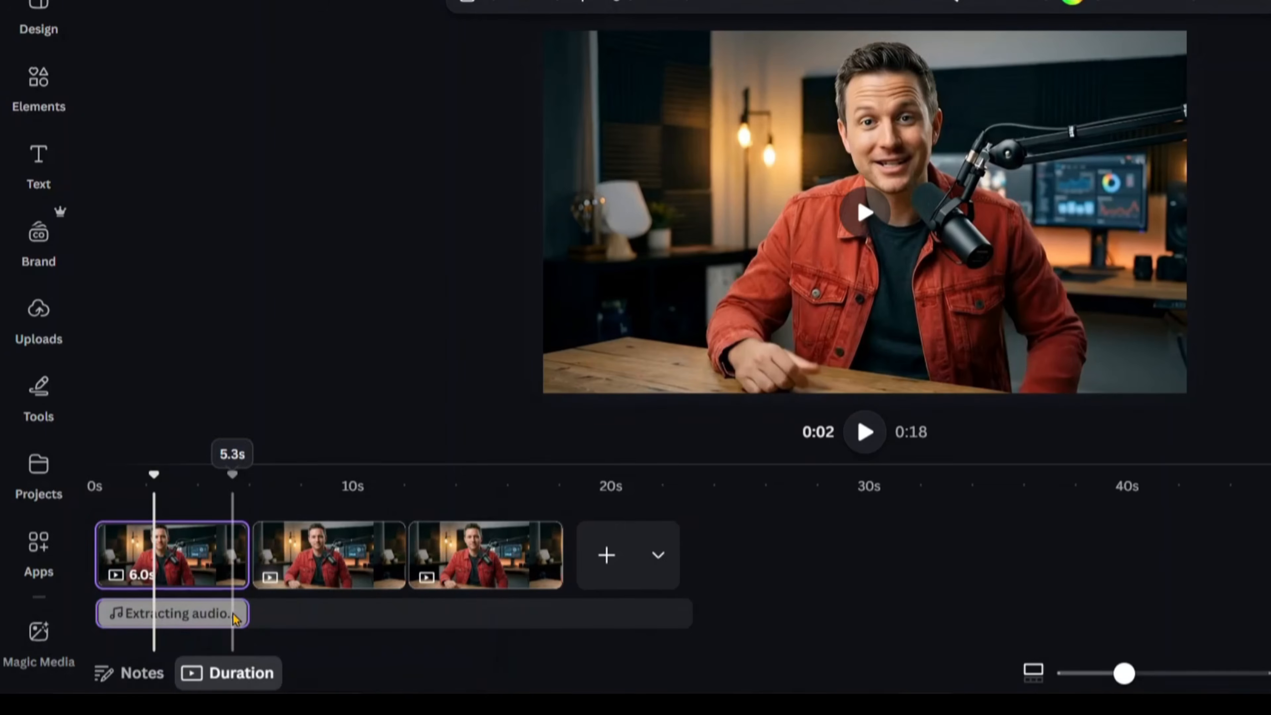
pyautogui.click(303, 563)
pyautogui.rightClick(305, 563)
pyautogui.scroll(-2, 343, 587)
pyautogui.click(395, 653)
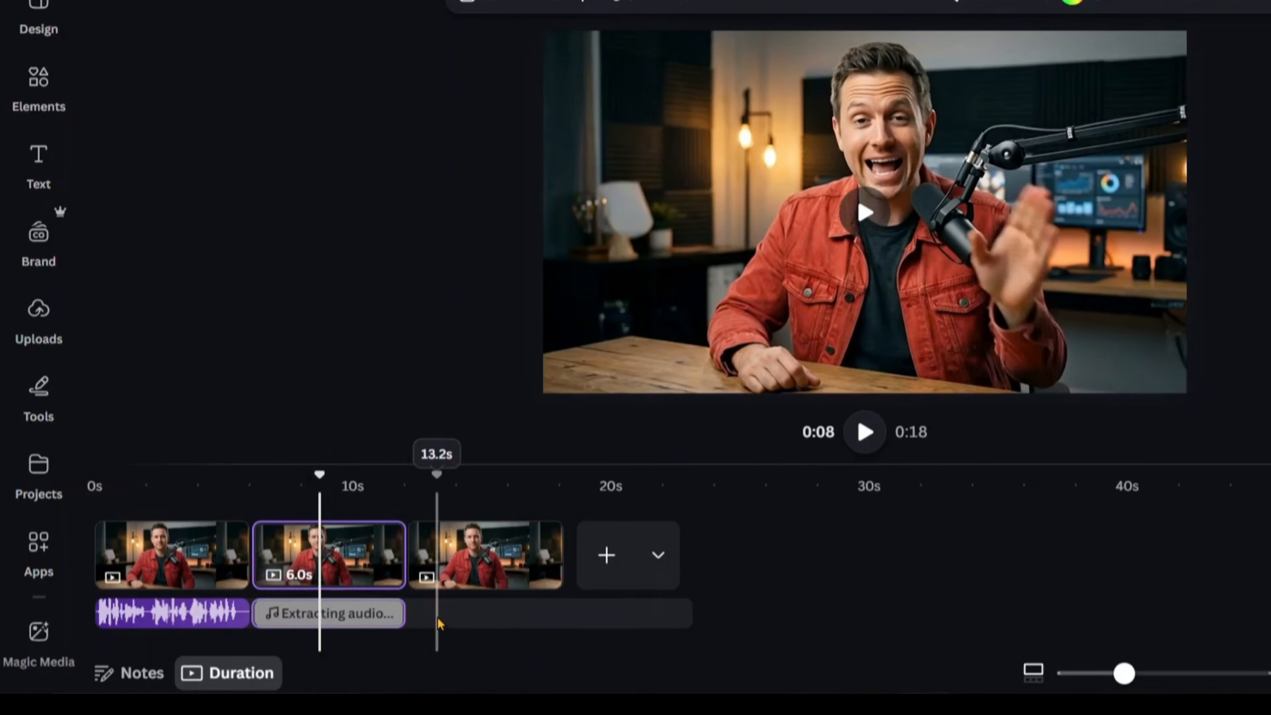
pyautogui.click(499, 555)
pyautogui.rightClick(499, 555)
pyautogui.scroll(-1, 516, 630)
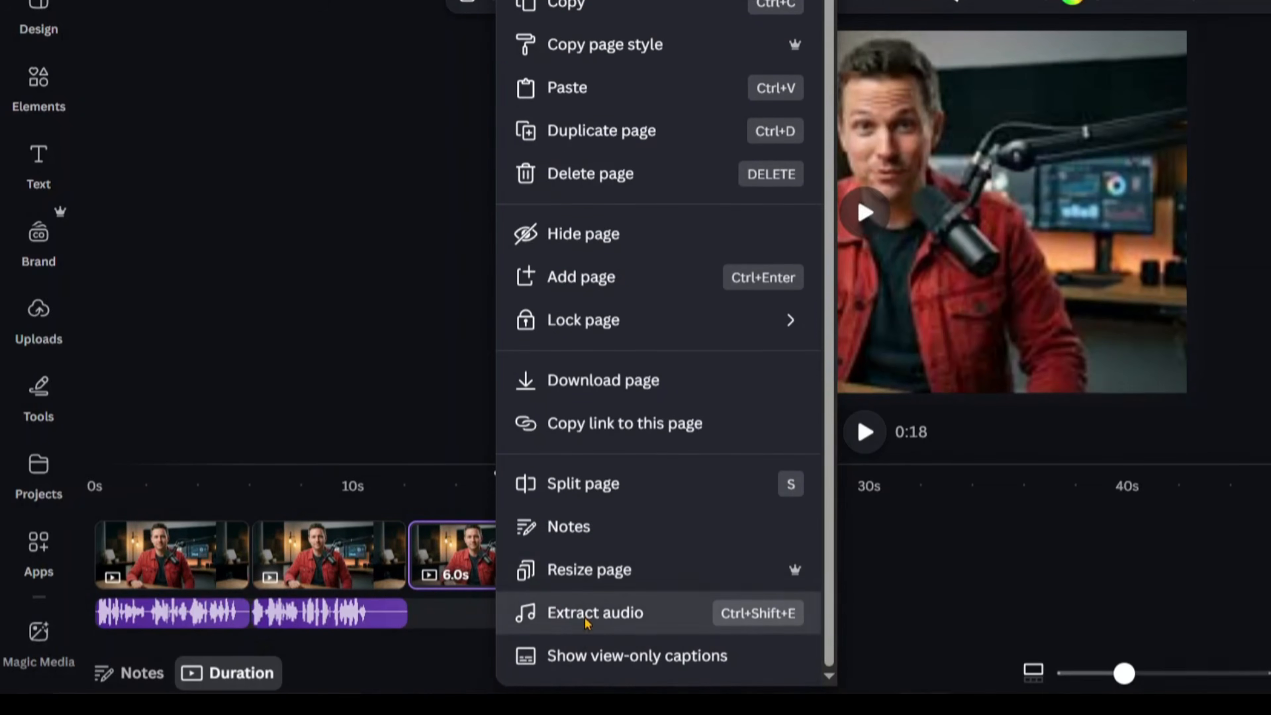
pyautogui.click(515, 613)
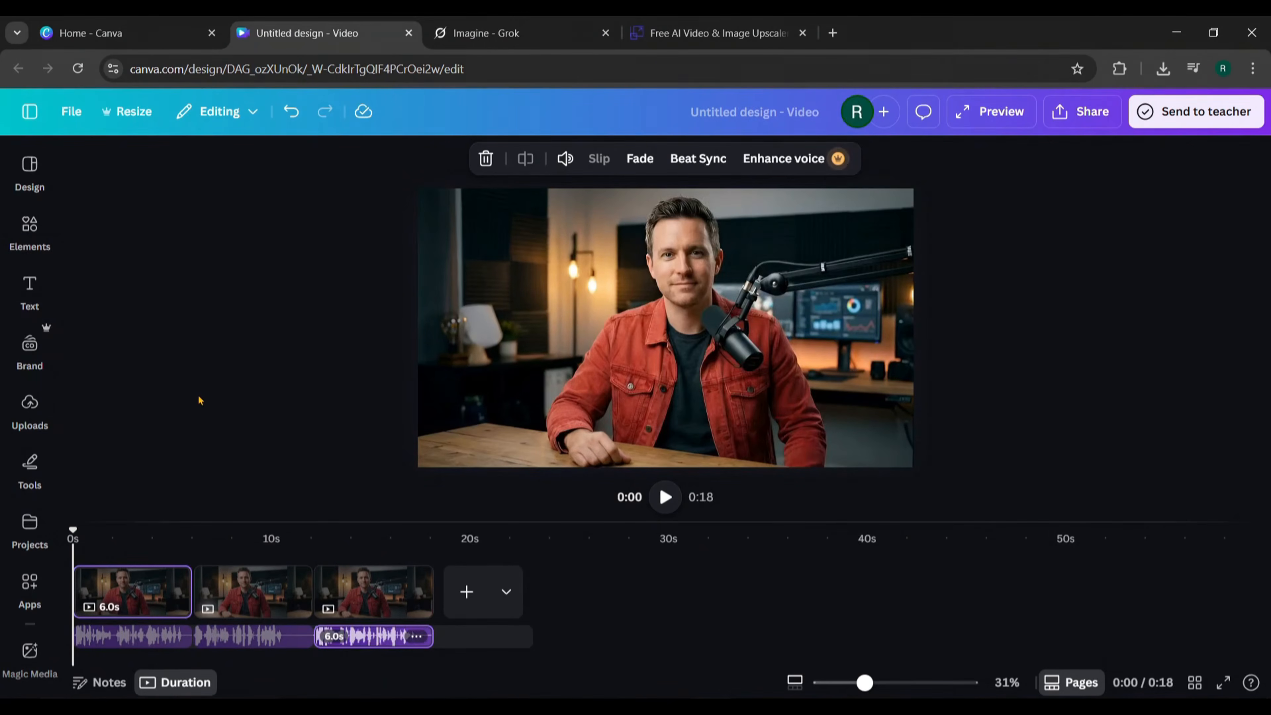
# - Replace the first page's extracted audio with the uploaded ElevenLabs_2026-01-27T19_42_54 track
pyautogui.click(38, 313)
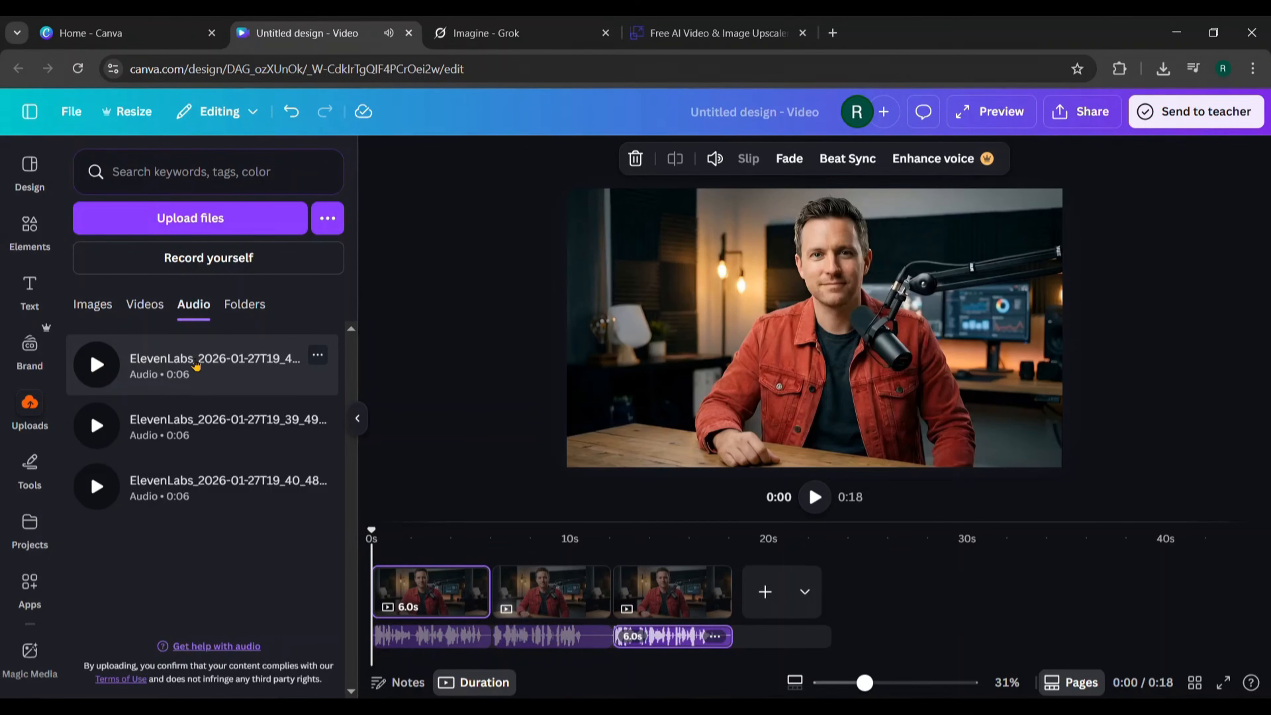
pyautogui.moveTo(203, 364); pyautogui.dragTo(425, 624)
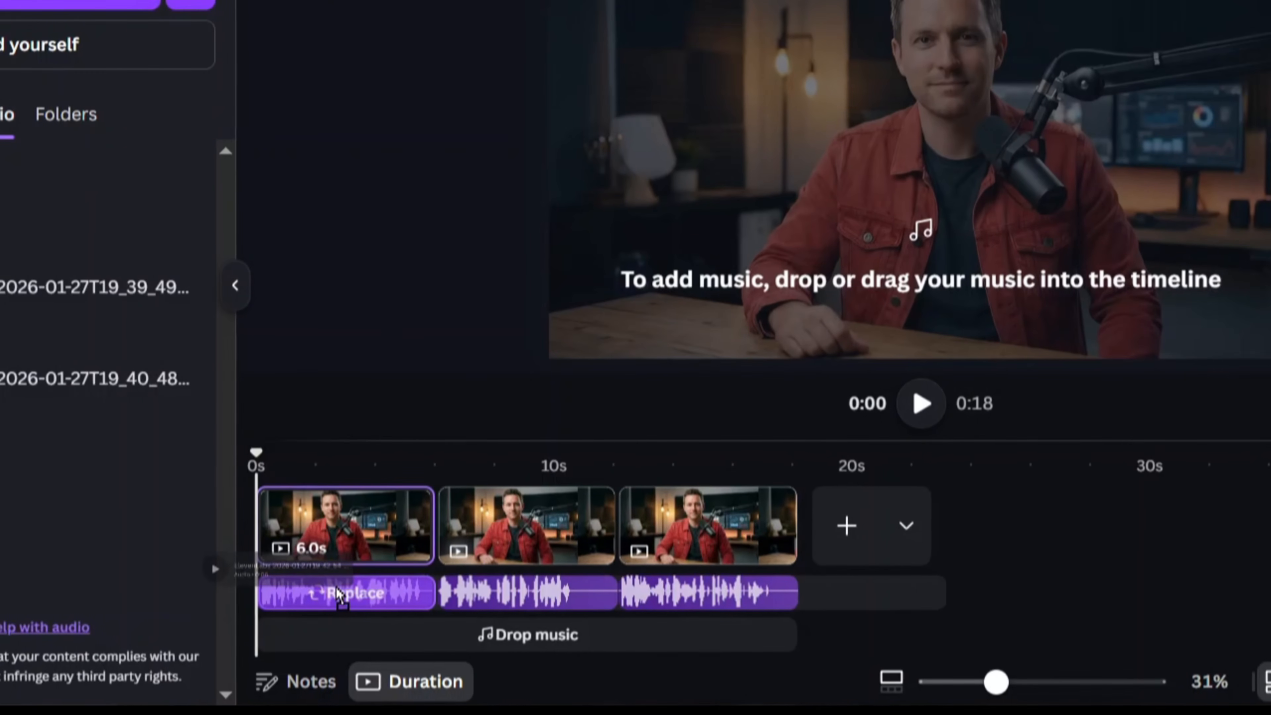
pyautogui.moveTo(338, 594); pyautogui.dragTo(339, 601)
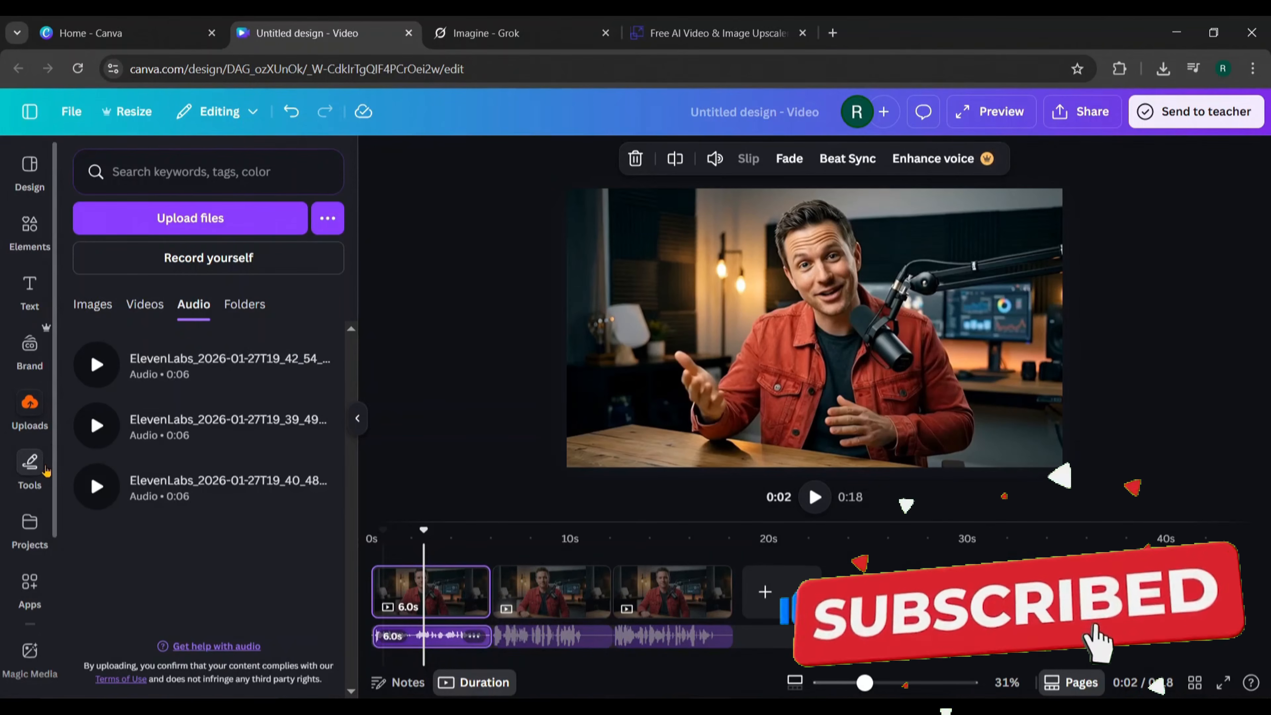
# - Replace the third page's extracted audio with ElevenLabs_2026-01-27T19_39_49 and the second page's with ElevenLabs_2026-01-27T19_40_48
pyautogui.click(97, 426)
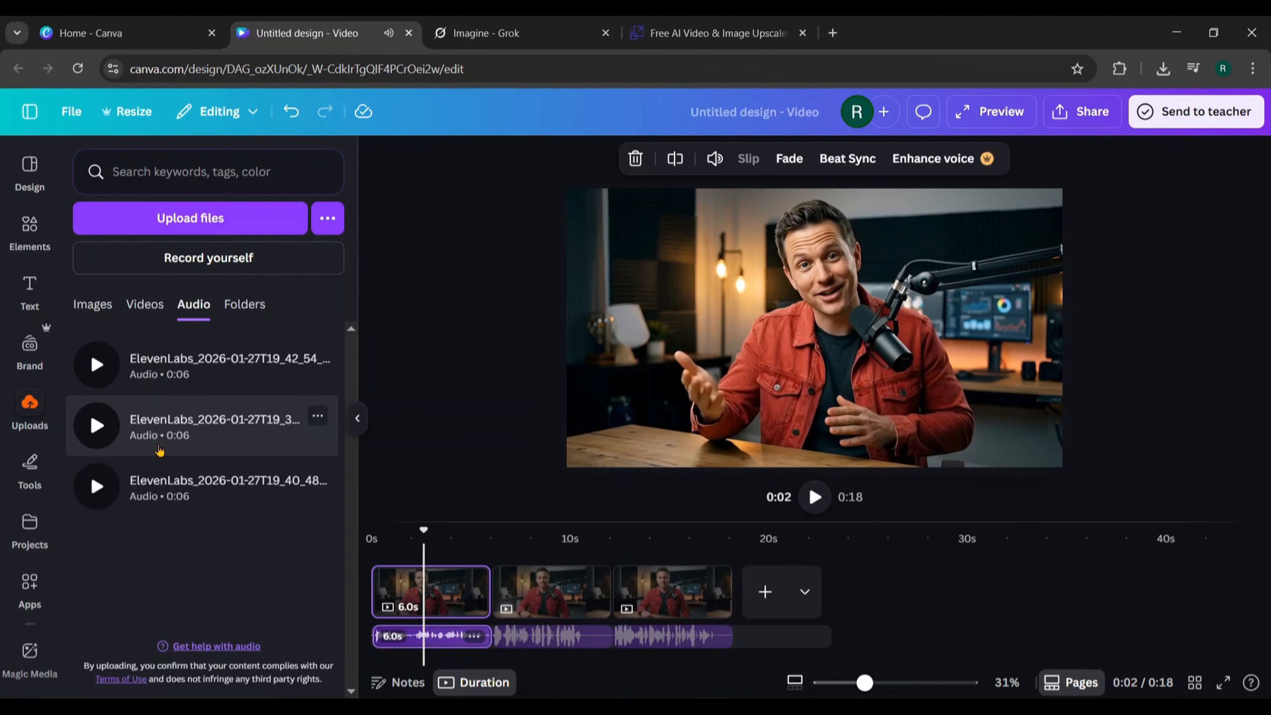
pyautogui.moveTo(185, 428); pyautogui.dragTo(672, 633)
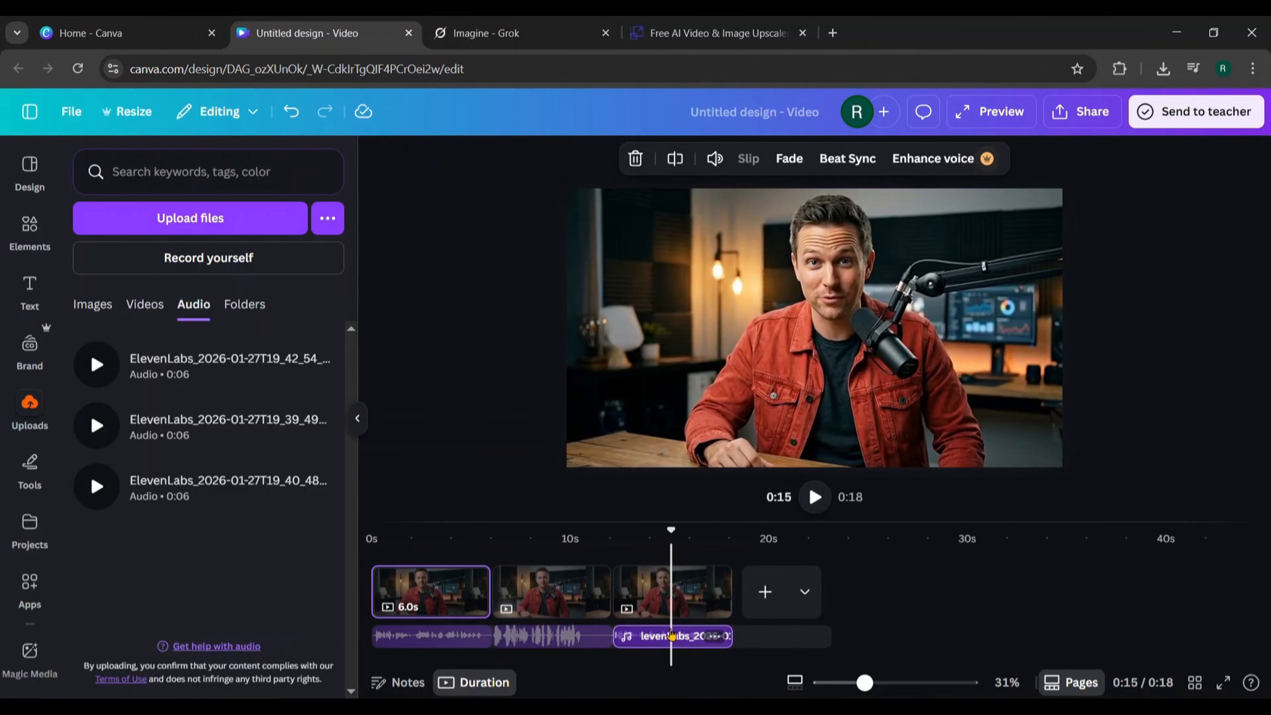
pyautogui.moveTo(200, 488); pyautogui.dragTo(568, 634)
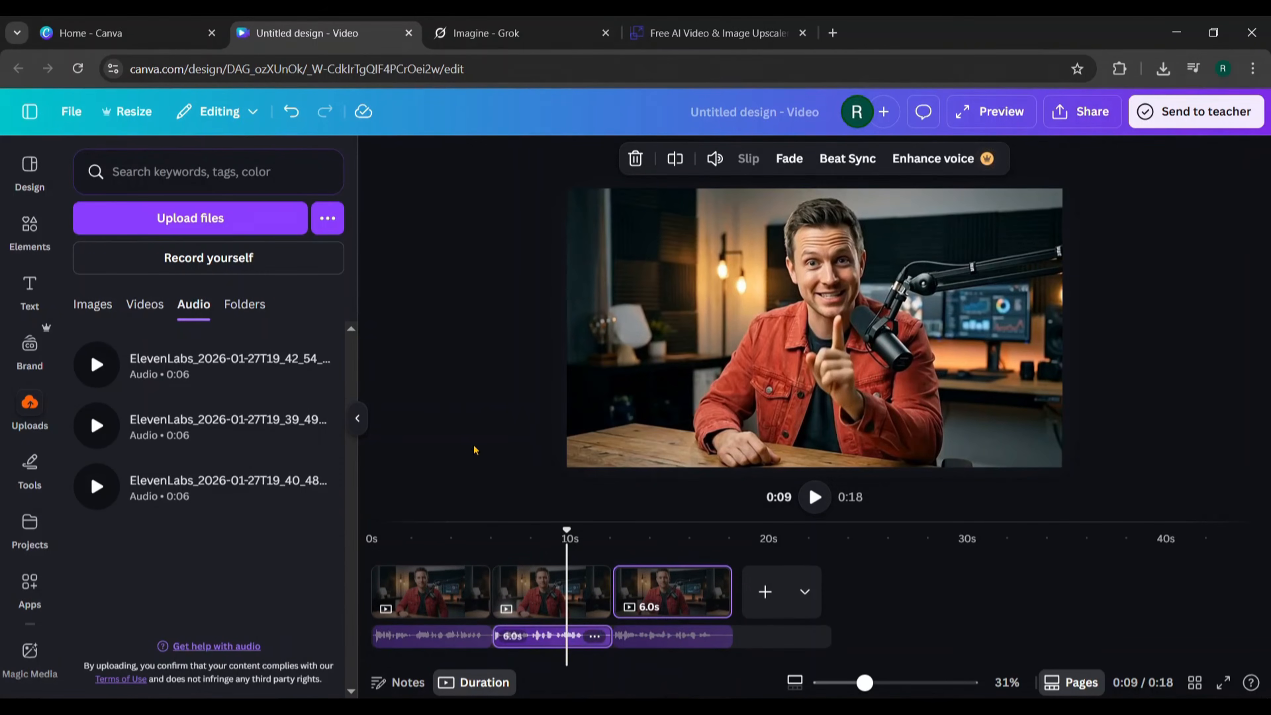
# - Raise the volume of the ElevenLabs audio tracks on the timeline to 300
pyautogui.click(357, 417)
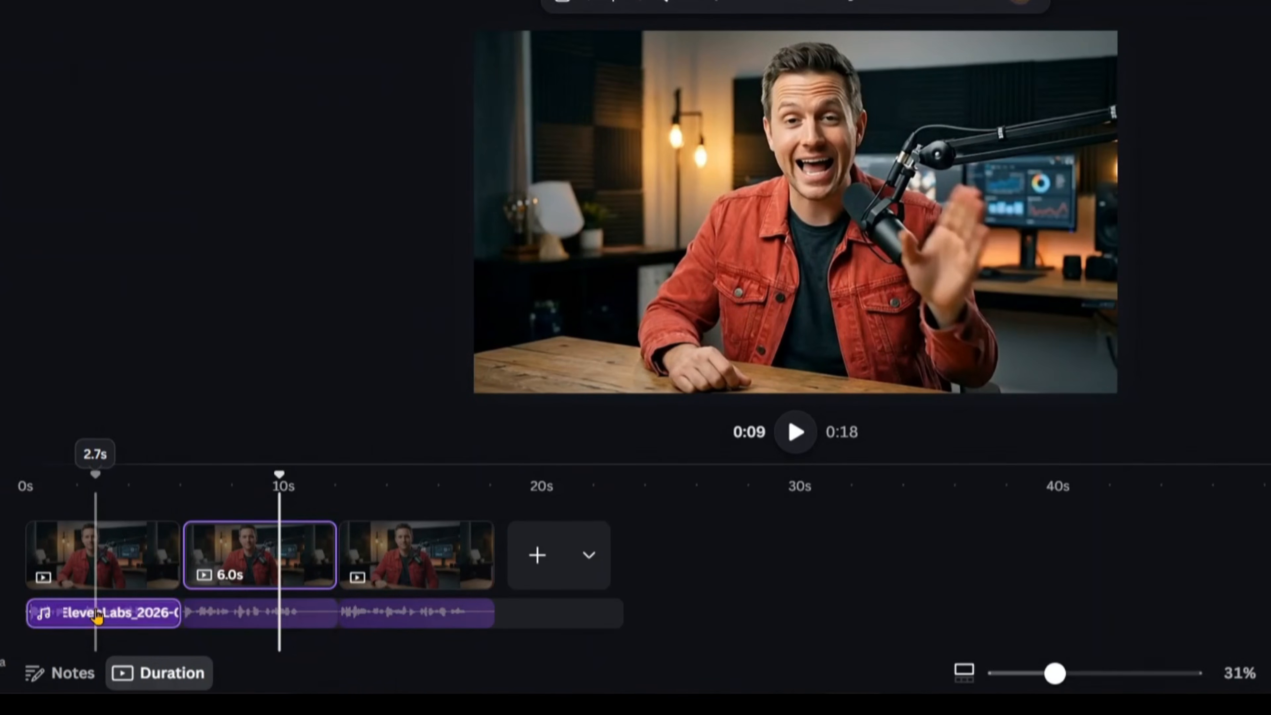
pyautogui.click(125, 637)
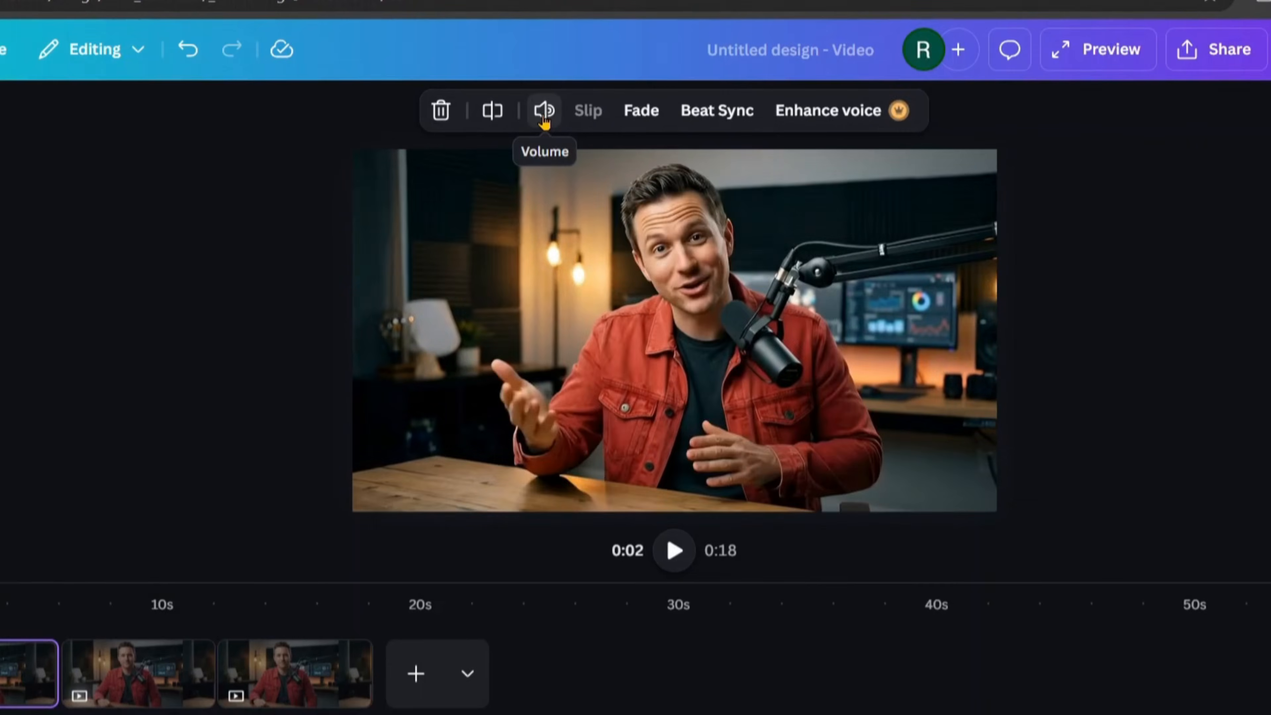
pyautogui.click(652, 6)
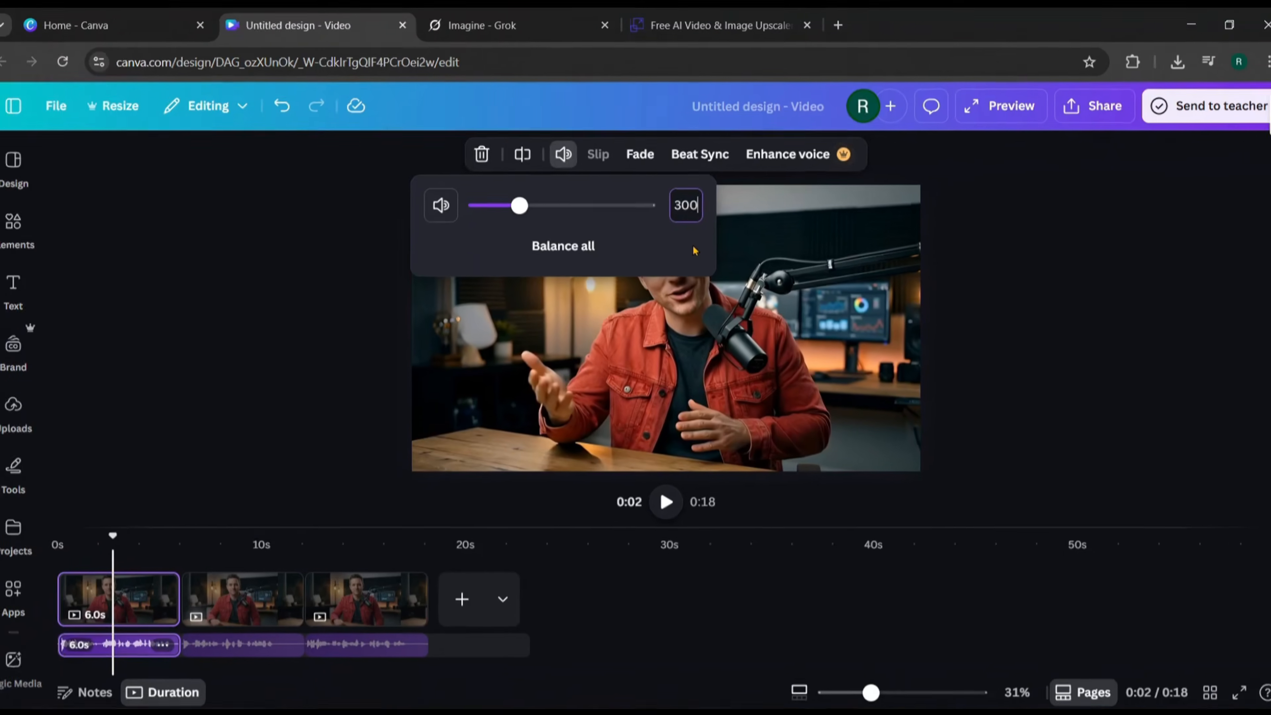
pyautogui.moveTo(489, 175); pyautogui.dragTo(596, 175)
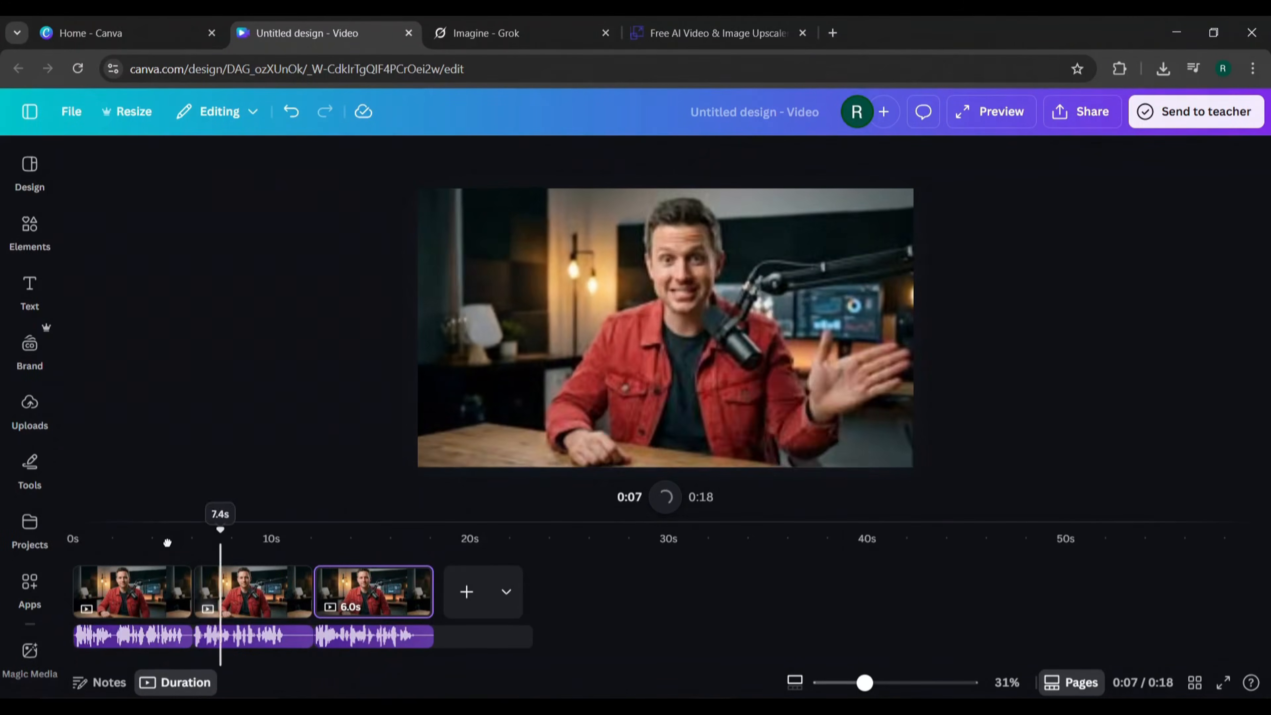
# - Return the playhead to the start of the timeline and download pages 1–3 as a 1080p MP4 video
pyautogui.click(73, 538)
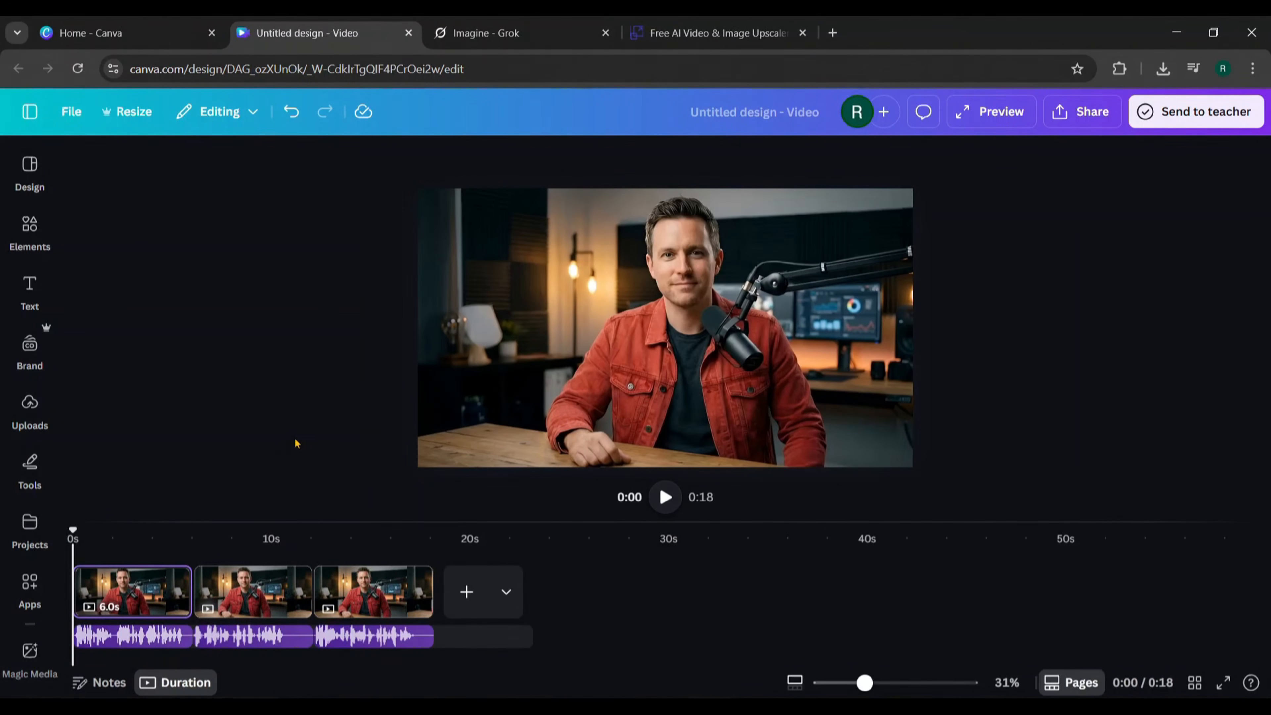
pyautogui.click(1082, 121)
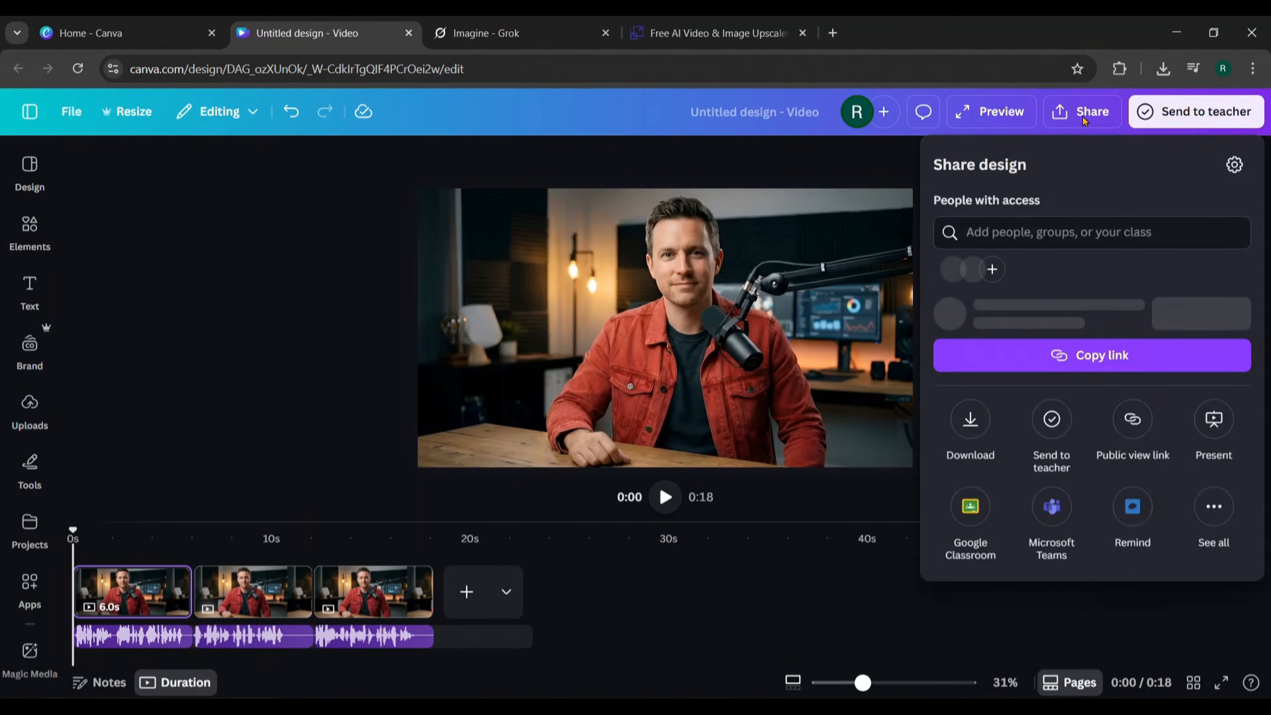
pyautogui.click(969, 453)
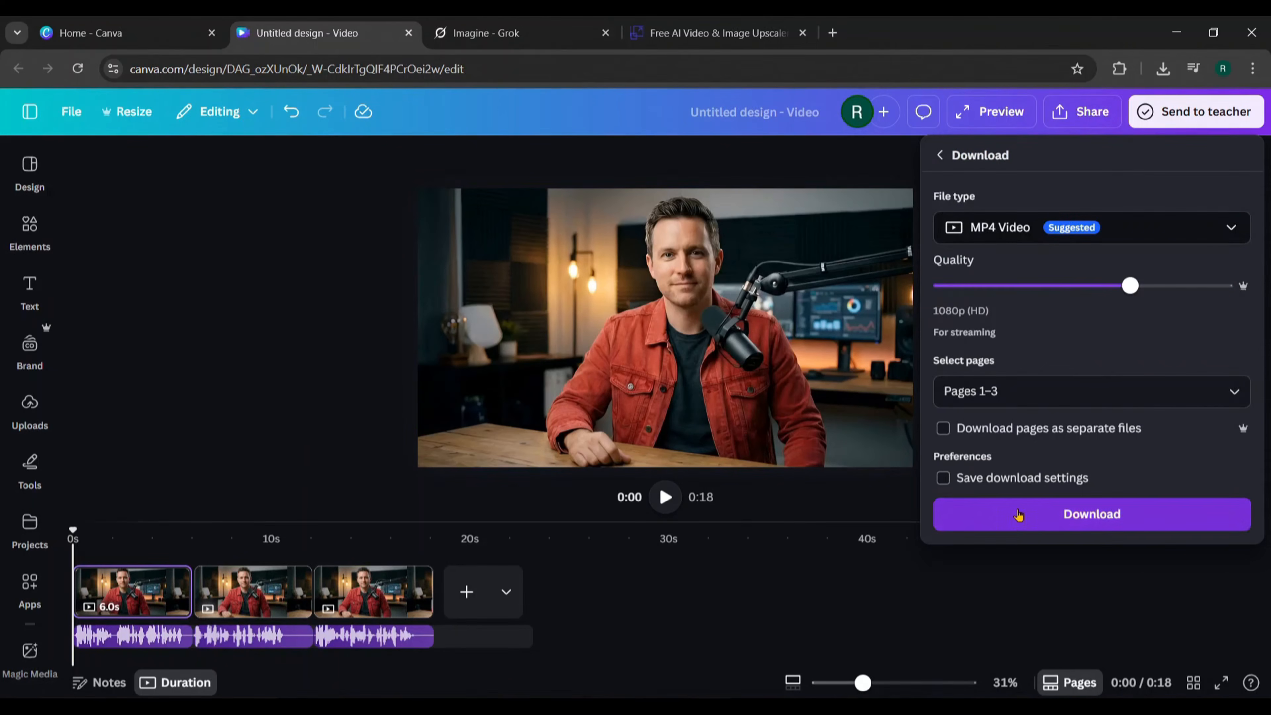
pyautogui.click(1032, 520)
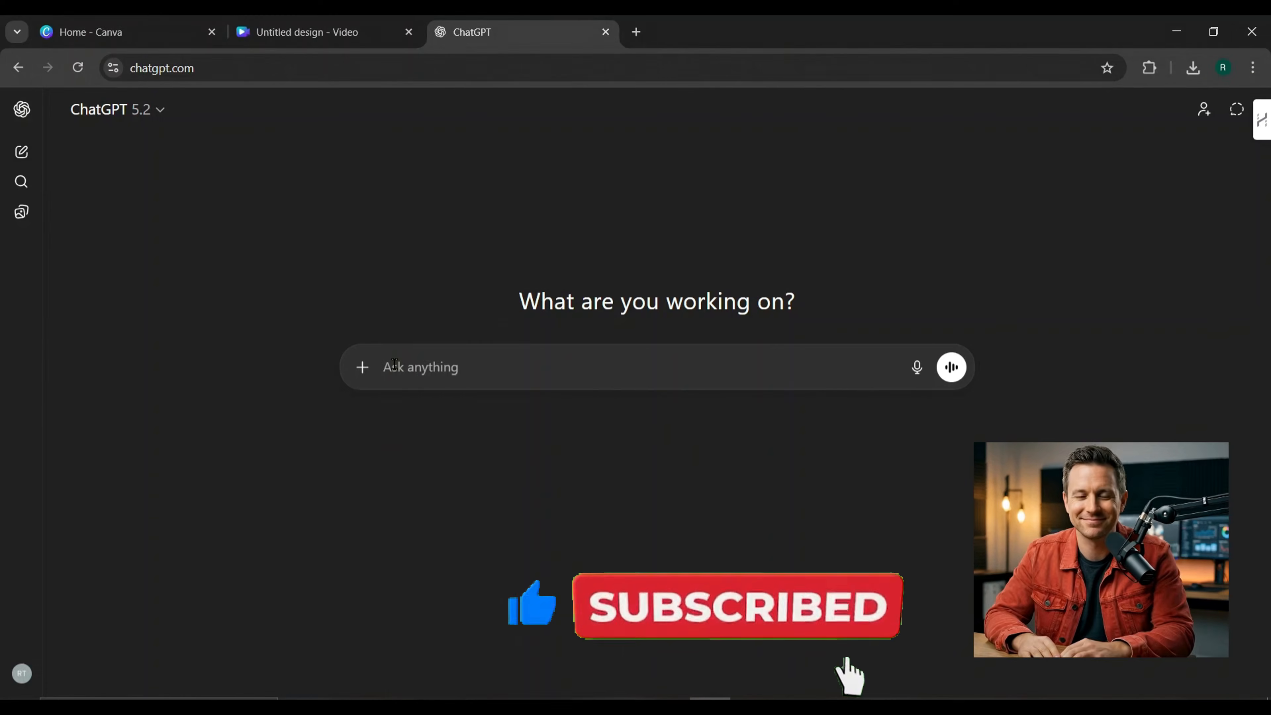
# - In ChatGPT, submit the copied request for an ultra-realistic YouTube presenter prompt and select the generated prompt text
pyautogui.rightClick(395, 366)
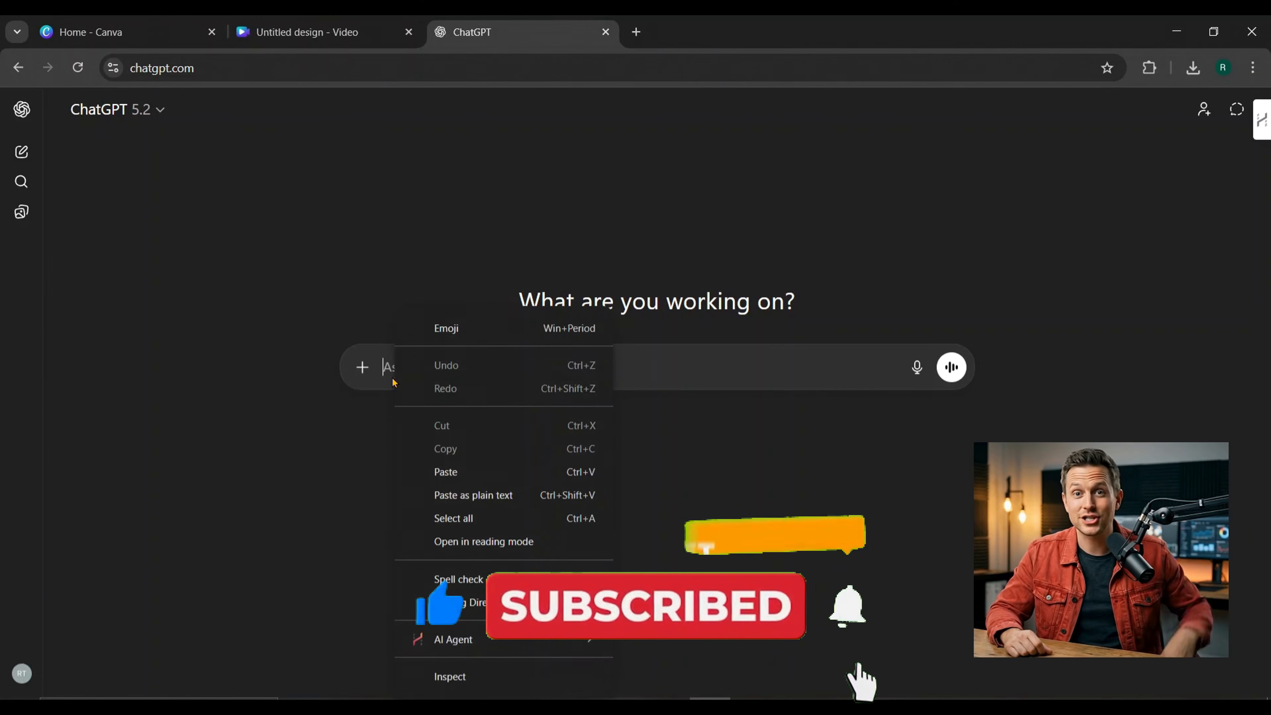
pyautogui.click(483, 478)
pyautogui.click(950, 502)
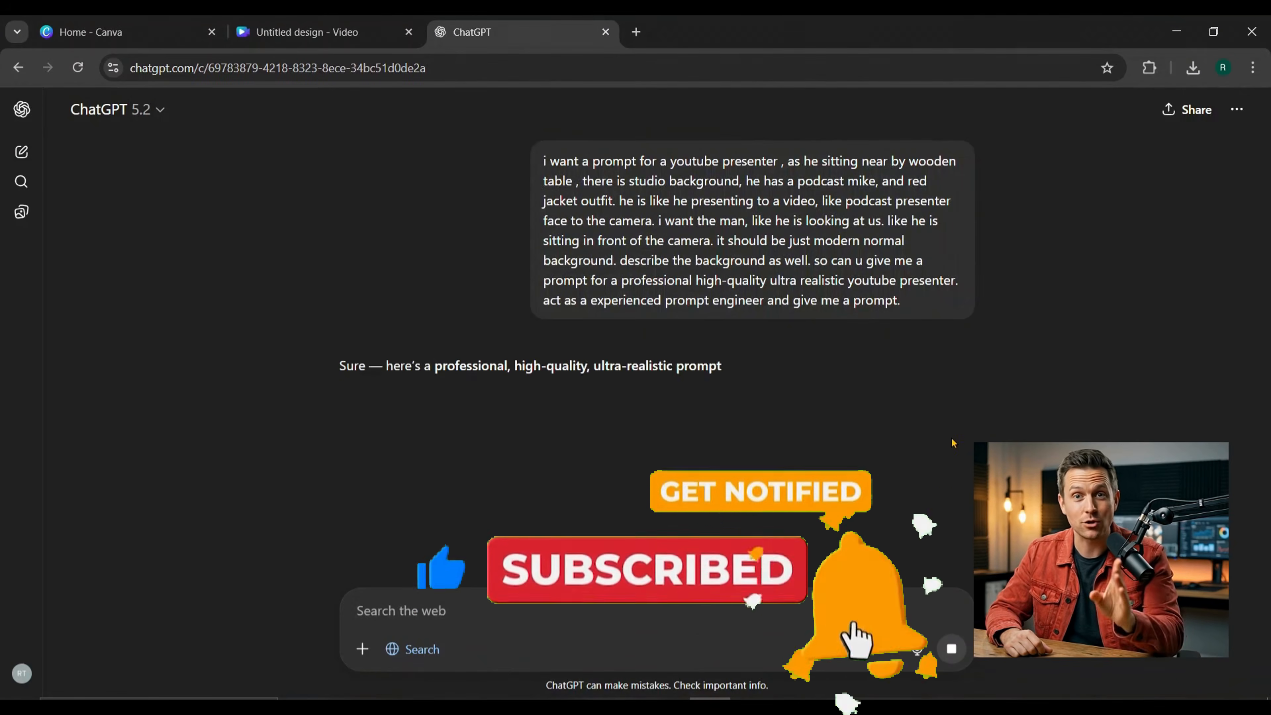
pyautogui.moveTo(359, 158); pyautogui.dragTo(729, 299)
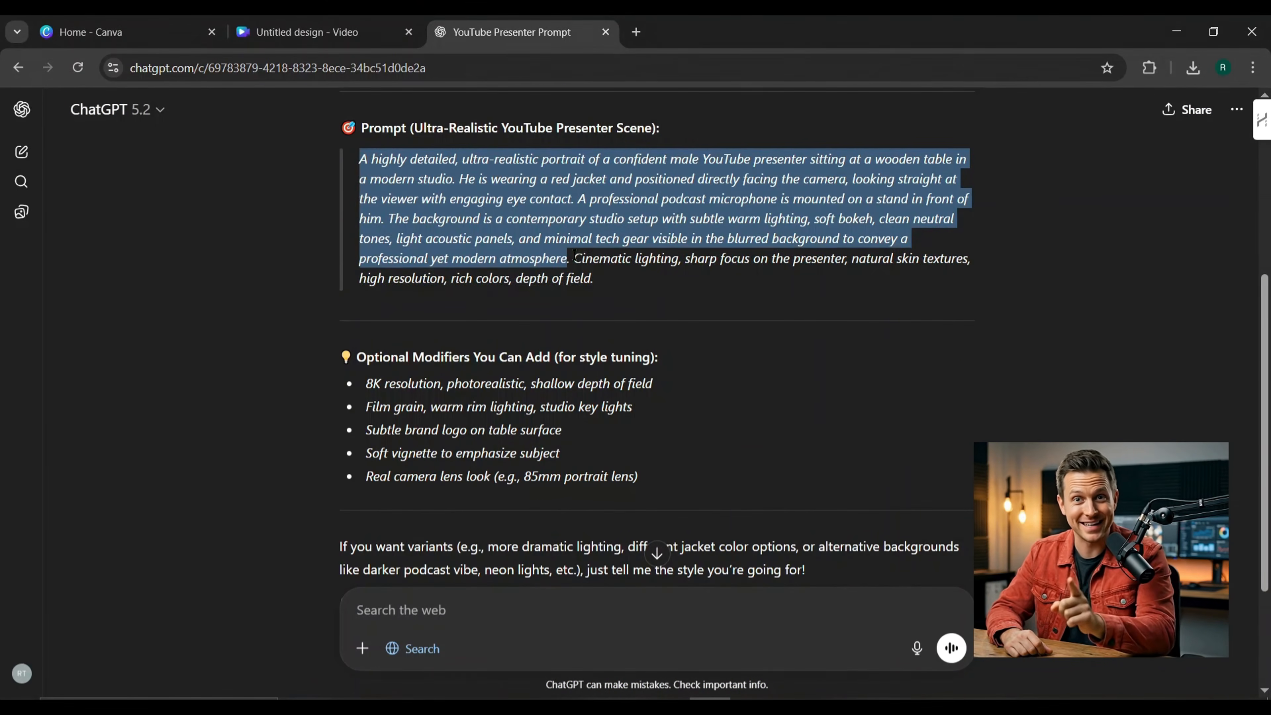